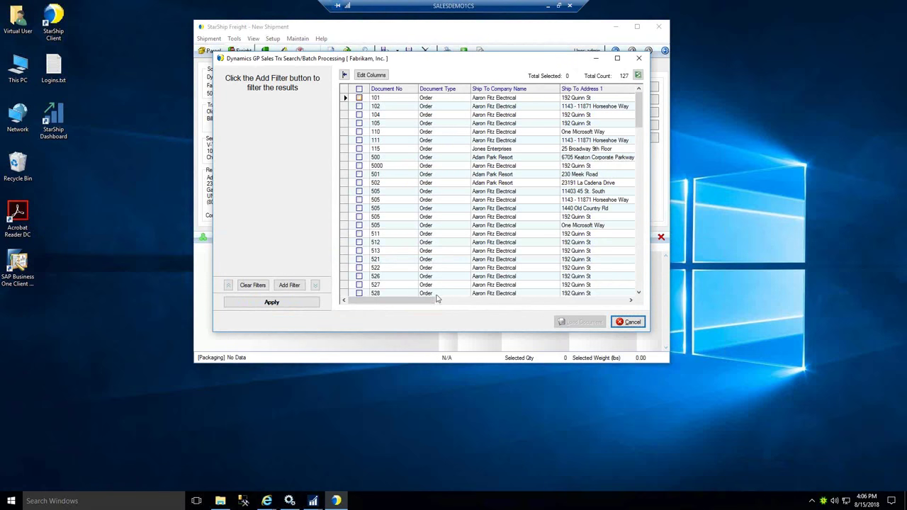
Step: Close the sales transaction search and finish adding the Adam Park Resort order to the freight shipment
{"action": "left_click_drag", "start_coordinate": [432, 300], "coordinate": [489, 301]}
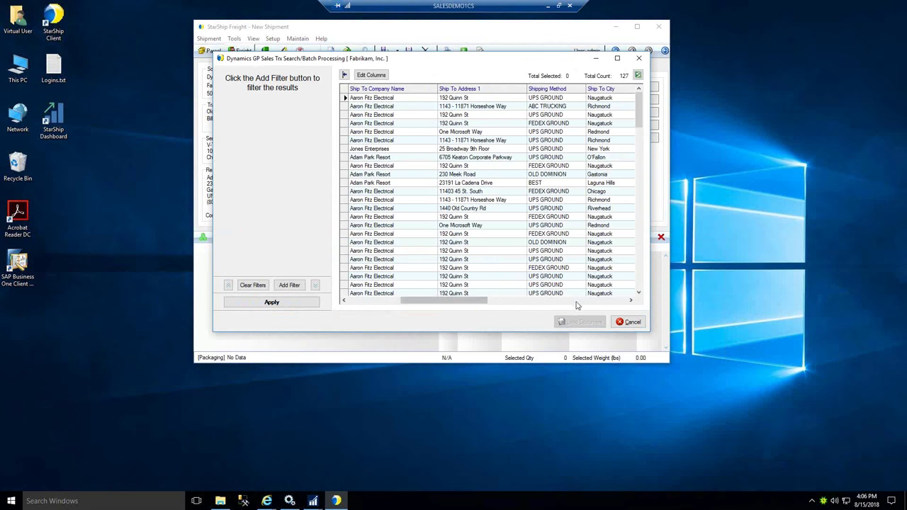
{"action": "left_click", "coordinate": [628, 323]}
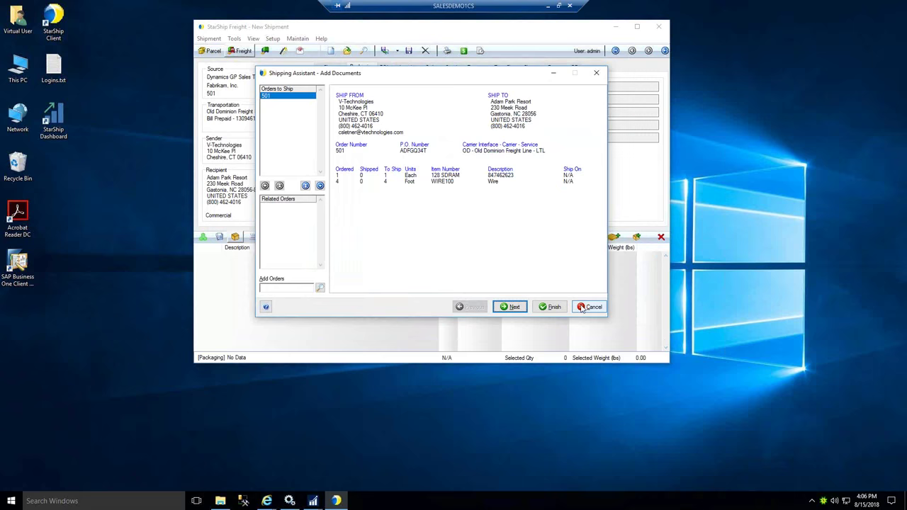
{"action": "left_click", "coordinate": [555, 307]}
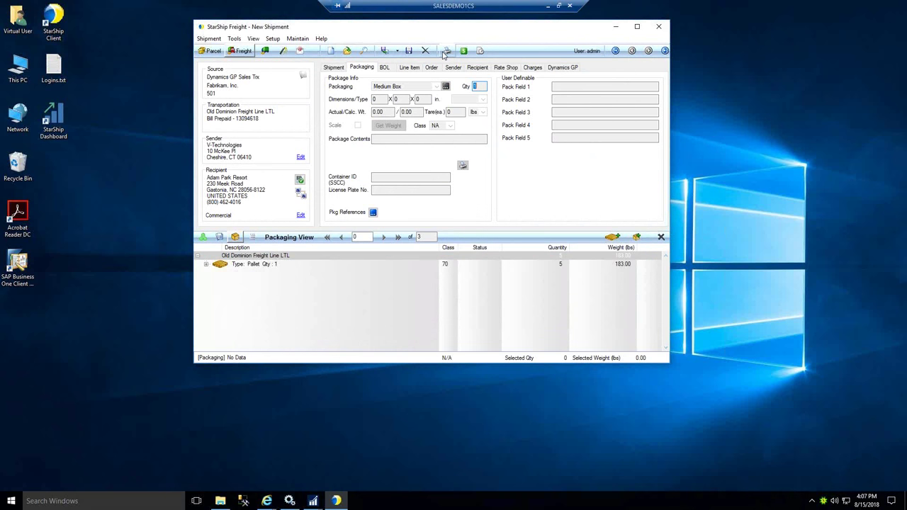
Step: Compare the shipment's freight rate quotes by sorting them by delivery date, carrier name and charges
{"action": "left_click", "coordinate": [333, 69]}
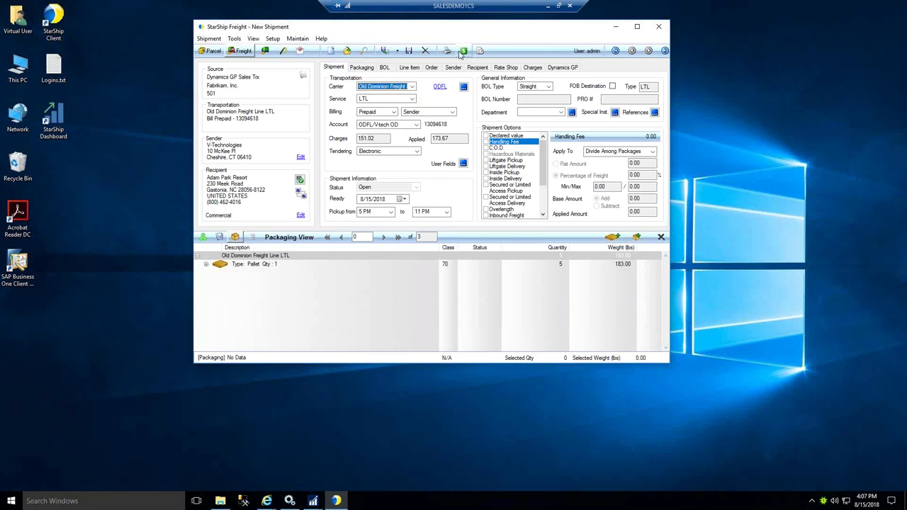
{"action": "left_click", "coordinate": [507, 69]}
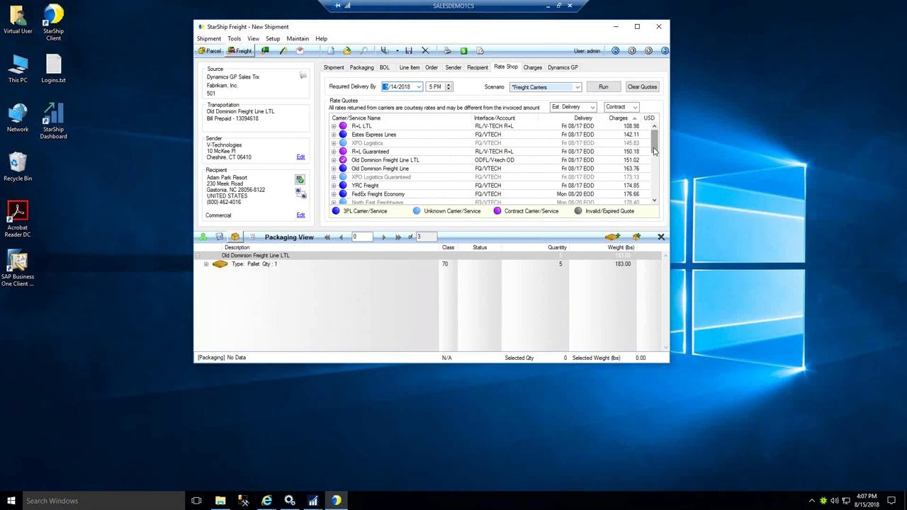
{"action": "mouse_move", "coordinate": [653, 141]}
{"action": "left_mouse_down"}
{"action": "mouse_move", "coordinate": [656, 188]}
{"action": "mouse_move", "coordinate": [651, 124]}
{"action": "left_mouse_up"}
{"action": "left_click", "coordinate": [579, 119]}
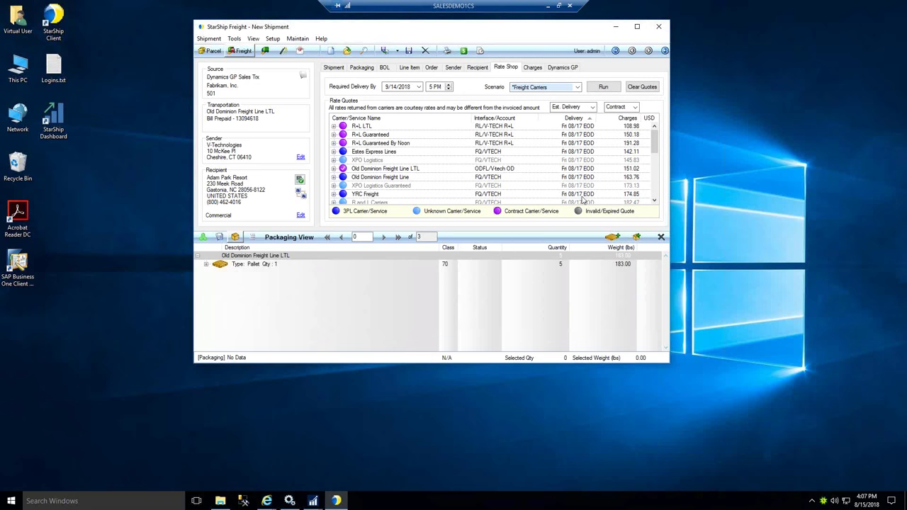
{"action": "left_click", "coordinate": [347, 118]}
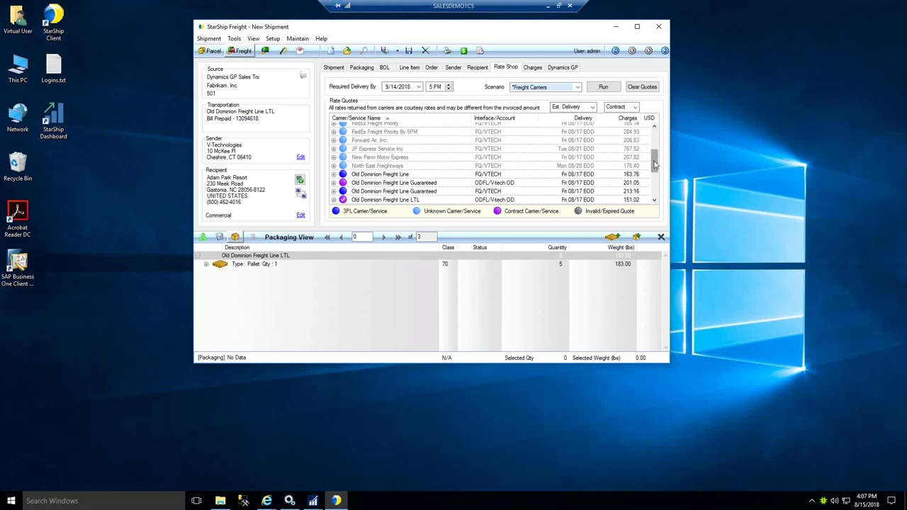
{"action": "left_click_drag", "start_coordinate": [656, 164], "coordinate": [654, 135]}
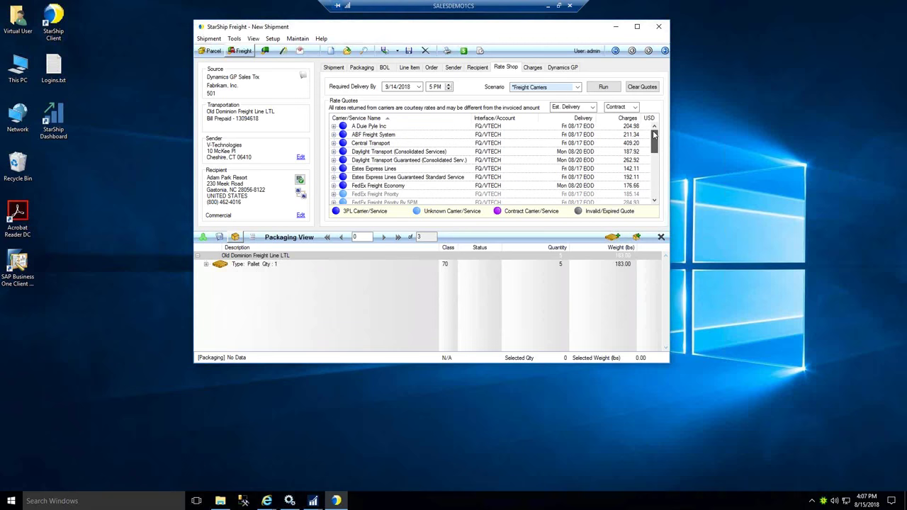
{"action": "left_click", "coordinate": [630, 119]}
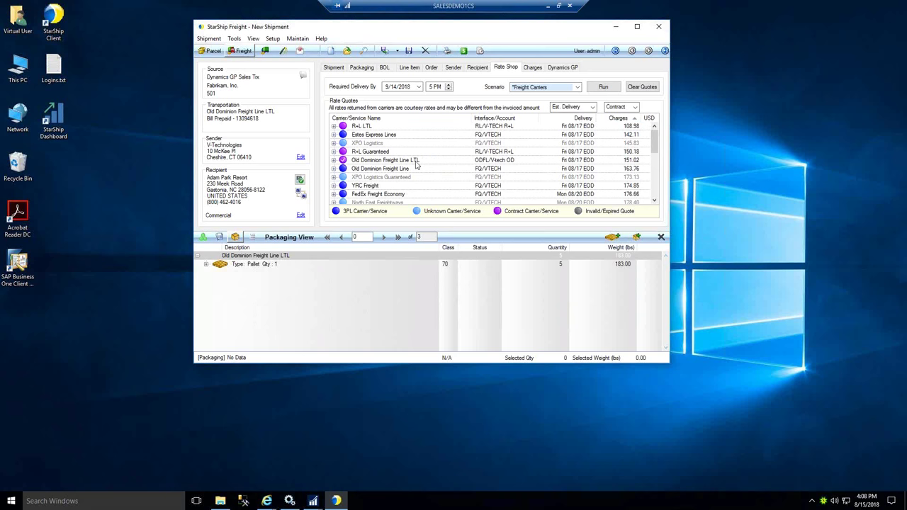
Step: Set the shipment's ready date to 8/16/2018 and its pickup window from 12 PM to 6 PM
{"action": "left_click", "coordinate": [334, 68]}
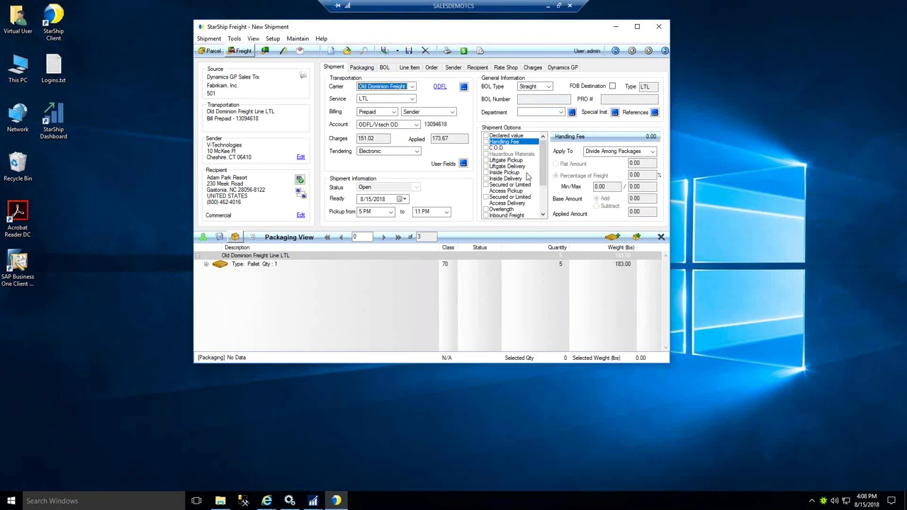
{"action": "left_click_drag", "start_coordinate": [542, 186], "coordinate": [543, 211]}
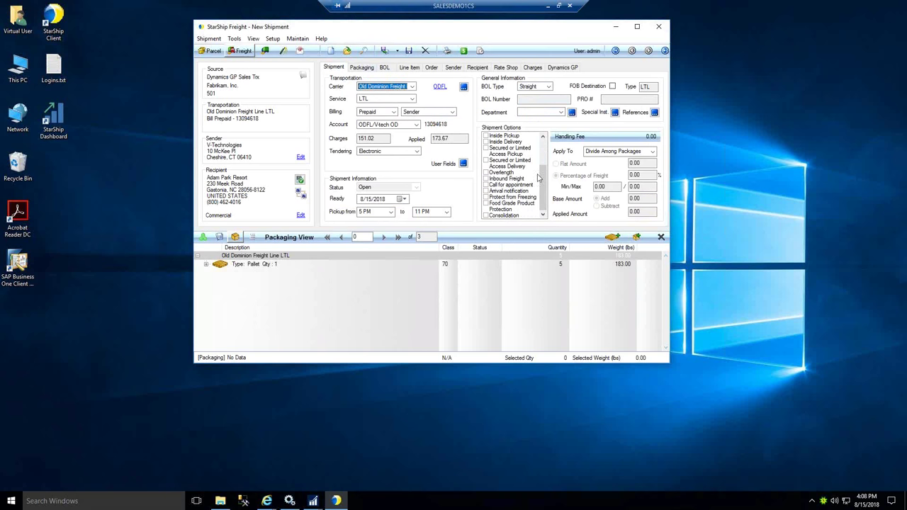
{"action": "scroll", "coordinate": [545, 186], "scroll_direction": "up", "scroll_amount": 4}
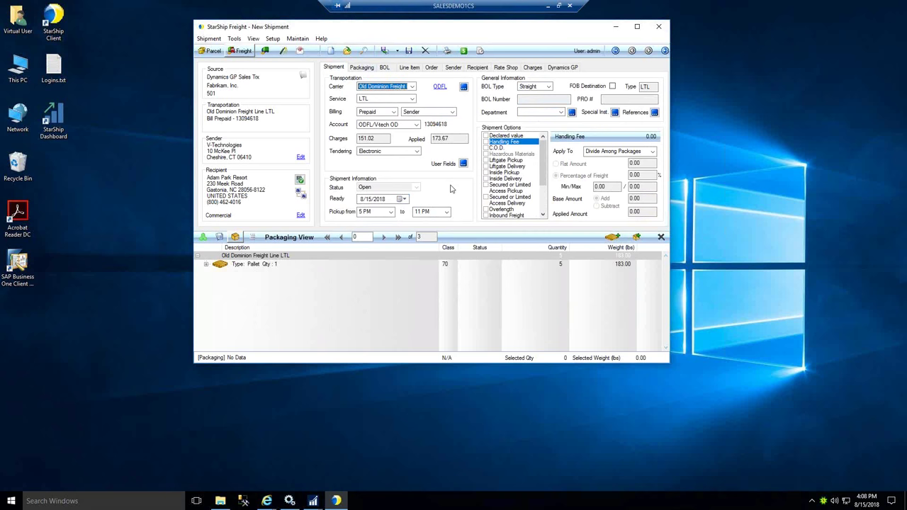
{"action": "left_click", "coordinate": [404, 200]}
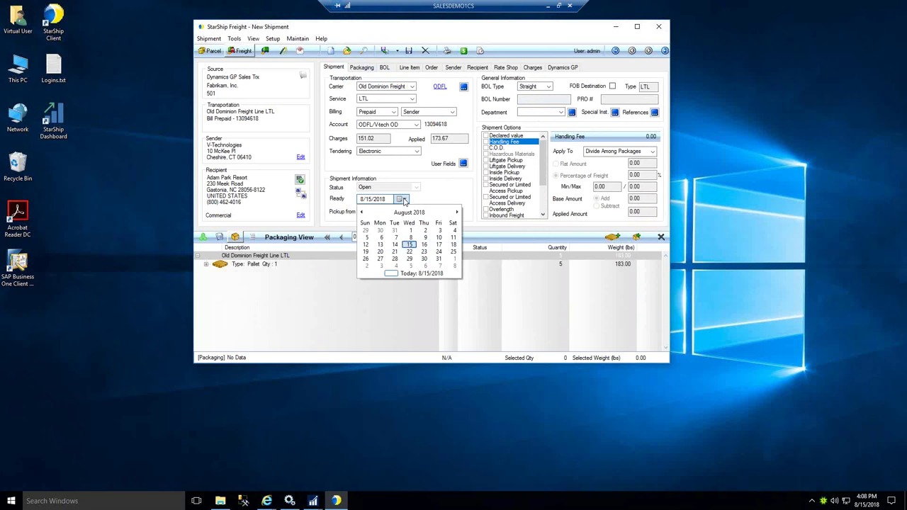
{"action": "left_click", "coordinate": [425, 244]}
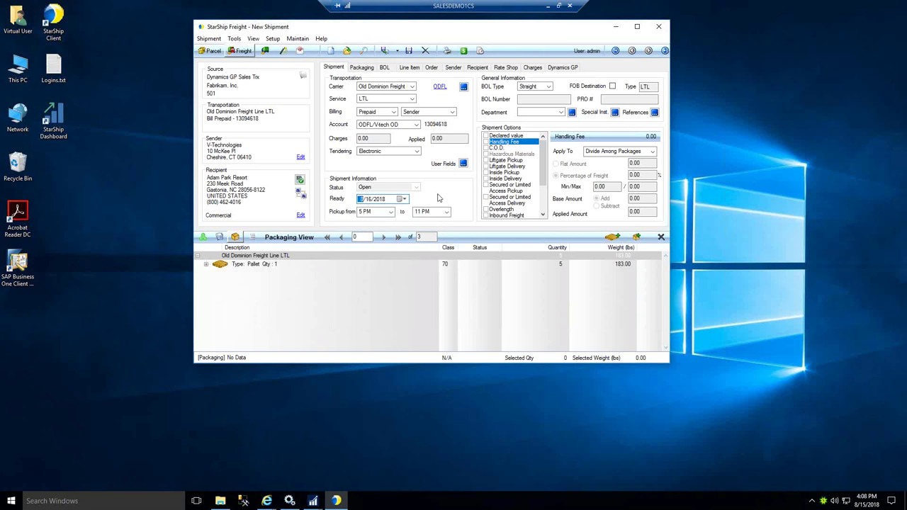
{"action": "left_click", "coordinate": [390, 212]}
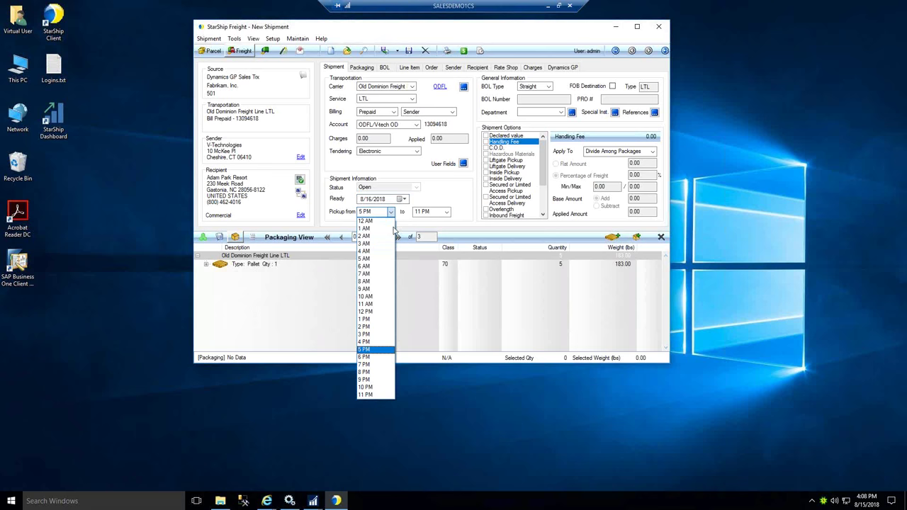
{"action": "left_click", "coordinate": [366, 313]}
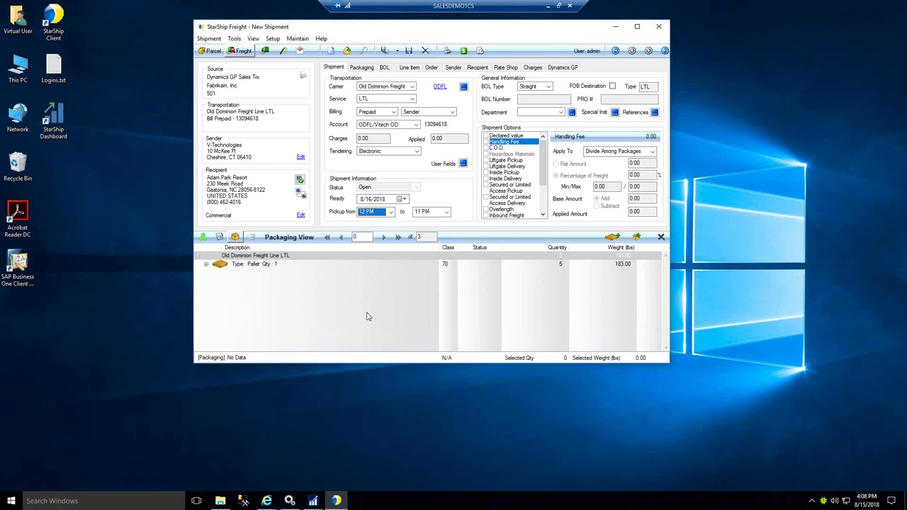
{"action": "left_click", "coordinate": [447, 213]}
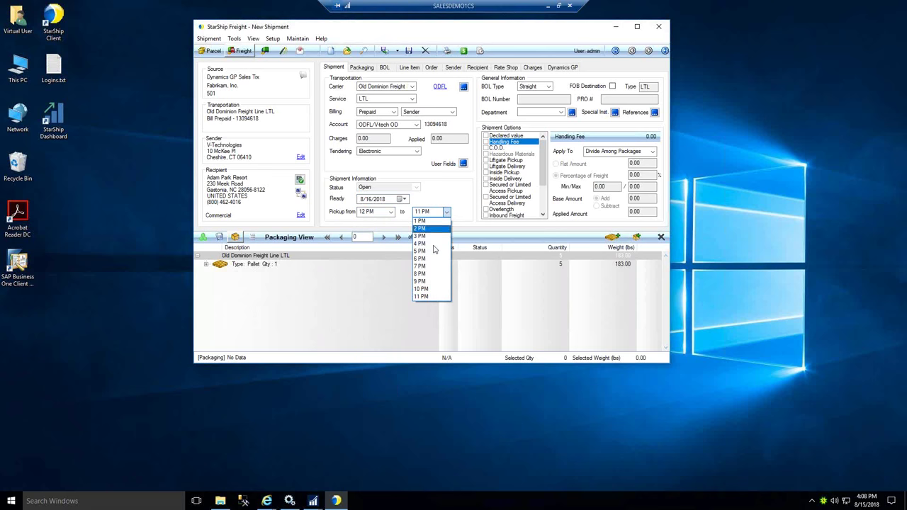
{"action": "left_click", "coordinate": [430, 262]}
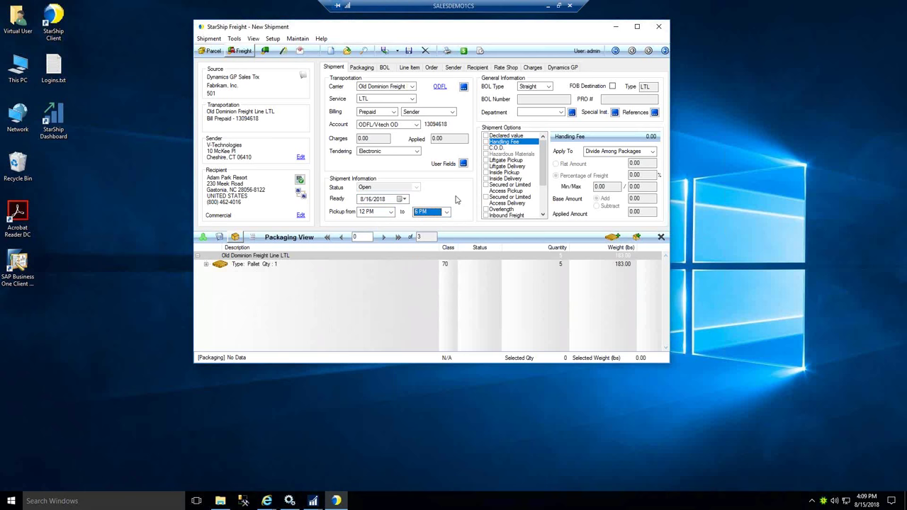
Step: Keep the tendering method as Electronic, process the shipment and show the new blank shipment's details
{"action": "left_click", "coordinate": [418, 152]}
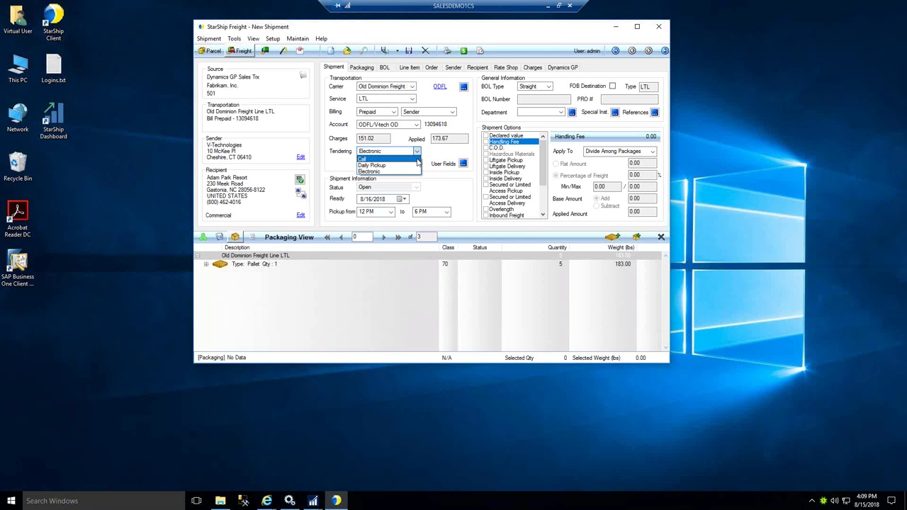
{"action": "left_click", "coordinate": [417, 171]}
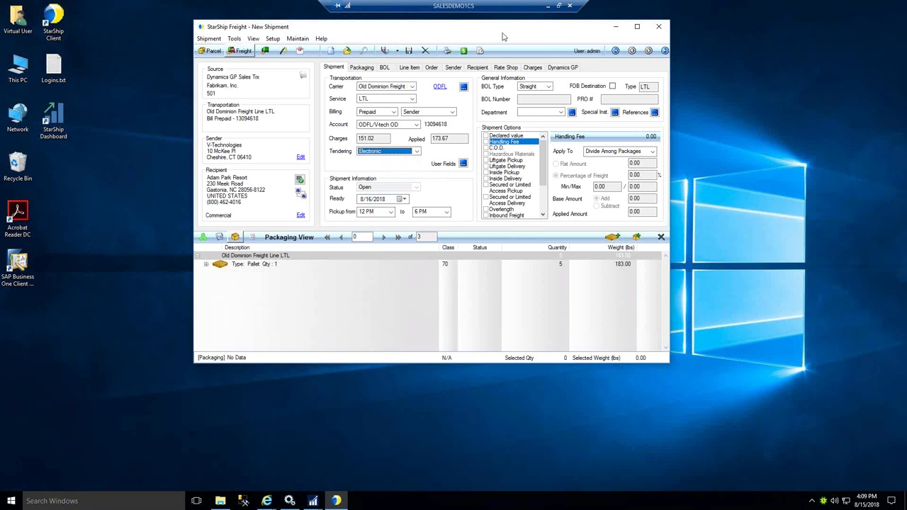
{"action": "key", "text": "F5"}
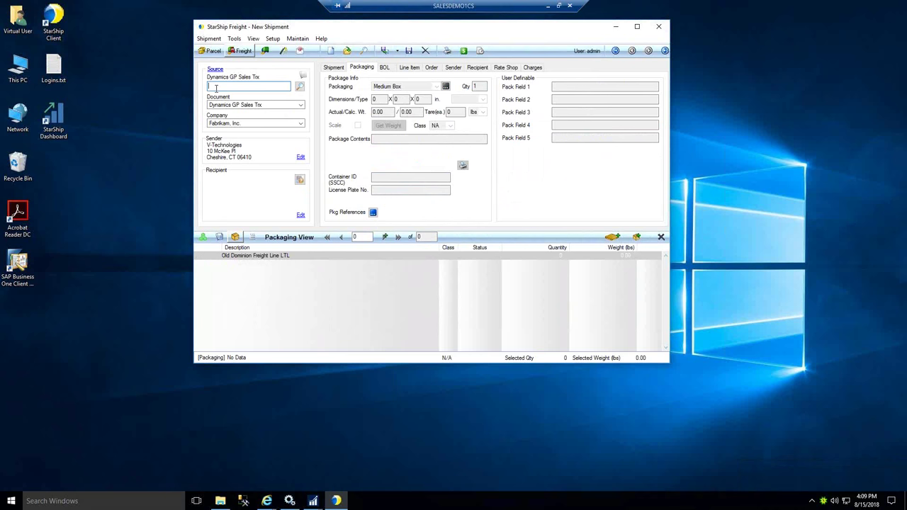
{"action": "left_click", "coordinate": [333, 68]}
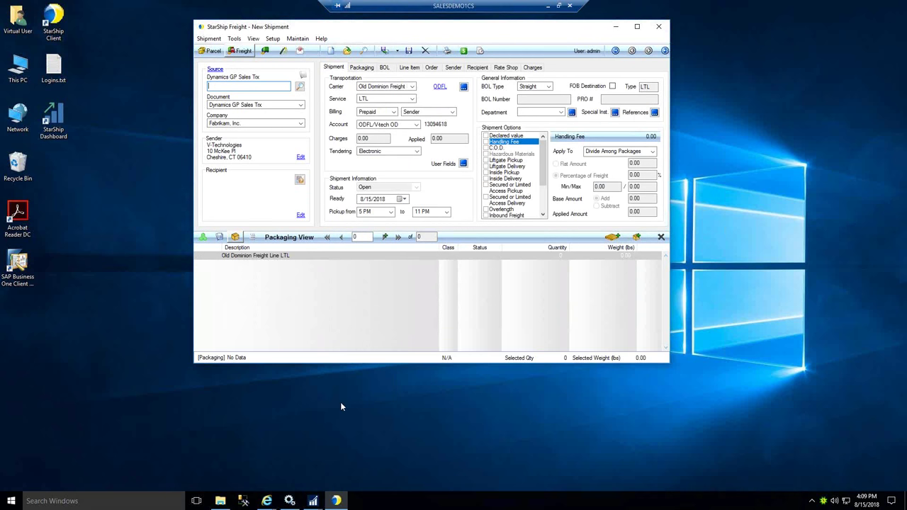
Step: Switch to Sales Transaction Entry in Microsoft Dynamics GP, load the shipped order by its document number and read its note
{"action": "left_click", "coordinate": [312, 501]}
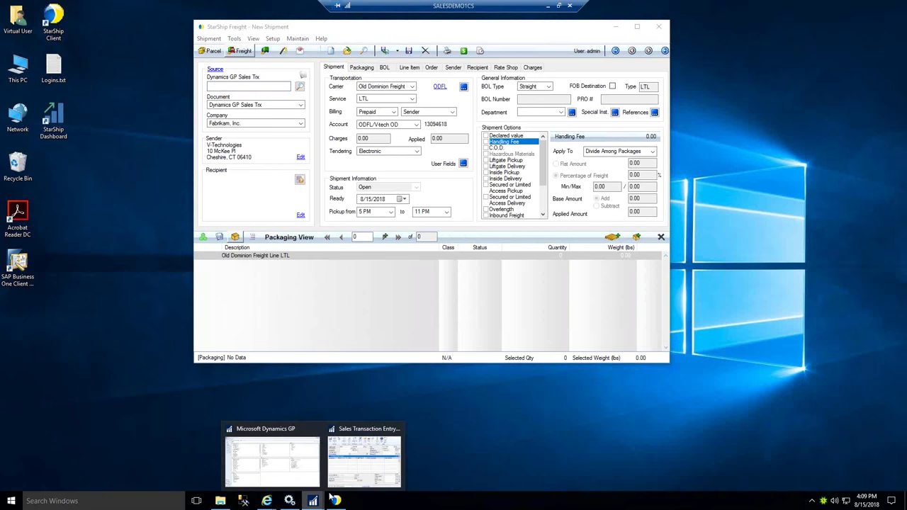
{"action": "left_click", "coordinate": [363, 477]}
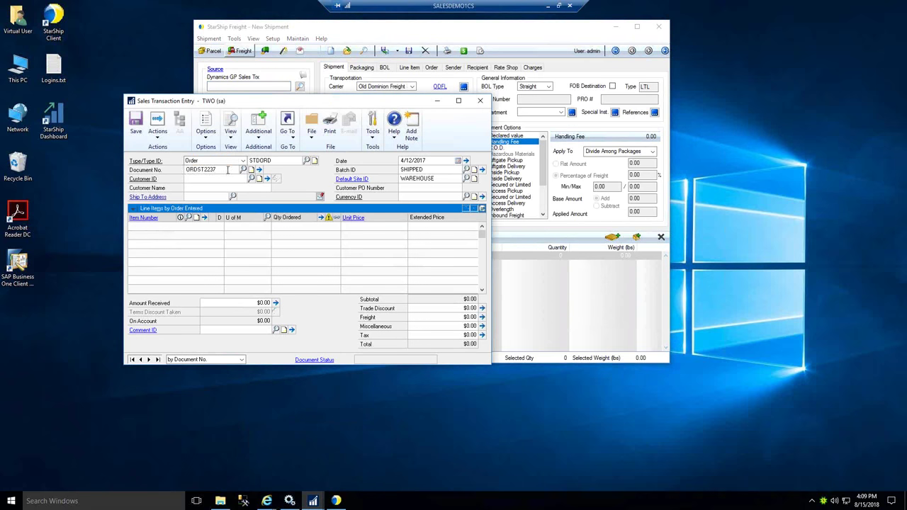
{"action": "type", "text": "50"}
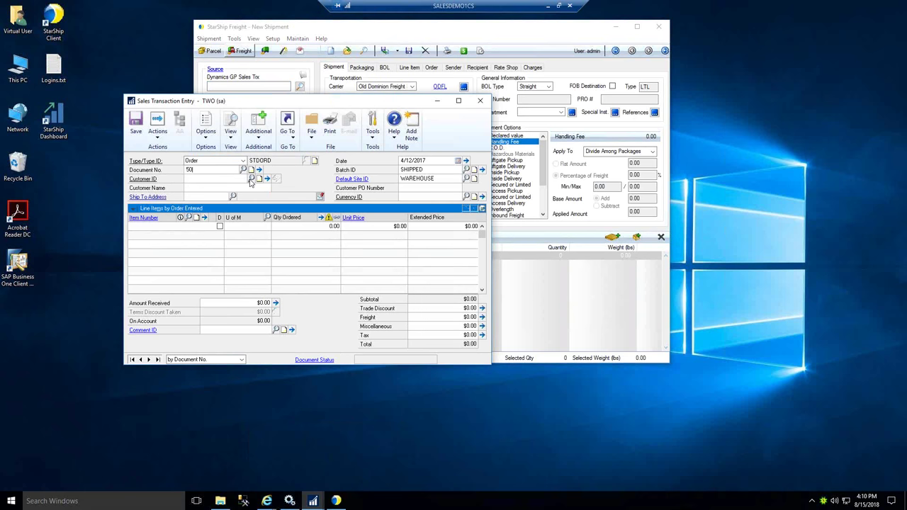
{"action": "type", "text": "1"}
{"action": "key", "text": "Tab"}
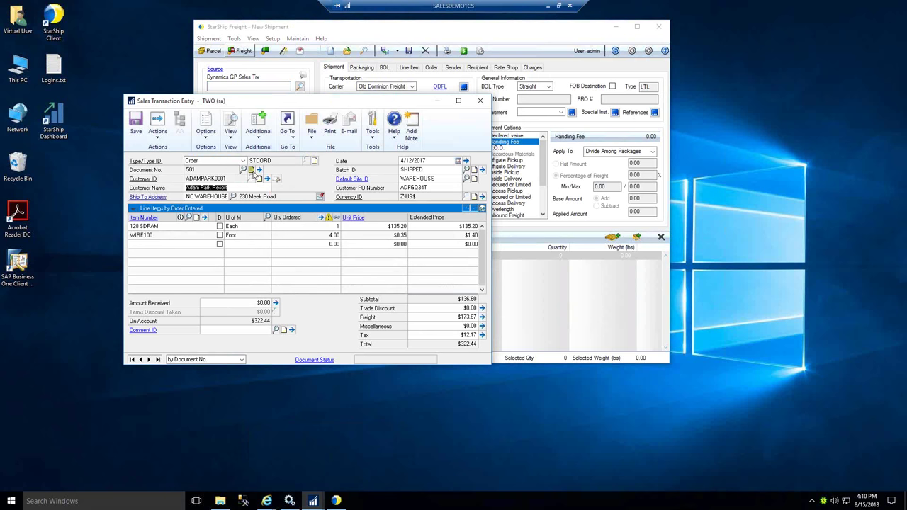
{"action": "left_click", "coordinate": [251, 170]}
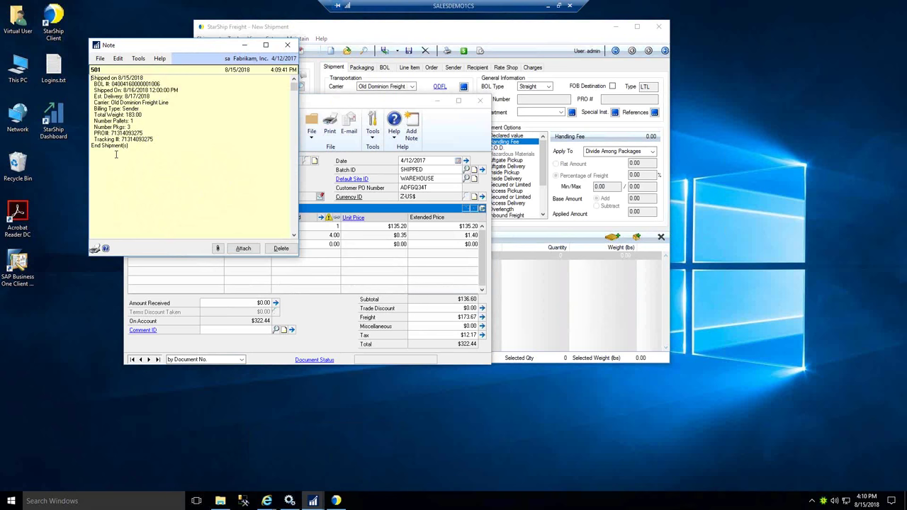
{"action": "left_click", "coordinate": [290, 46]}
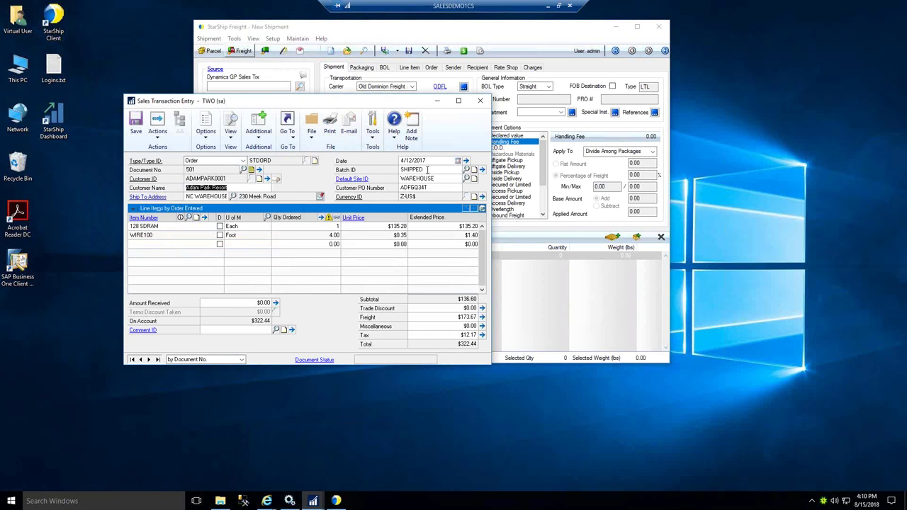
Step: Inspect the order's freight amount and its user-defined Priority and Tracking Numbers fields
{"action": "left_click", "coordinate": [453, 318]}
{"action": "left_click", "coordinate": [292, 139]}
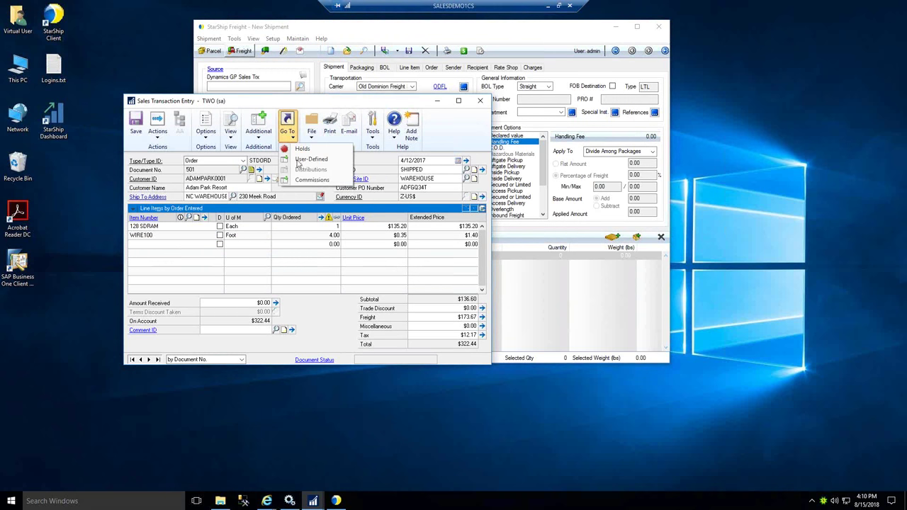
{"action": "left_click", "coordinate": [298, 160]}
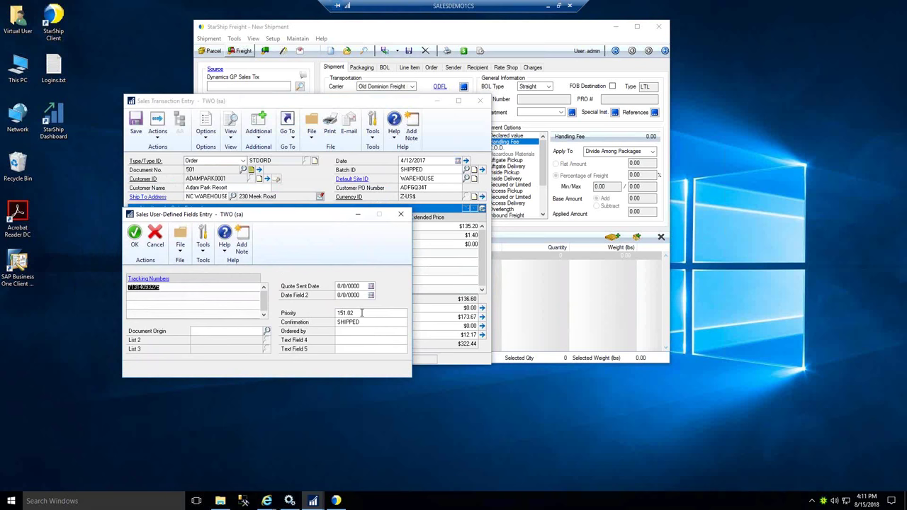
{"action": "left_click", "coordinate": [369, 314]}
{"action": "left_click", "coordinate": [362, 314]}
{"action": "left_click", "coordinate": [144, 299]}
{"action": "left_click", "coordinate": [400, 214]}
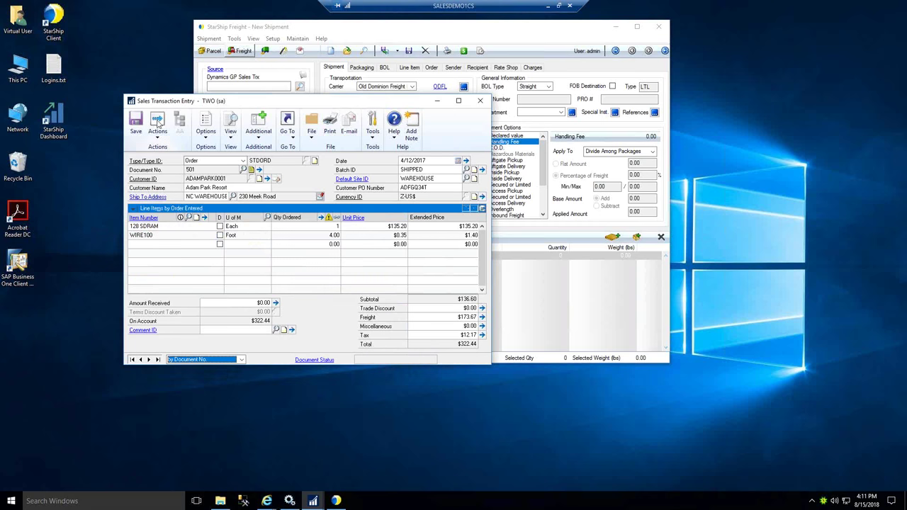
Step: Save the sales order and switch to the V-Technologies Dashboard in Internet Explorer
{"action": "left_click", "coordinate": [134, 125]}
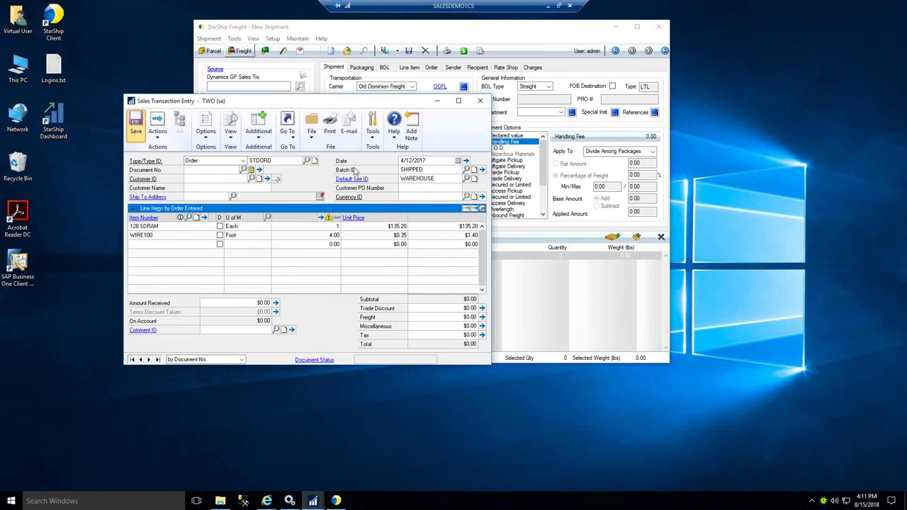
{"action": "left_click", "coordinate": [437, 101]}
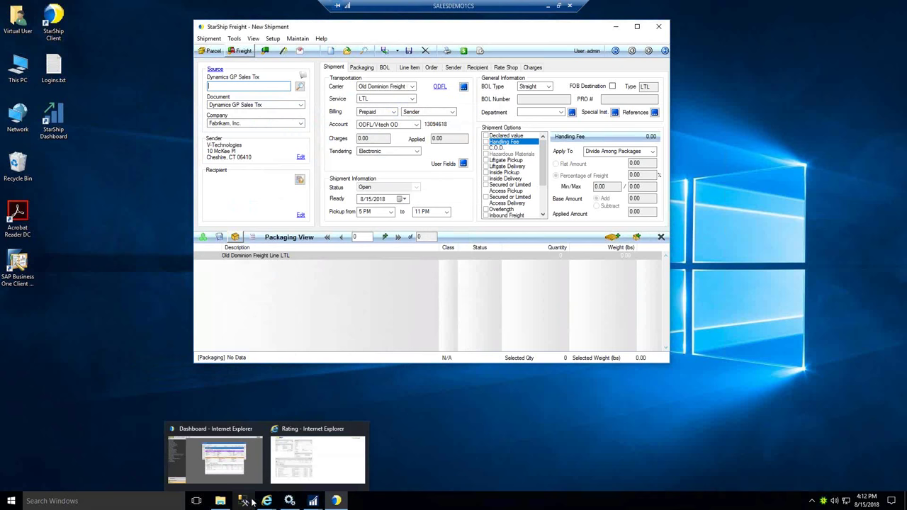
{"action": "mouse_move", "coordinate": [266, 501]}
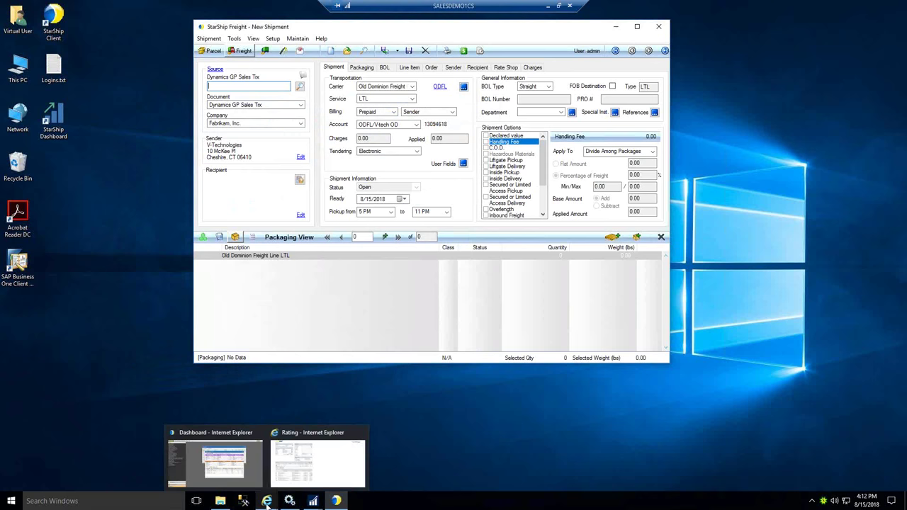
{"action": "left_click", "coordinate": [260, 483]}
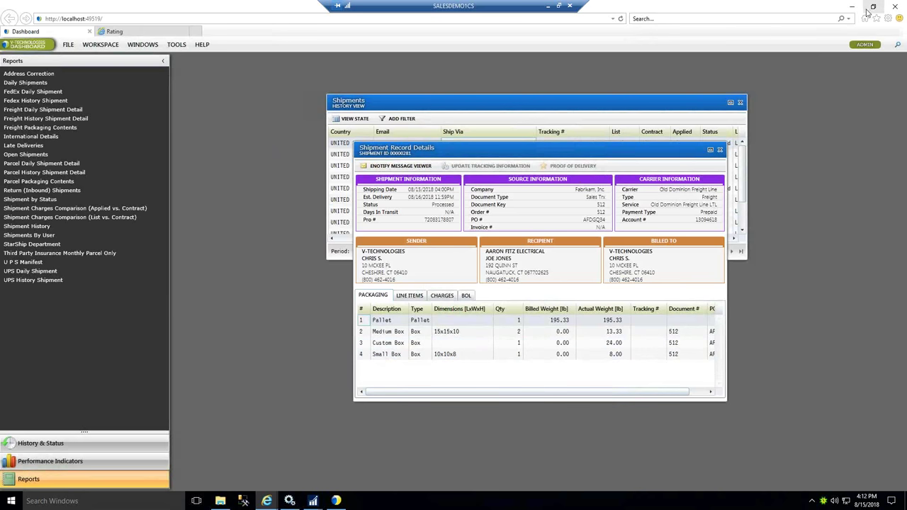
Step: Open the shipment search, review the properties available for searching, and close it without running a search
{"action": "left_click", "coordinate": [898, 45]}
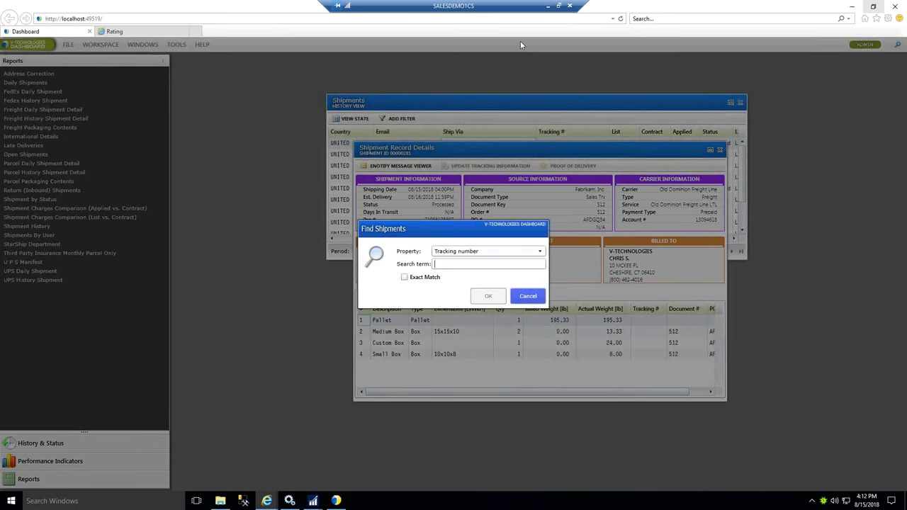
{"action": "left_click", "coordinate": [541, 252]}
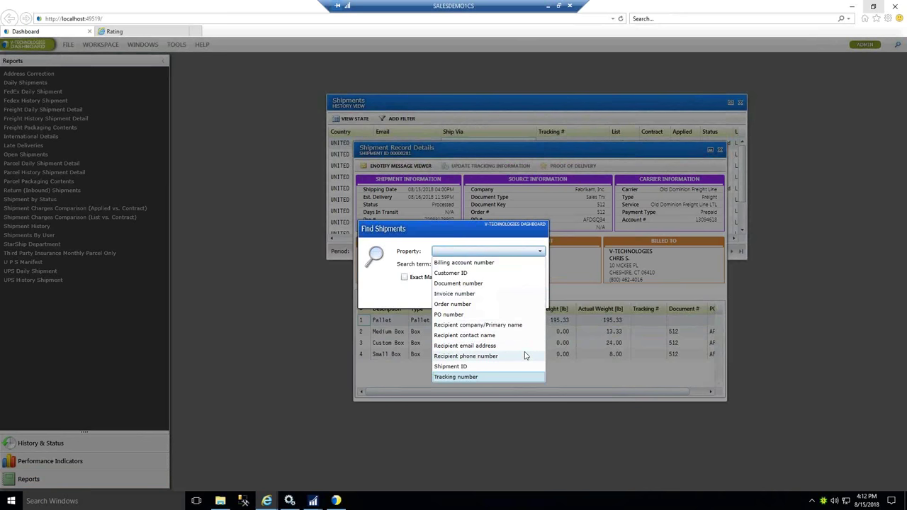
{"action": "left_click", "coordinate": [536, 248]}
{"action": "left_click", "coordinate": [531, 297]}
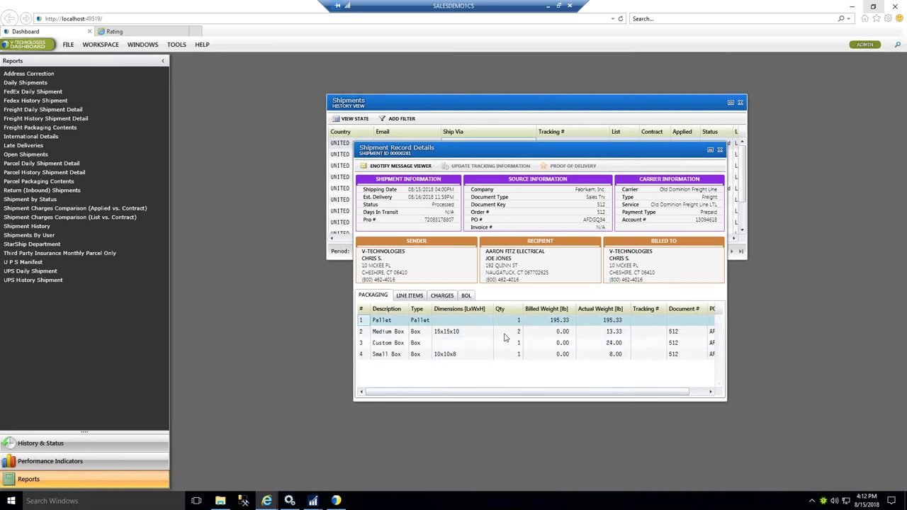
Step: Review the shipment record's line items, charges and BOL details, and return to its packaging details
{"action": "left_click", "coordinate": [415, 296]}
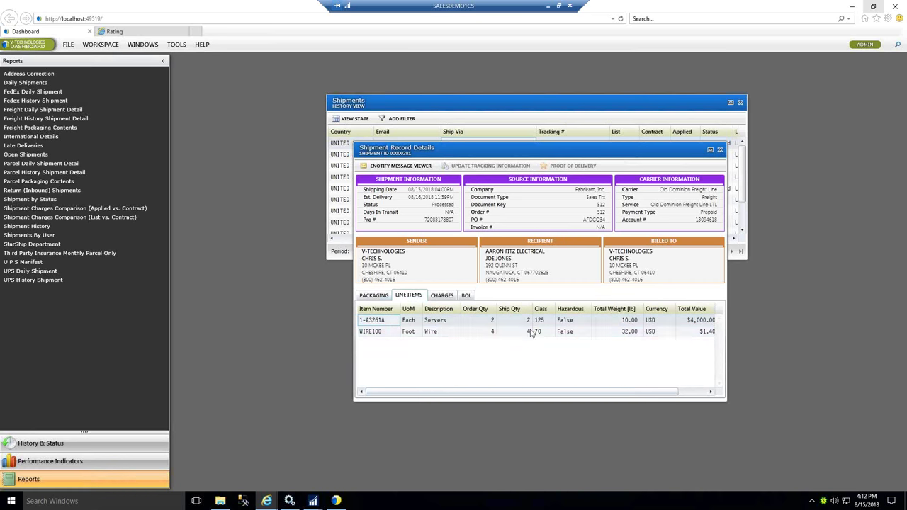
{"action": "left_click", "coordinate": [441, 298]}
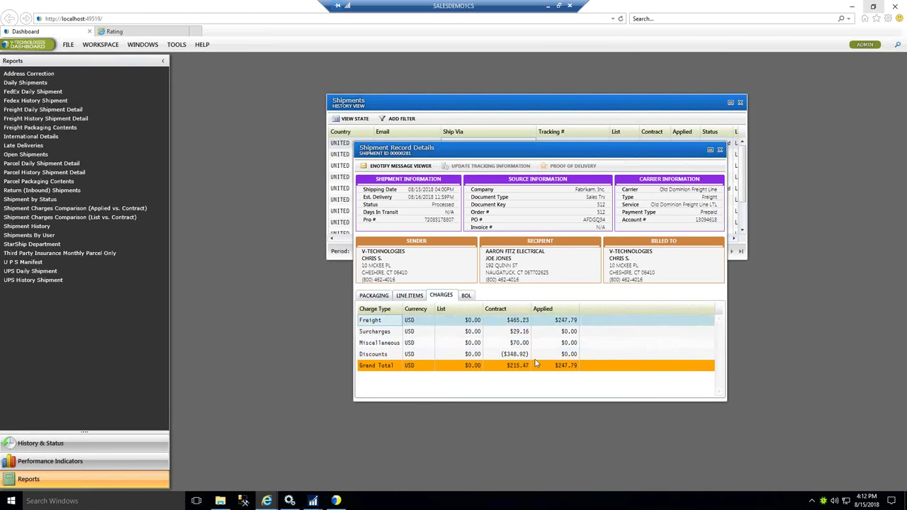
{"action": "left_click", "coordinate": [466, 297]}
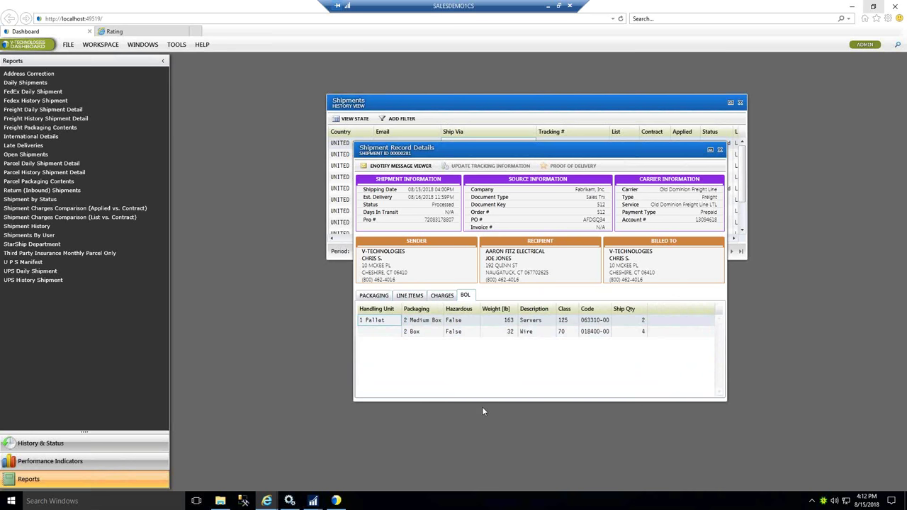
{"action": "left_click", "coordinate": [371, 296]}
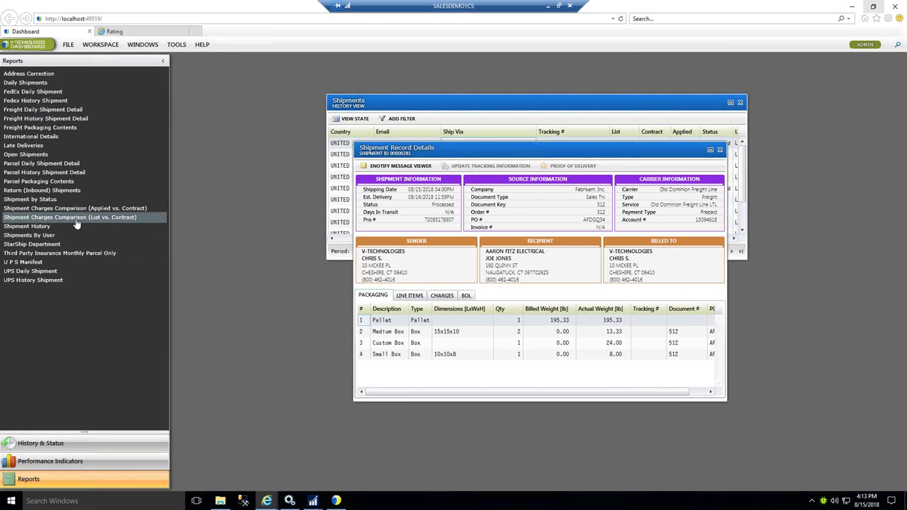
Step: View the StarShip web Rating page and its rate quotes, and return to the StarShip Freight client
{"action": "left_click", "coordinate": [130, 33]}
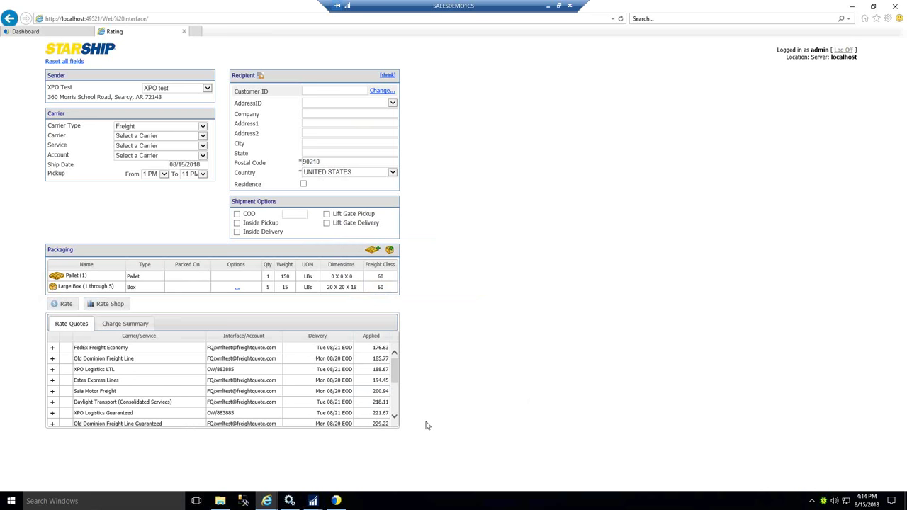
{"action": "left_click", "coordinate": [852, 9]}
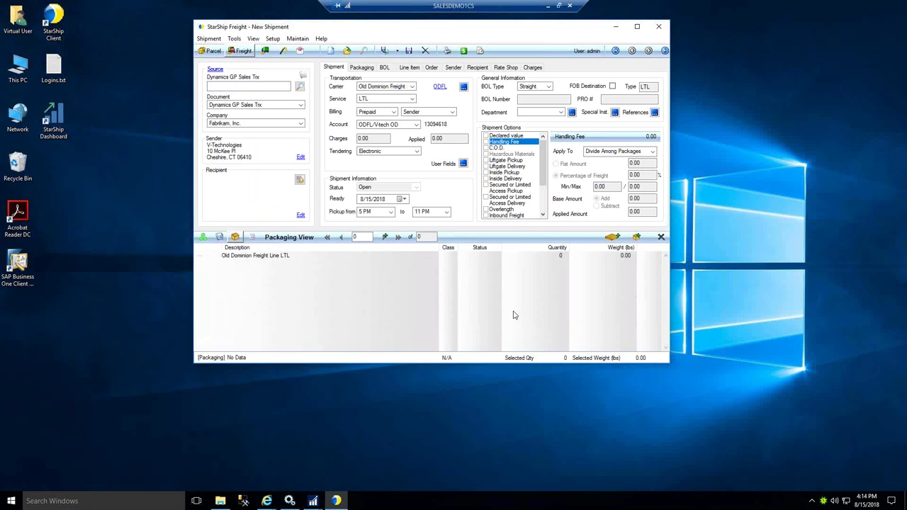
Step: Open the Old Dominion carrier interface setup and review its carriers and accounts
{"action": "left_click", "coordinate": [274, 39]}
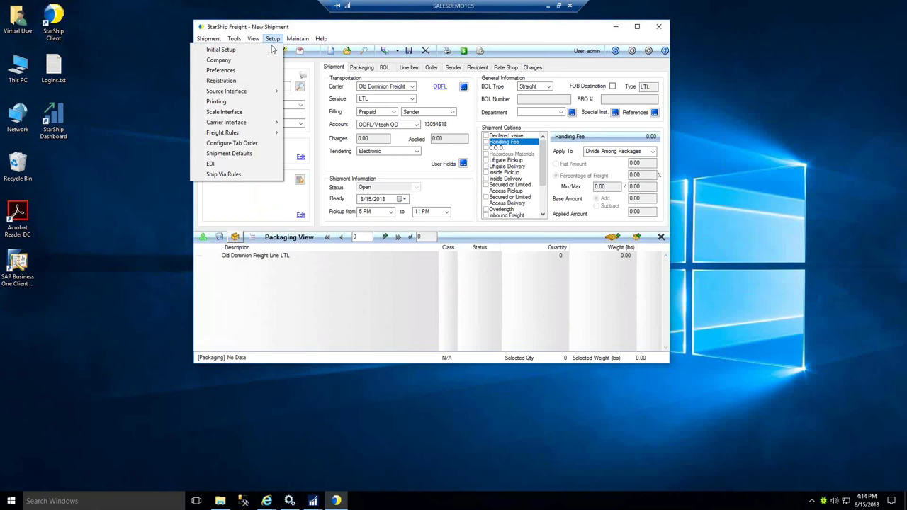
{"action": "mouse_move", "coordinate": [247, 130]}
{"action": "mouse_move", "coordinate": [207, 128]}
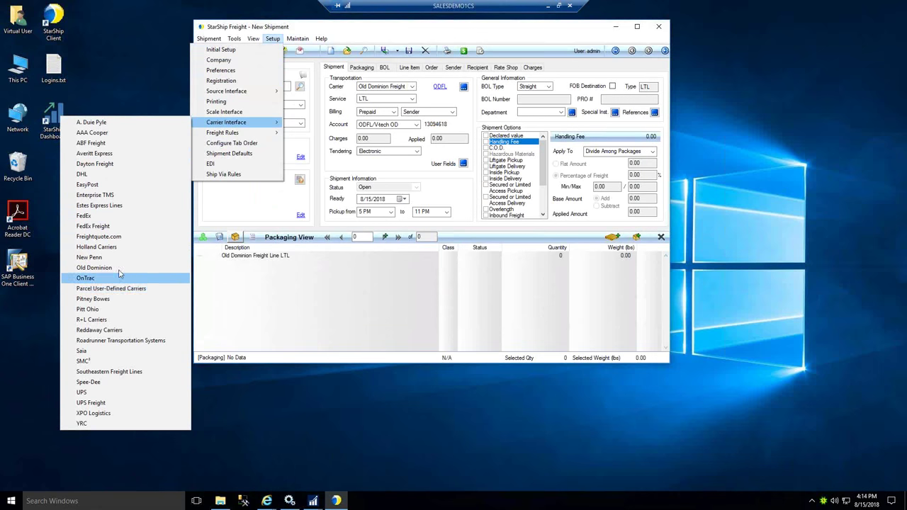
{"action": "left_click", "coordinate": [95, 268]}
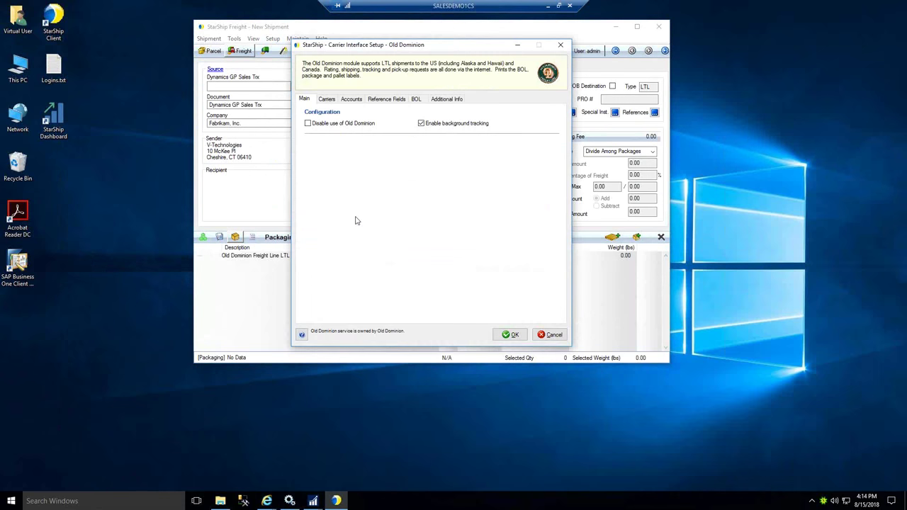
{"action": "left_click", "coordinate": [327, 101]}
{"action": "left_click", "coordinate": [351, 101]}
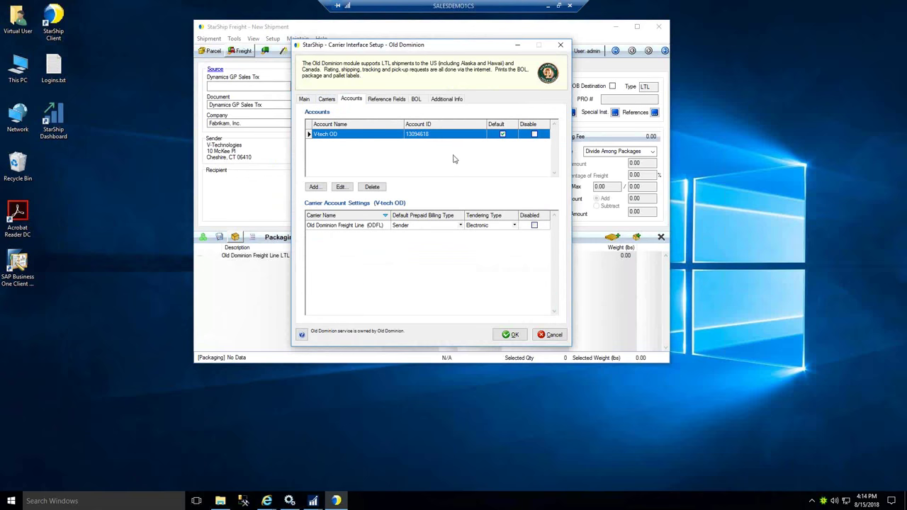
Step: Inspect the V-tech OD account's details and close the Old Dominion setup without saving changes
{"action": "left_click", "coordinate": [341, 187]}
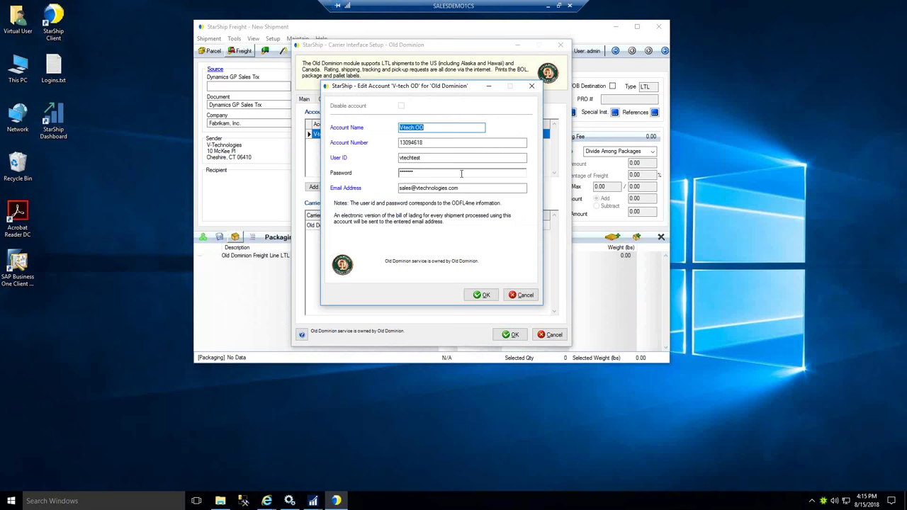
{"action": "left_click", "coordinate": [525, 297]}
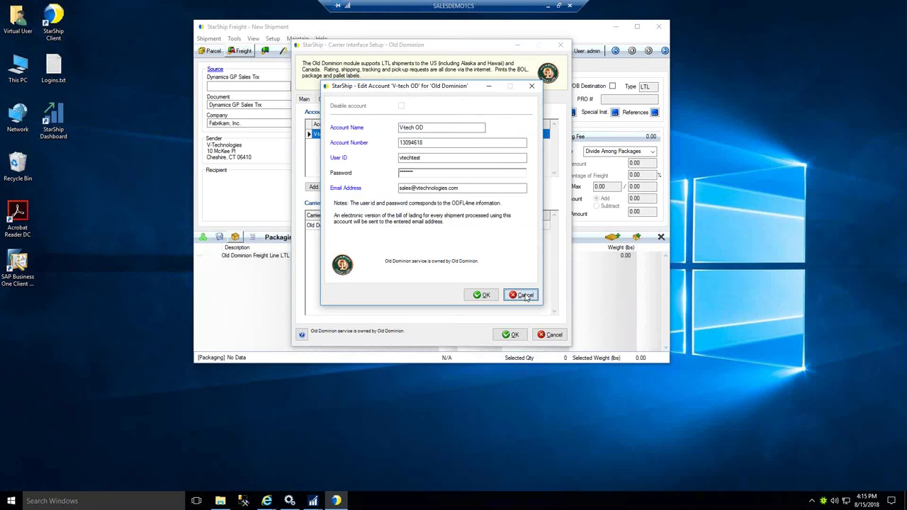
{"action": "left_click", "coordinate": [544, 336]}
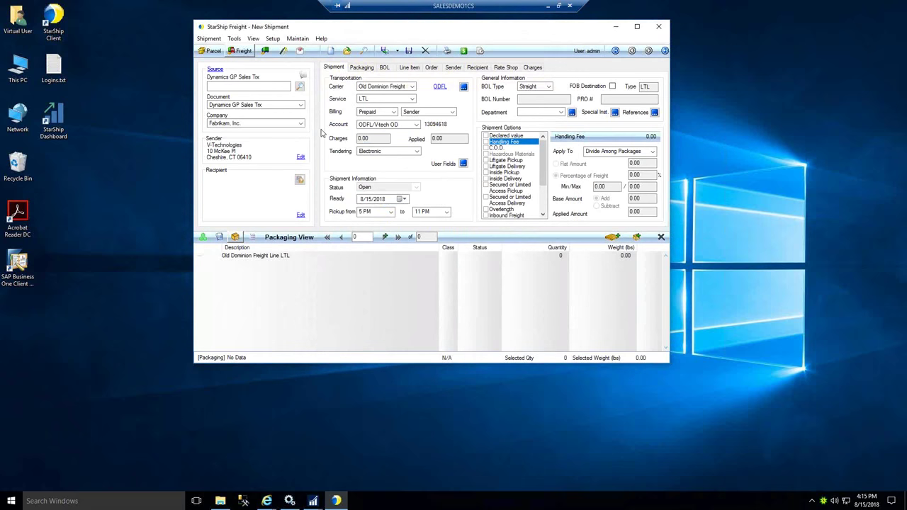
Step: Find Old Dominion Freight Line among the maintained carriers, review its carrier interfaces and billing and tendering settings, and cancel
{"action": "left_click", "coordinate": [298, 40]}
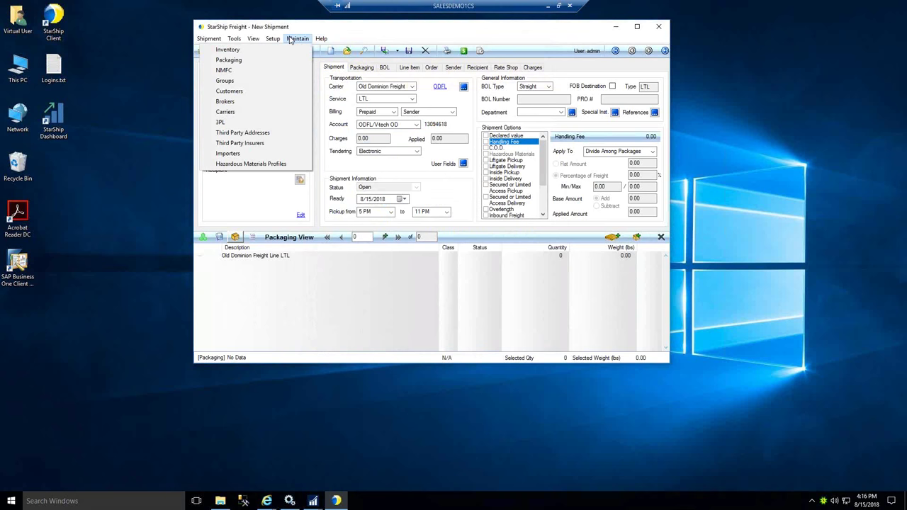
{"action": "left_click", "coordinate": [272, 113]}
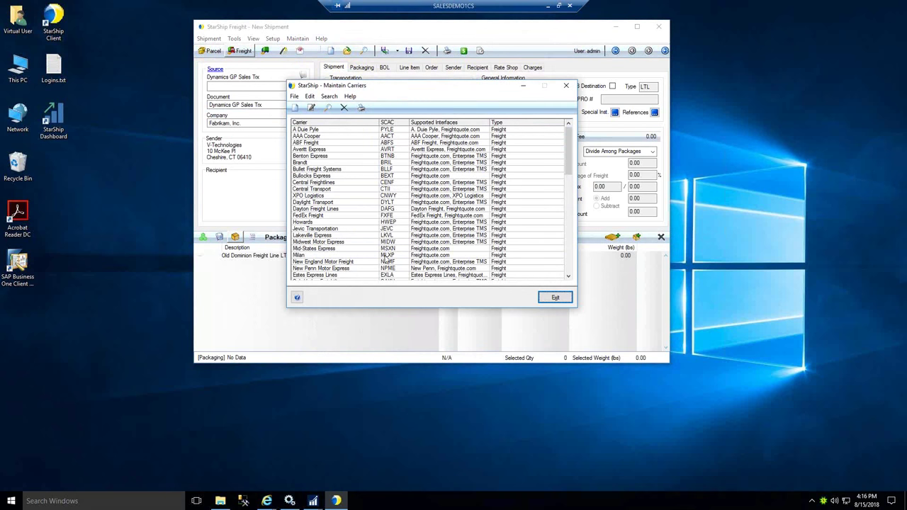
{"action": "left_click", "coordinate": [569, 276]}
{"action": "left_click", "coordinate": [568, 275]}
{"action": "left_click", "coordinate": [569, 276]}
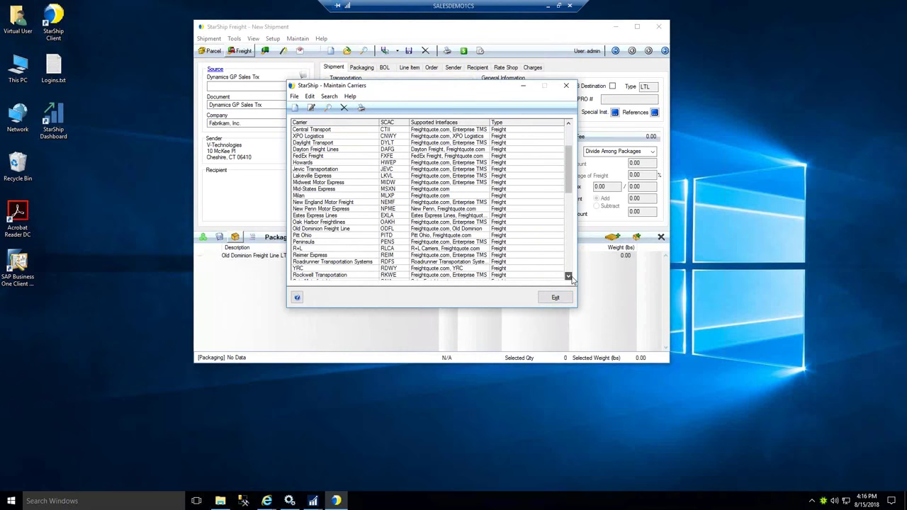
{"action": "left_click", "coordinate": [316, 229]}
{"action": "double_click", "coordinate": [456, 230]}
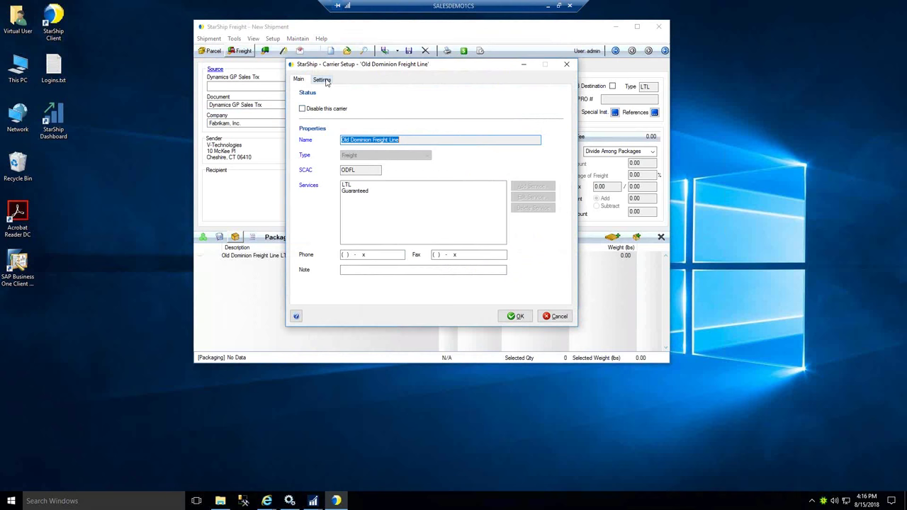
{"action": "left_click", "coordinate": [323, 80]}
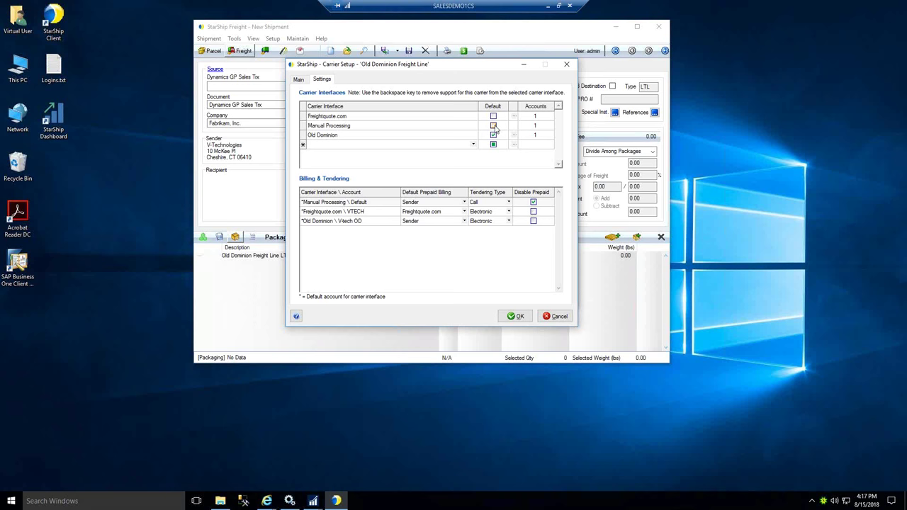
{"action": "left_click", "coordinate": [556, 316]}
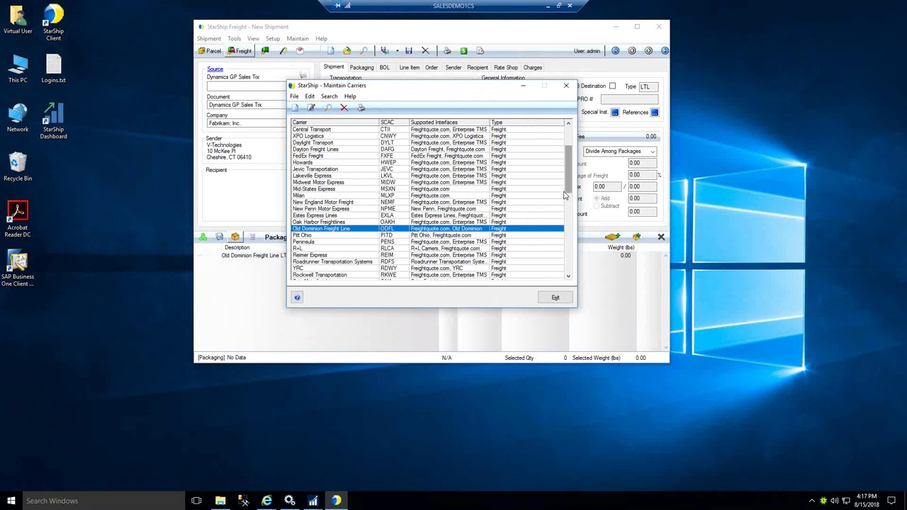
Step: Inspect the ABC Trucking CO carrier's type, interface and tendering settings, and close carrier maintenance
{"action": "left_click", "coordinate": [569, 277]}
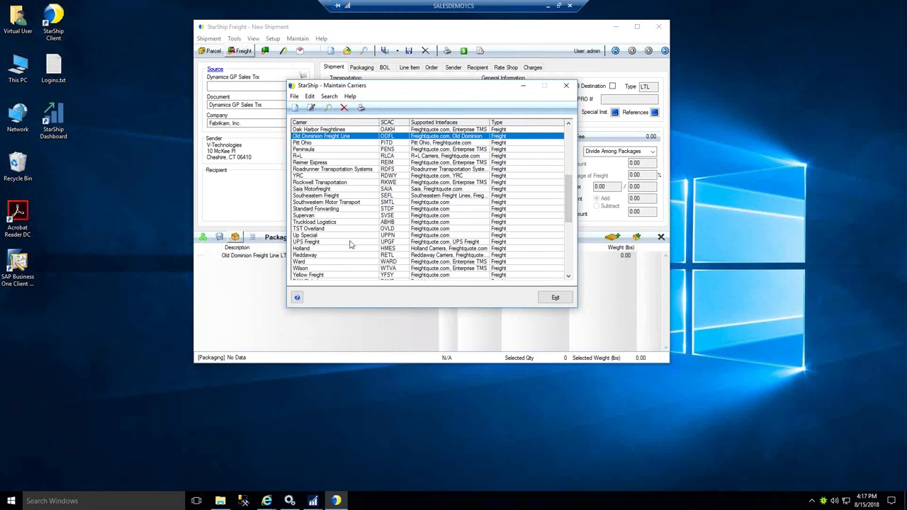
{"action": "left_click", "coordinate": [568, 277]}
{"action": "left_click", "coordinate": [567, 277]}
{"action": "left_click", "coordinate": [568, 277]}
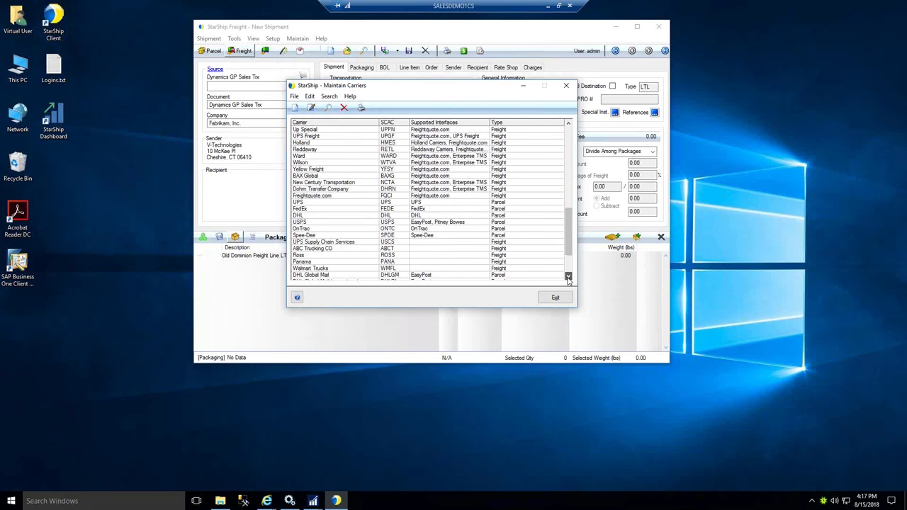
{"action": "left_click", "coordinate": [343, 210]}
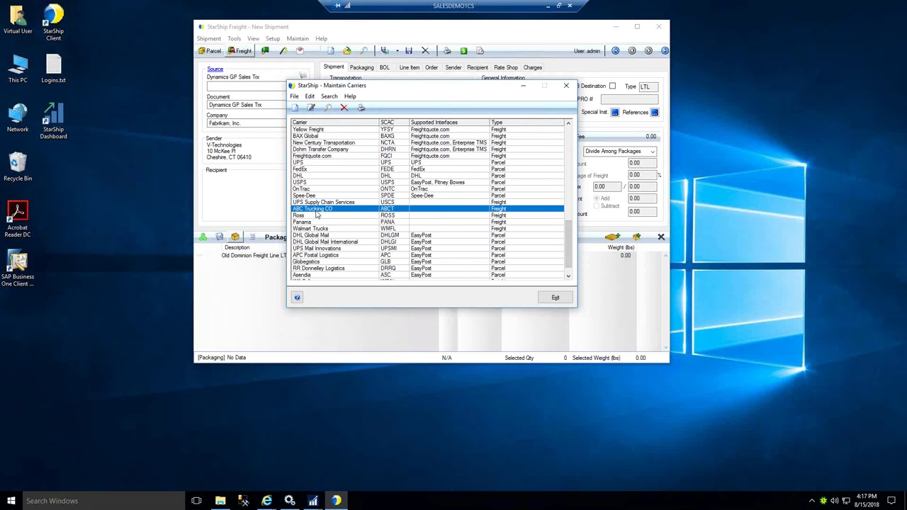
{"action": "double_click", "coordinate": [316, 210]}
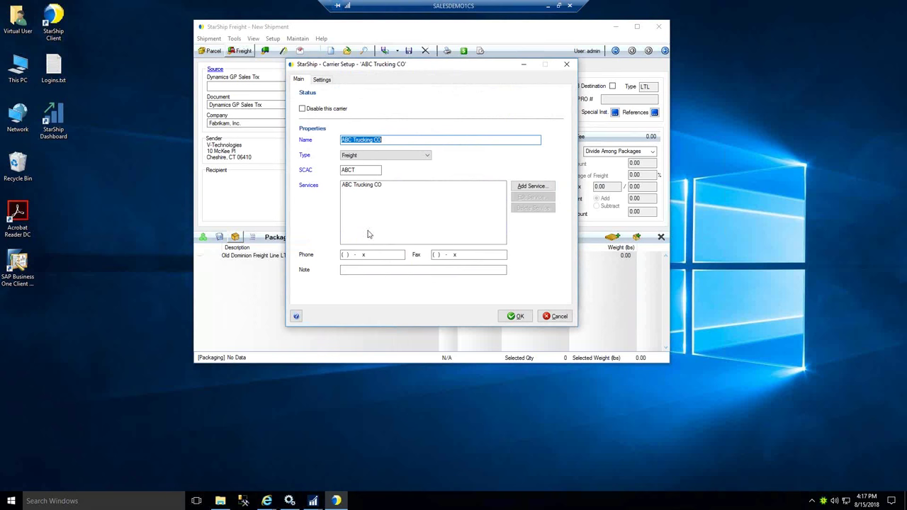
{"action": "left_click", "coordinate": [428, 156]}
{"action": "left_click", "coordinate": [427, 163]}
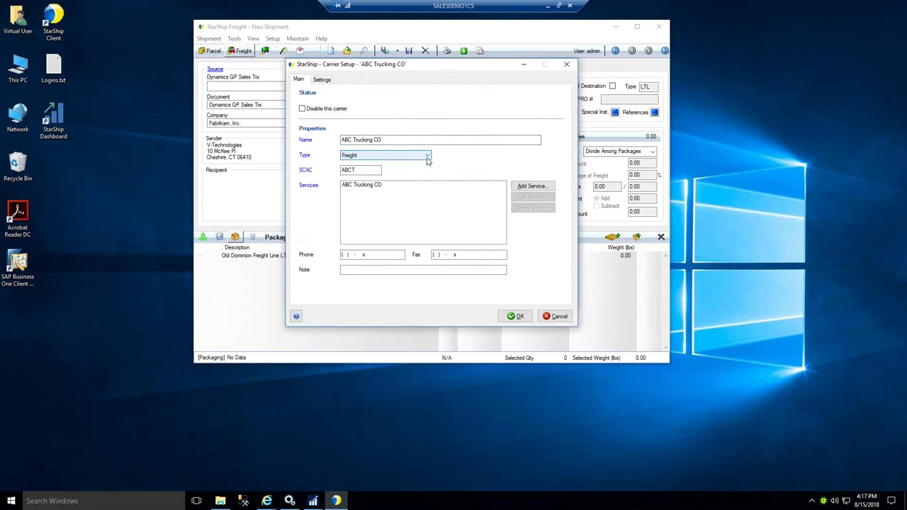
{"action": "left_click", "coordinate": [323, 80]}
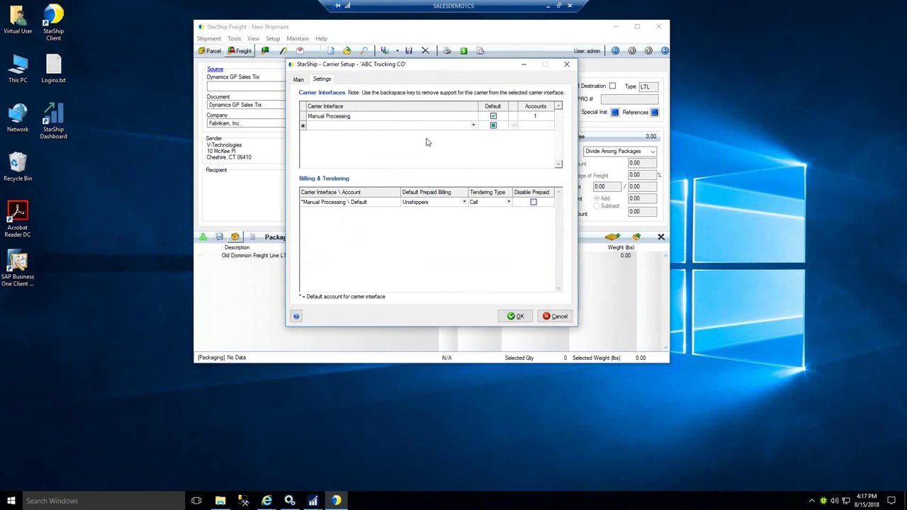
{"action": "left_click", "coordinate": [567, 67]}
{"action": "left_click", "coordinate": [567, 86]}
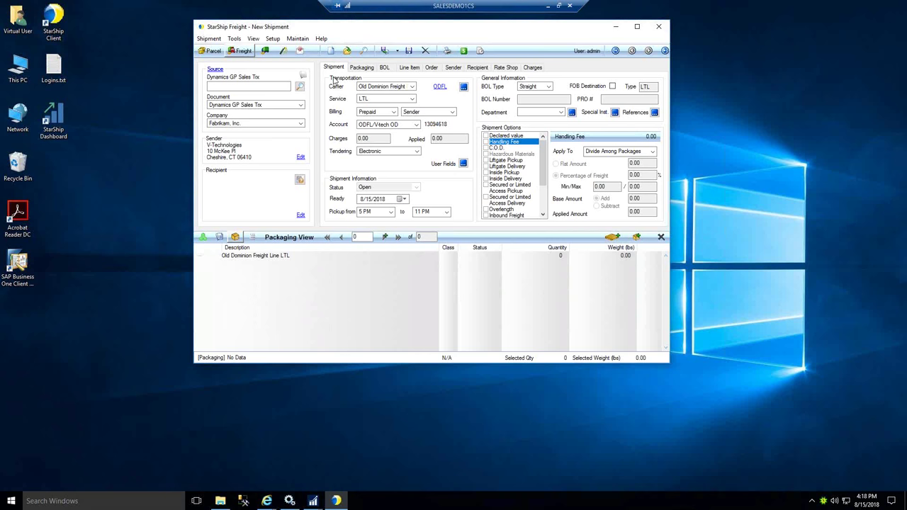
Step: Open the inventory item 5-CONTRACTS from inventory maintenance and view its freight group, NMFC code and freight class
{"action": "left_click", "coordinate": [274, 39]}
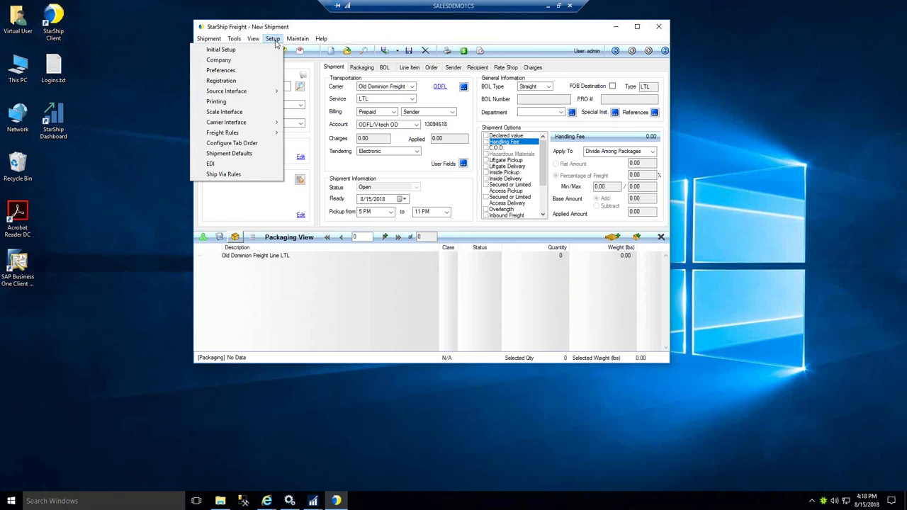
{"action": "mouse_move", "coordinate": [291, 41]}
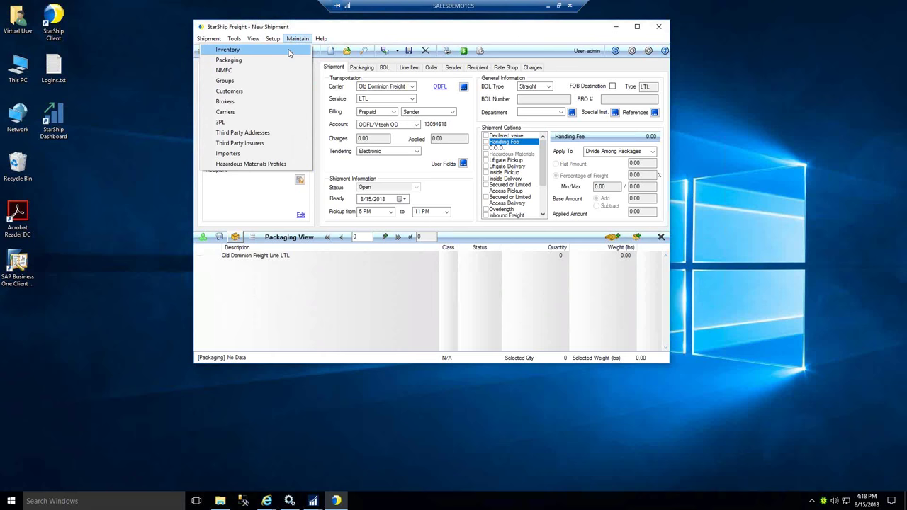
{"action": "left_click", "coordinate": [289, 50]}
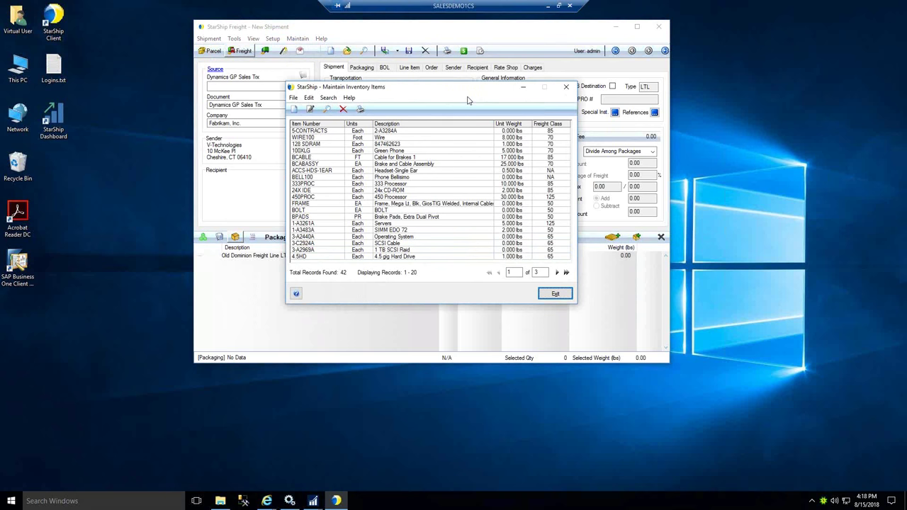
{"action": "left_click", "coordinate": [391, 131]}
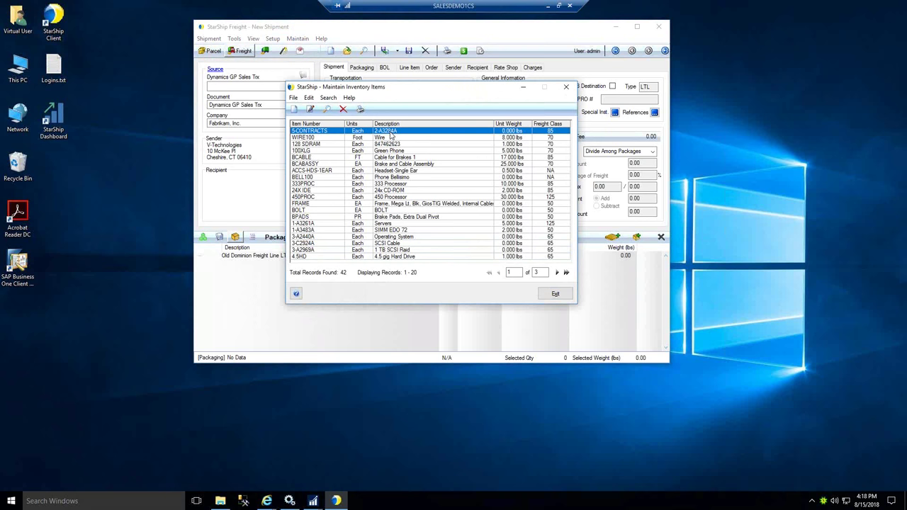
{"action": "double_click", "coordinate": [391, 133]}
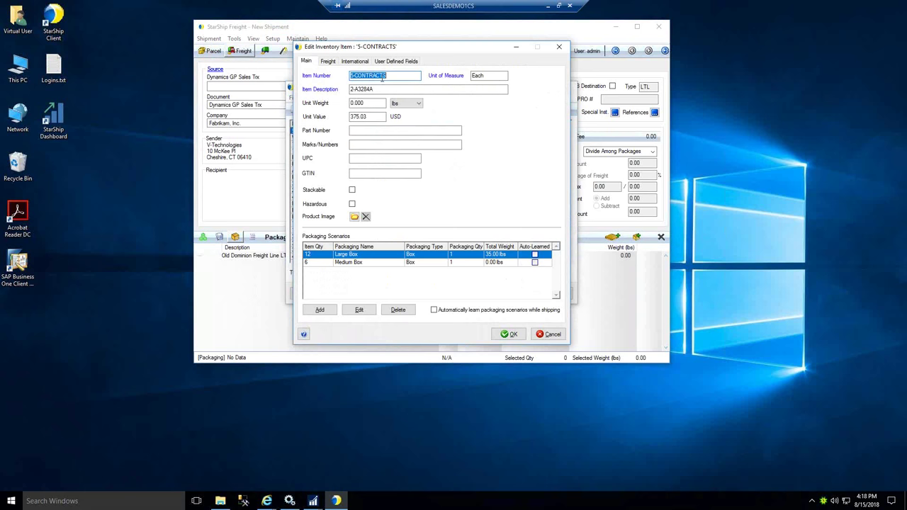
{"action": "left_click", "coordinate": [328, 62]}
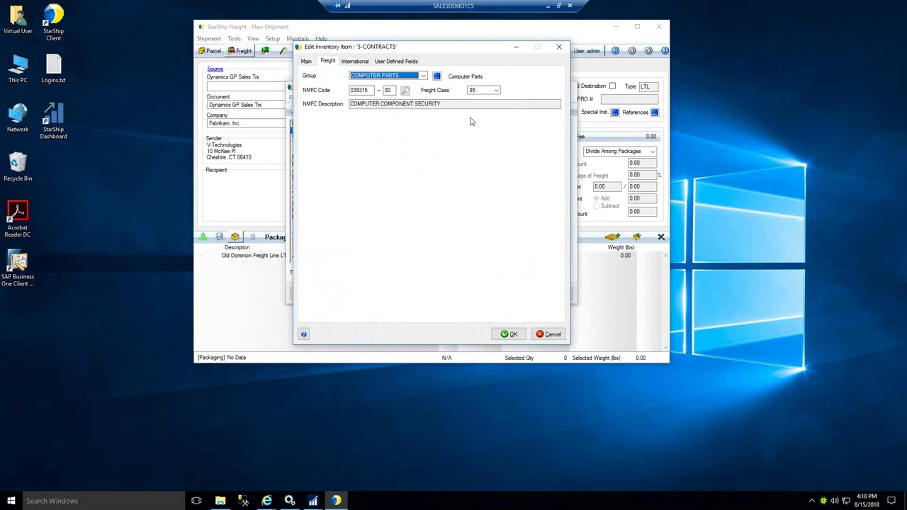
Step: Review the freight class and group choices for item 5-CONTRACTS, then close the item and inventory maintenance without saving changes
{"action": "left_click", "coordinate": [496, 92]}
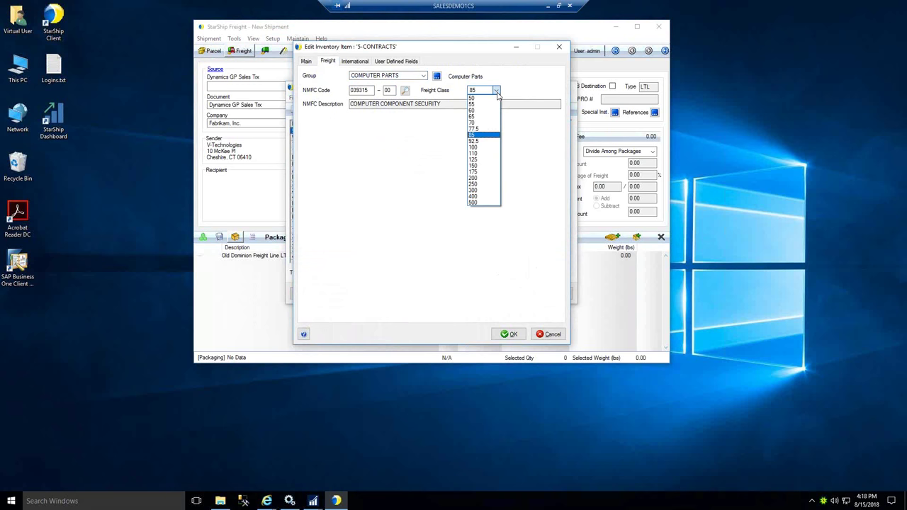
{"action": "left_click", "coordinate": [497, 92]}
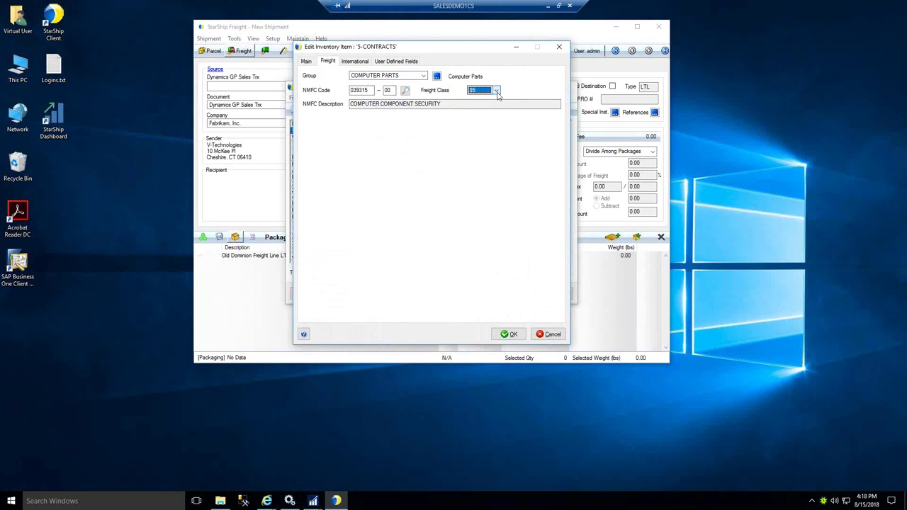
{"action": "left_click", "coordinate": [423, 76]}
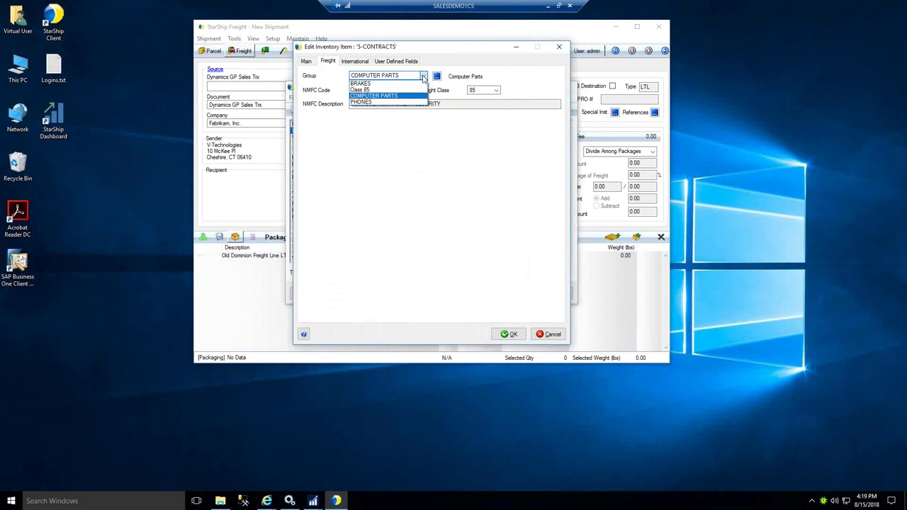
{"action": "left_click", "coordinate": [466, 63]}
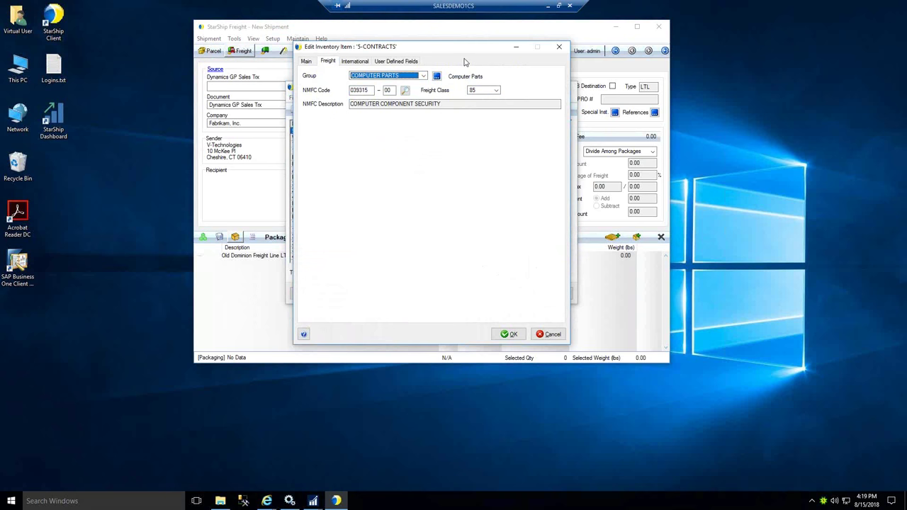
{"action": "left_click", "coordinate": [305, 61]}
{"action": "left_click", "coordinate": [551, 335]}
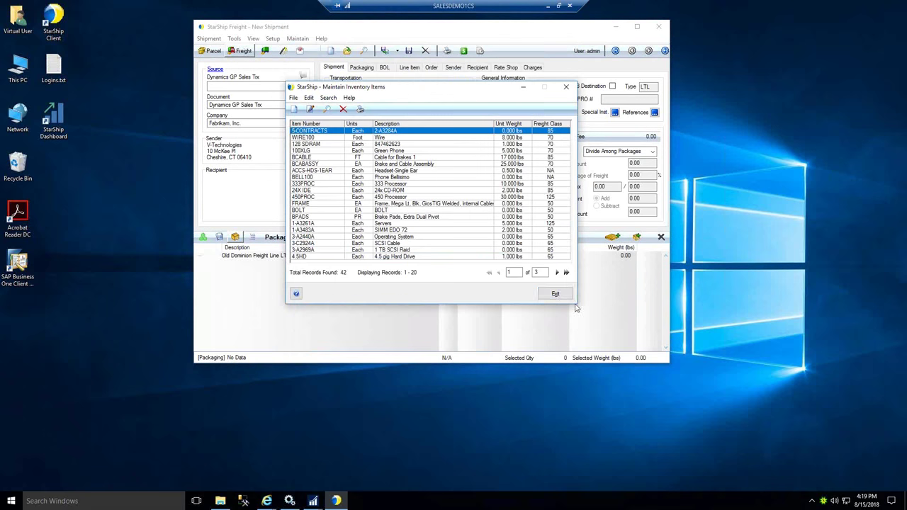
{"action": "left_click", "coordinate": [557, 294]}
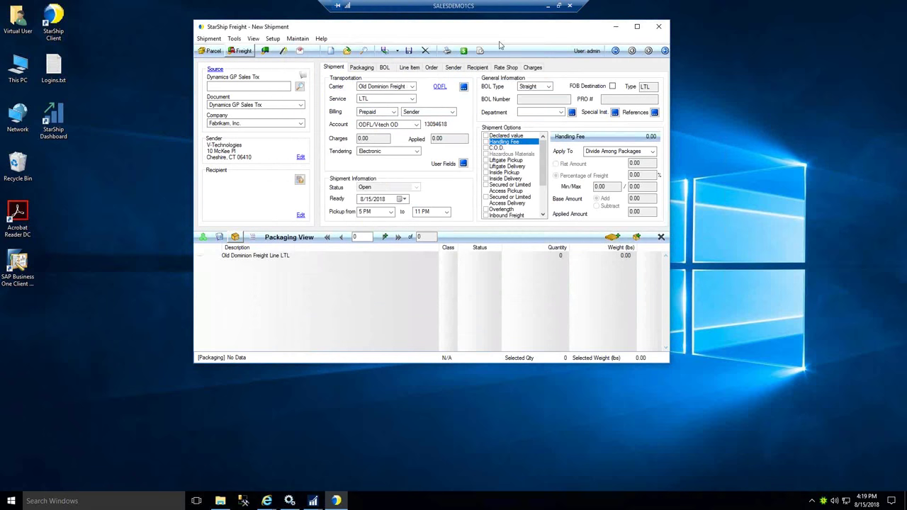
Step: Open the freight Bill of Lading preferences and review the choices for item classification, item grouping and commodity description
{"action": "left_click", "coordinate": [273, 39]}
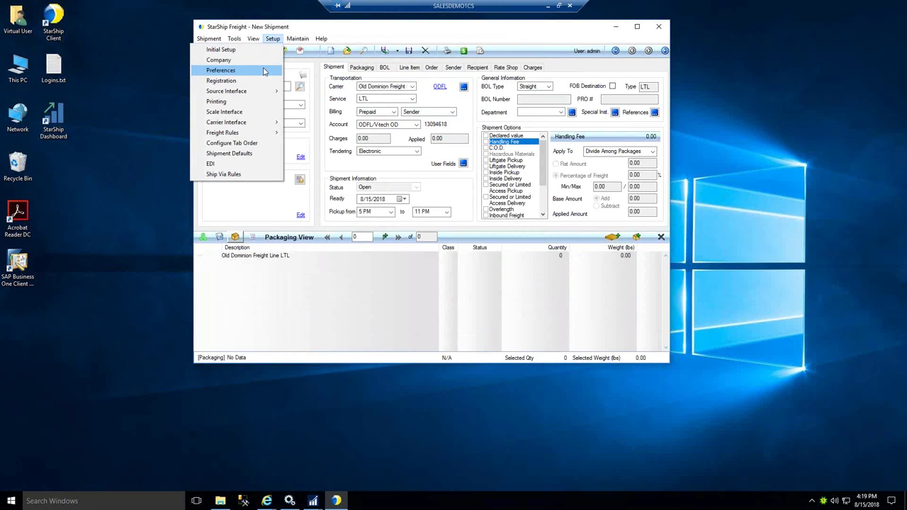
{"action": "left_click", "coordinate": [263, 71]}
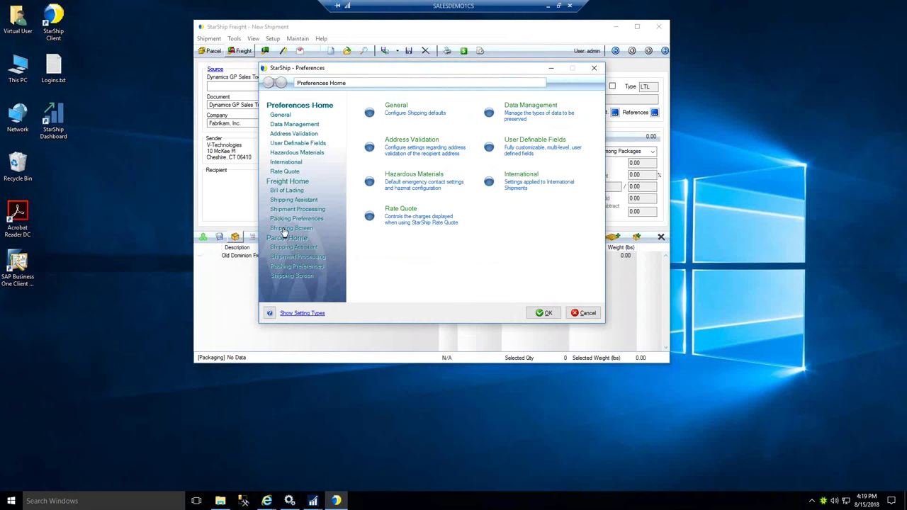
{"action": "left_click", "coordinate": [289, 191]}
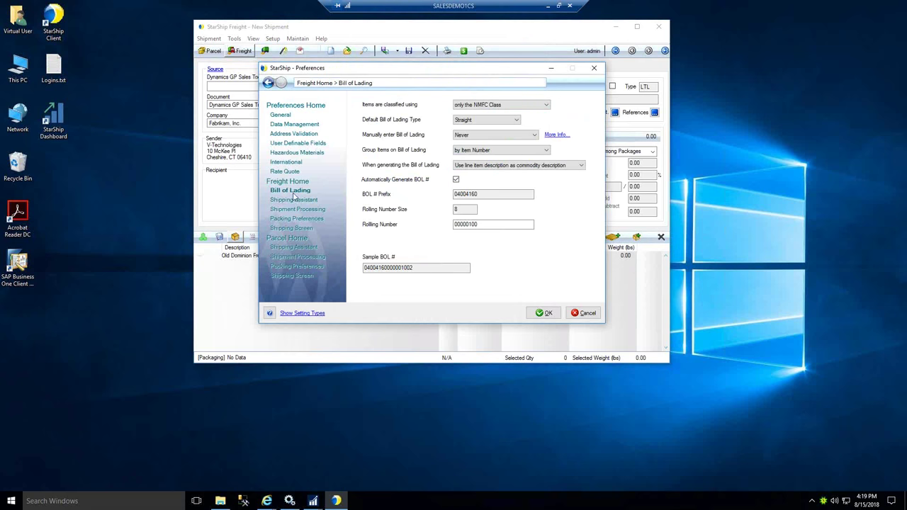
{"action": "left_click", "coordinate": [547, 105]}
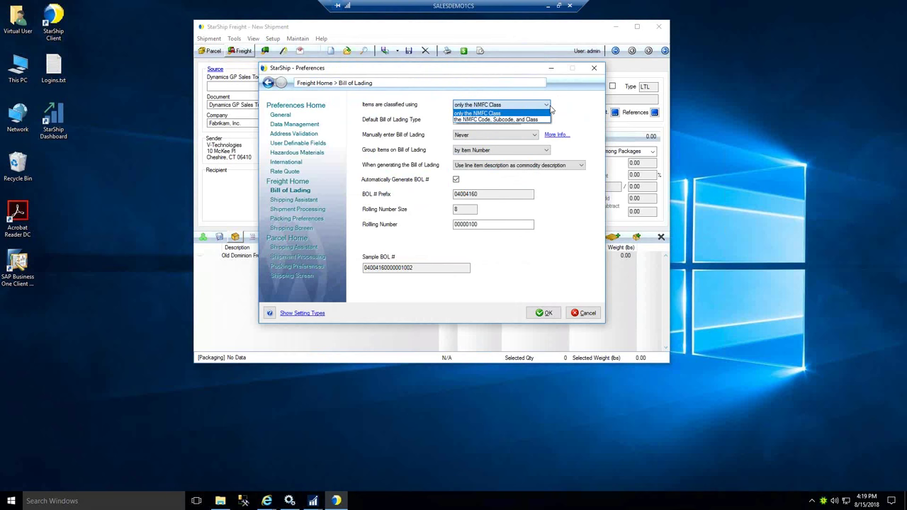
{"action": "left_click", "coordinate": [551, 108]}
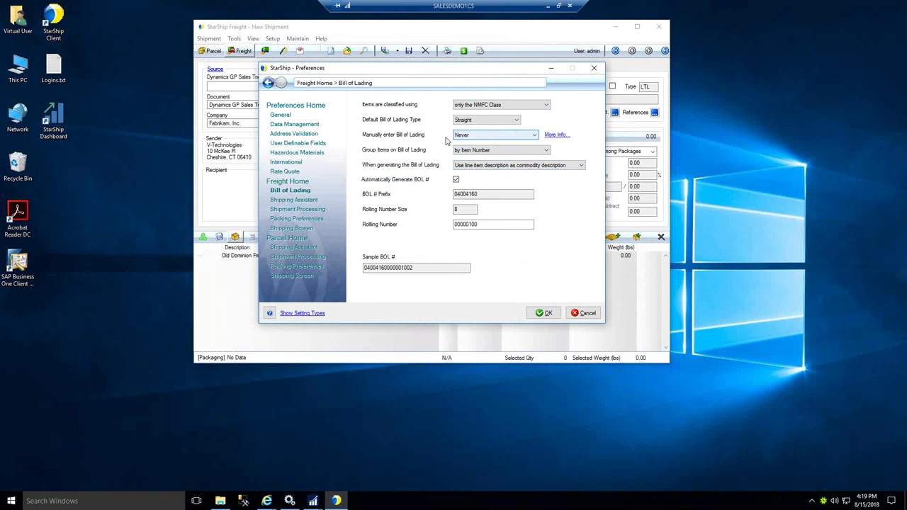
{"action": "left_click", "coordinate": [547, 151]}
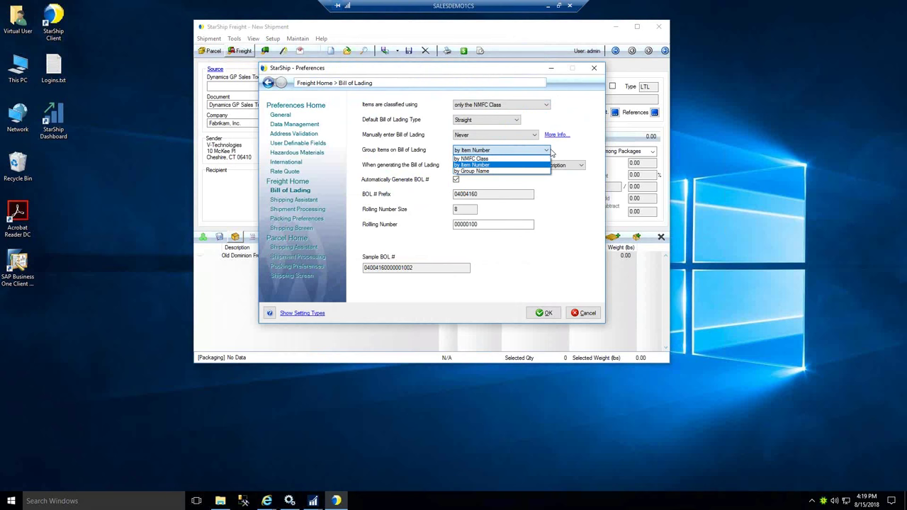
{"action": "left_click", "coordinate": [565, 152]}
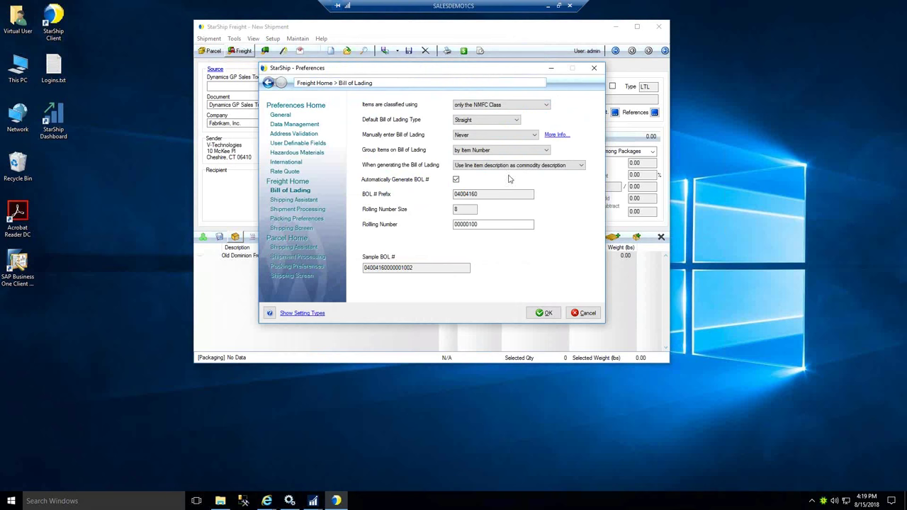
{"action": "left_click", "coordinate": [581, 166]}
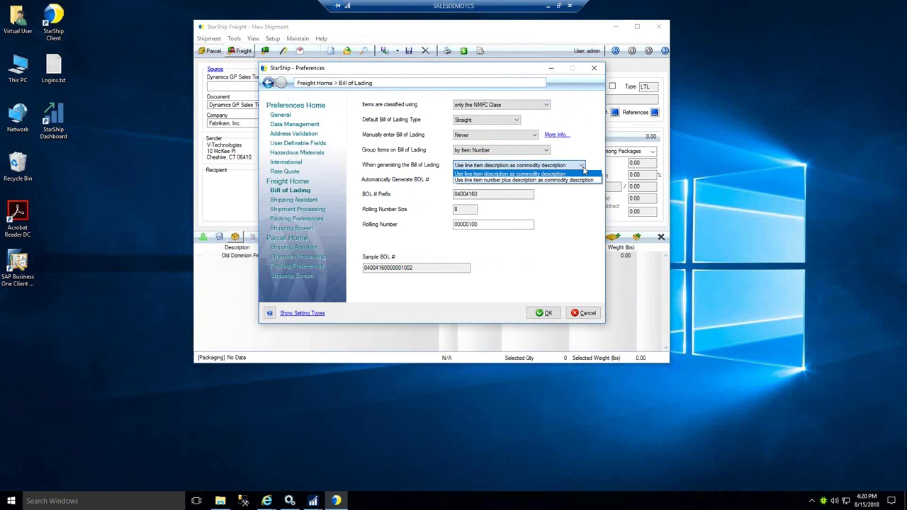
{"action": "left_click", "coordinate": [601, 156]}
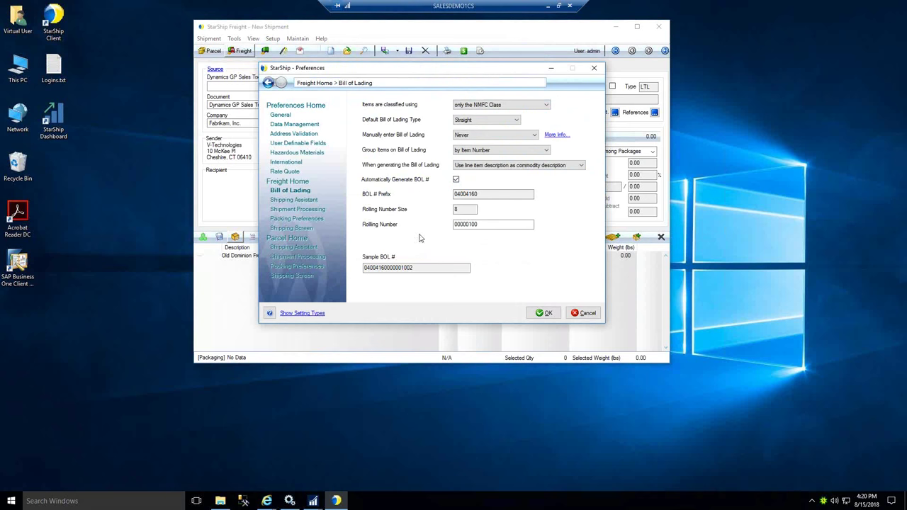
Step: Review the freight preferences for Shipping Assistant, Shipment Processing and Packing Preferences
{"action": "left_click", "coordinate": [285, 201]}
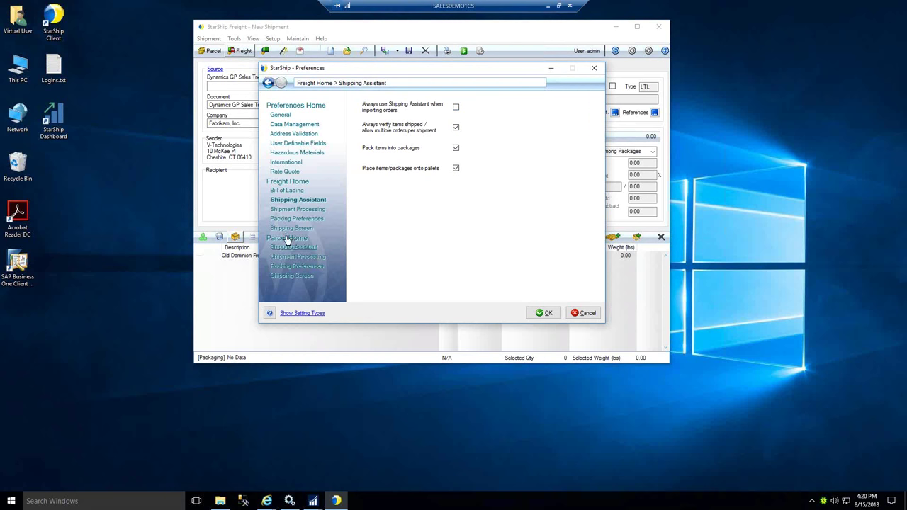
{"action": "left_click", "coordinate": [296, 209]}
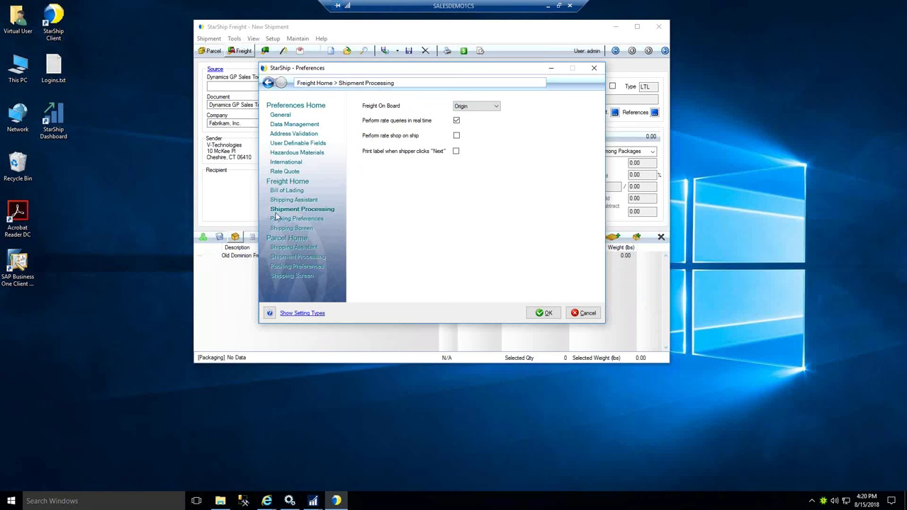
{"action": "left_click", "coordinate": [283, 219]}
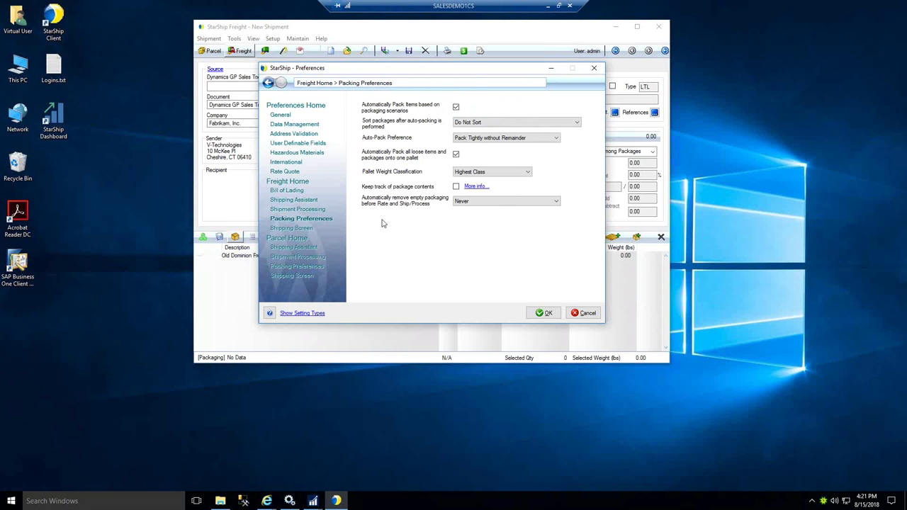
Step: Review the default tree view and item text choices in the freight Shipping Screen preferences, and close the preferences without saving
{"action": "left_click", "coordinate": [297, 228]}
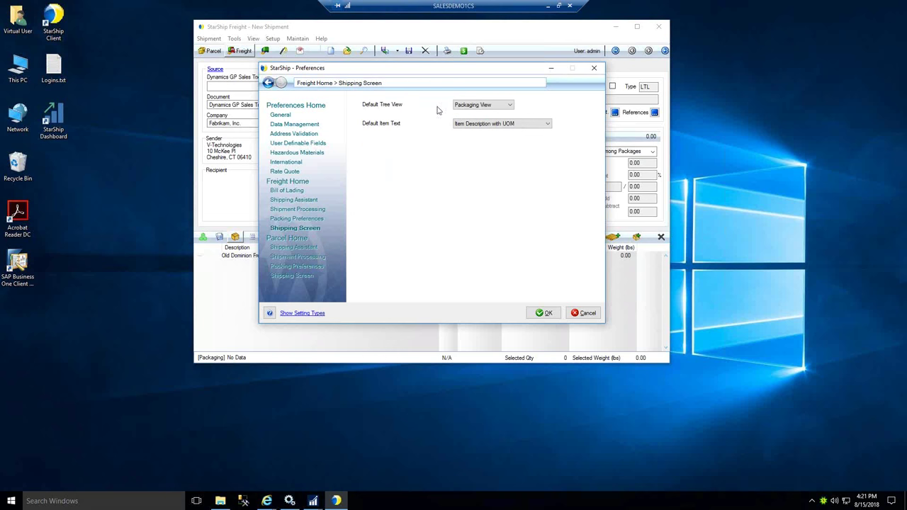
{"action": "left_click", "coordinate": [511, 105]}
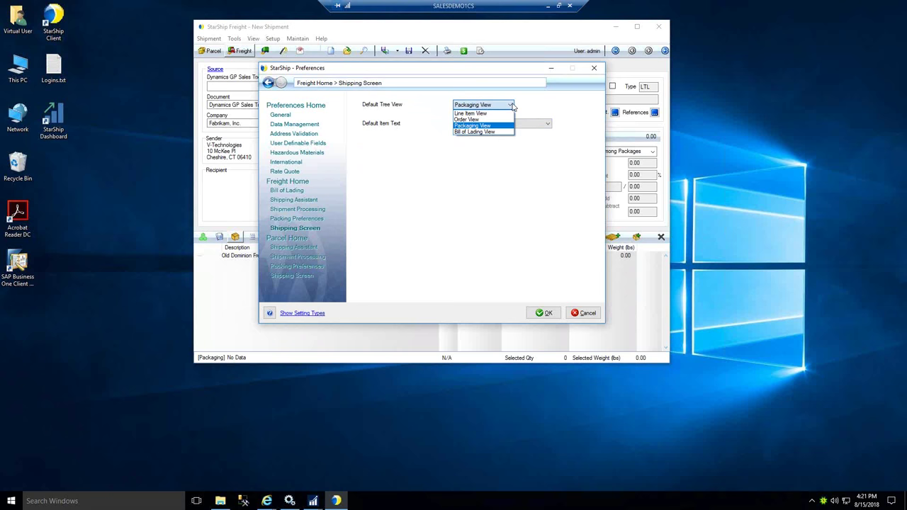
{"action": "left_click", "coordinate": [513, 106]}
{"action": "left_click", "coordinate": [547, 126]}
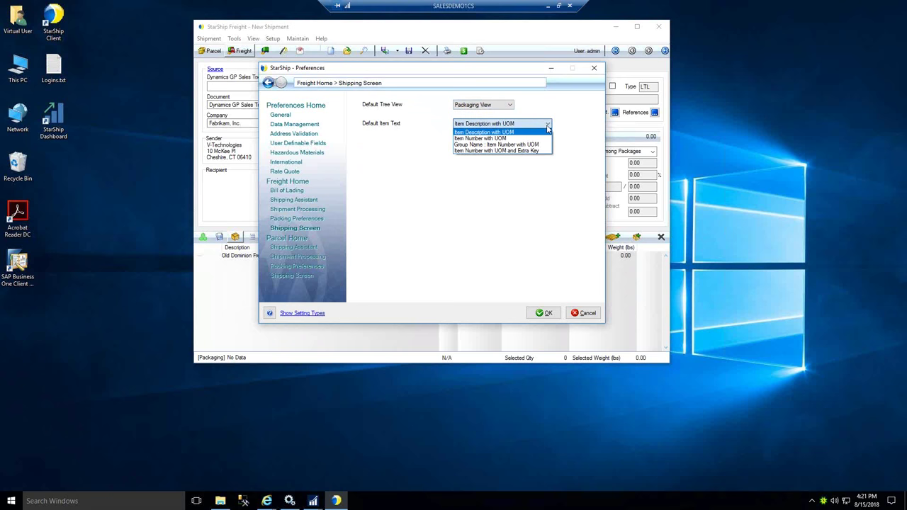
{"action": "left_click", "coordinate": [547, 127]}
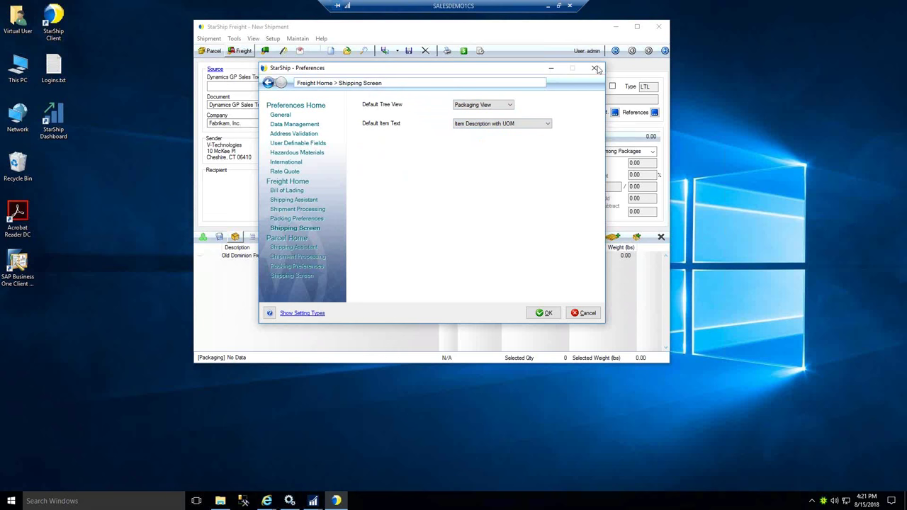
{"action": "left_click", "coordinate": [602, 69]}
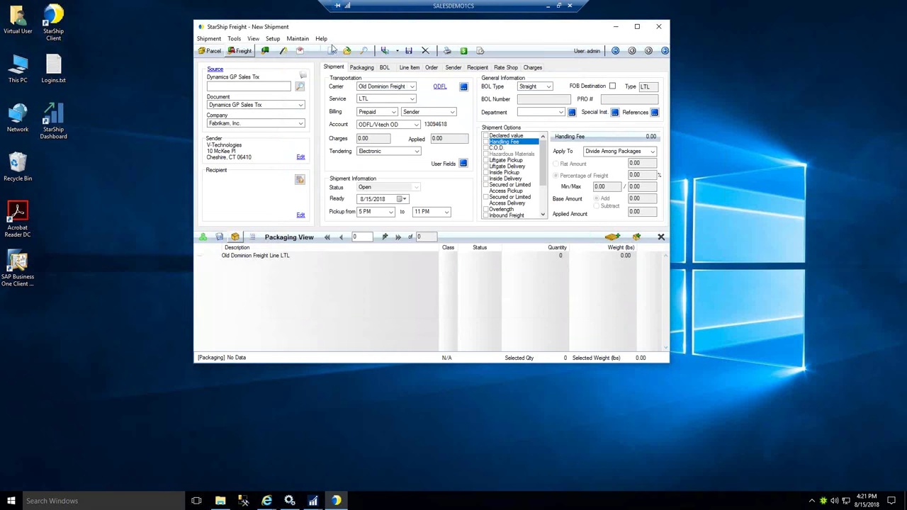
Step: Open the Microsoft Dynamics GP 10 - 2018 interface customization for the Sales Trx document and view the Recipient field mappings
{"action": "left_click", "coordinate": [272, 39]}
{"action": "mouse_move", "coordinate": [256, 93]}
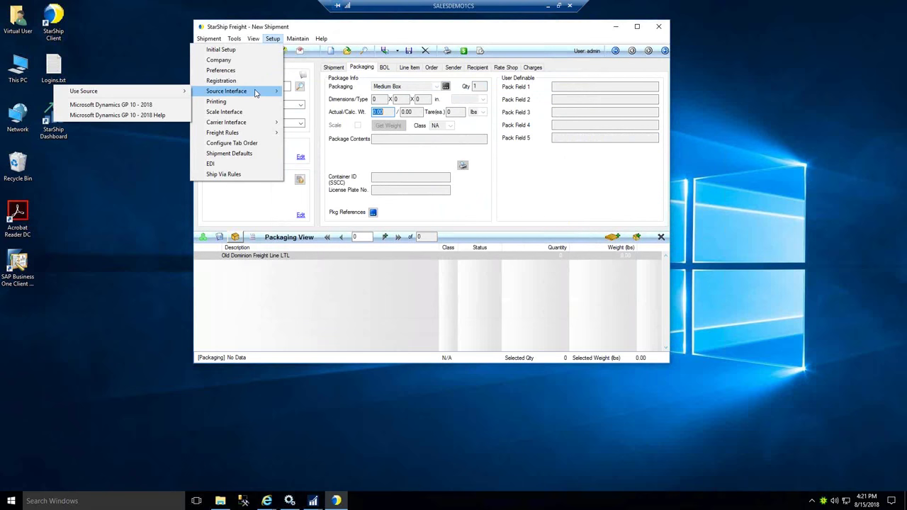
{"action": "left_click", "coordinate": [172, 107]}
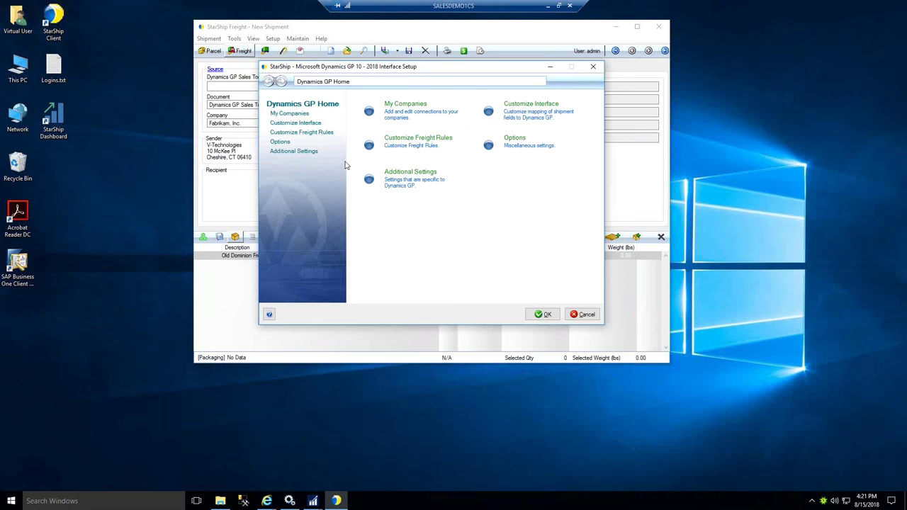
{"action": "left_click", "coordinate": [274, 124]}
{"action": "left_click", "coordinate": [396, 131]}
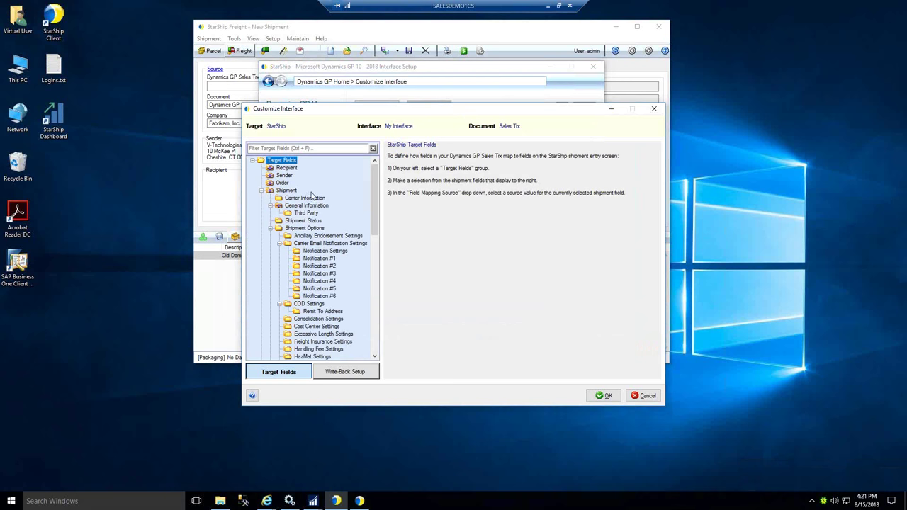
{"action": "left_click", "coordinate": [287, 168]}
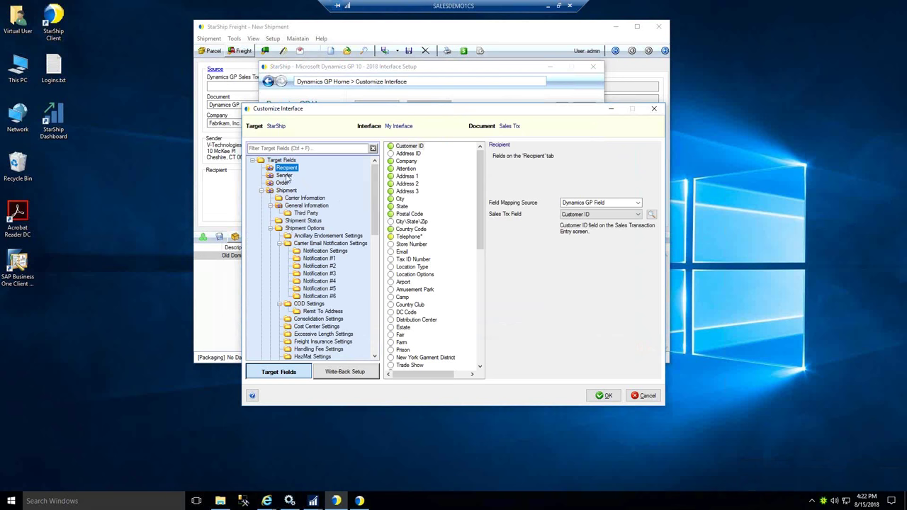
Step: Set the mapping source of the Lift Gate Delivery shipment option to Dynamics GP Field and browse the Sales Trx fields offered
{"action": "left_click", "coordinate": [289, 230]}
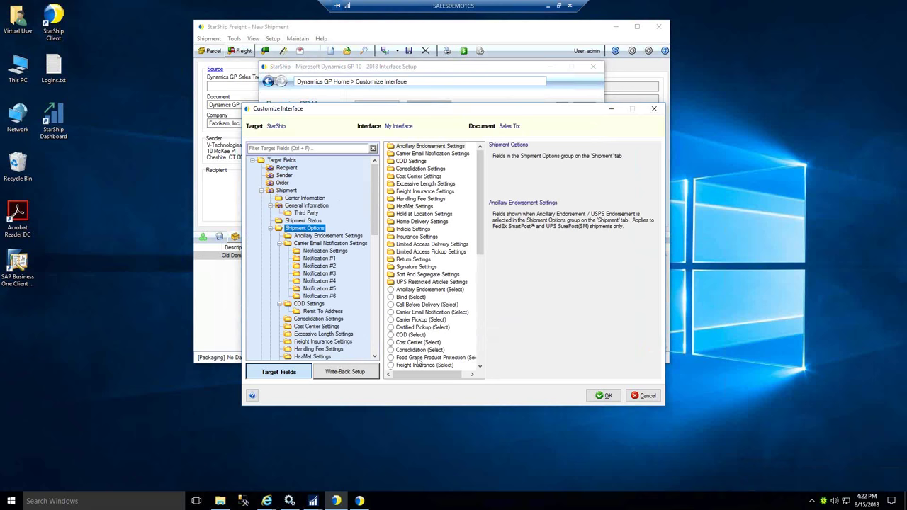
{"action": "left_click_drag", "start_coordinate": [482, 251], "coordinate": [479, 354]}
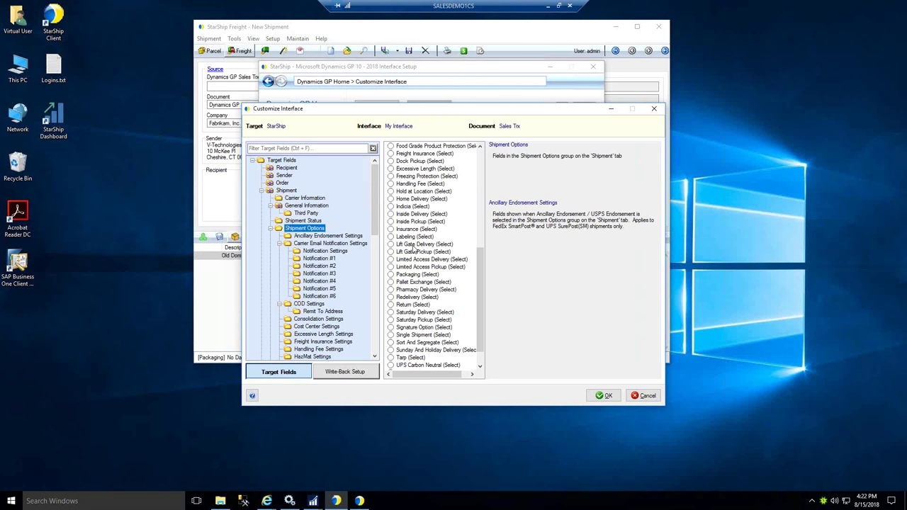
{"action": "left_click", "coordinate": [414, 245]}
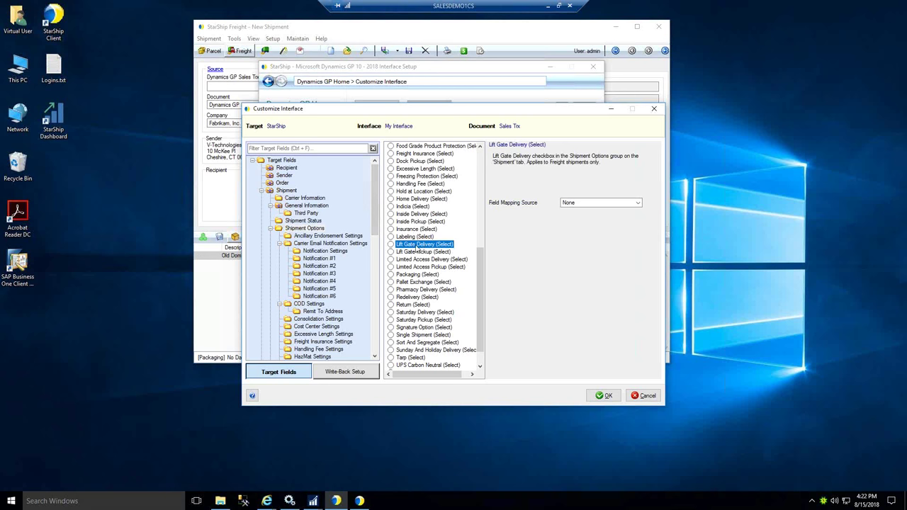
{"action": "left_click", "coordinate": [638, 204]}
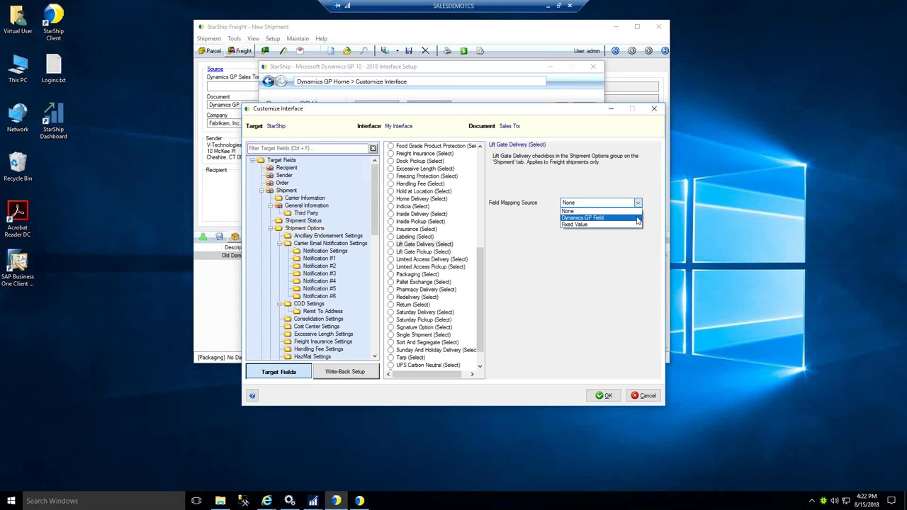
{"action": "left_click", "coordinate": [639, 217]}
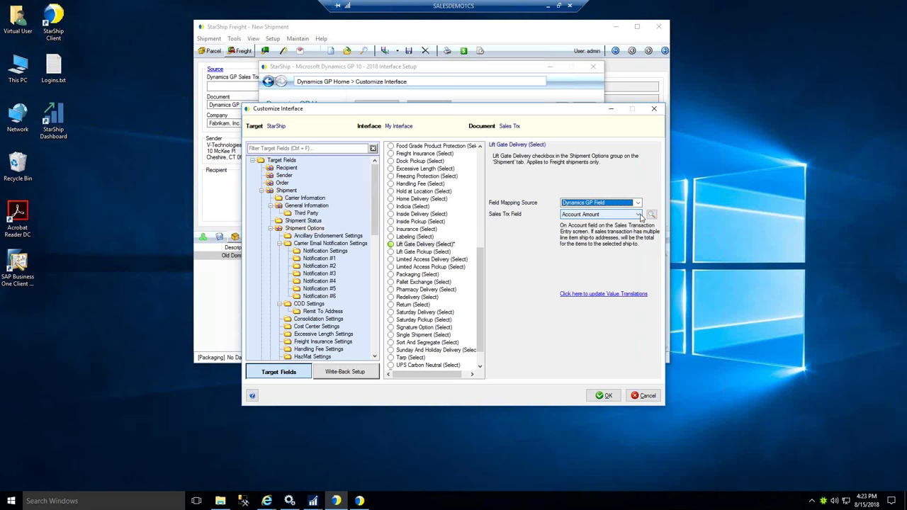
{"action": "left_click", "coordinate": [639, 215]}
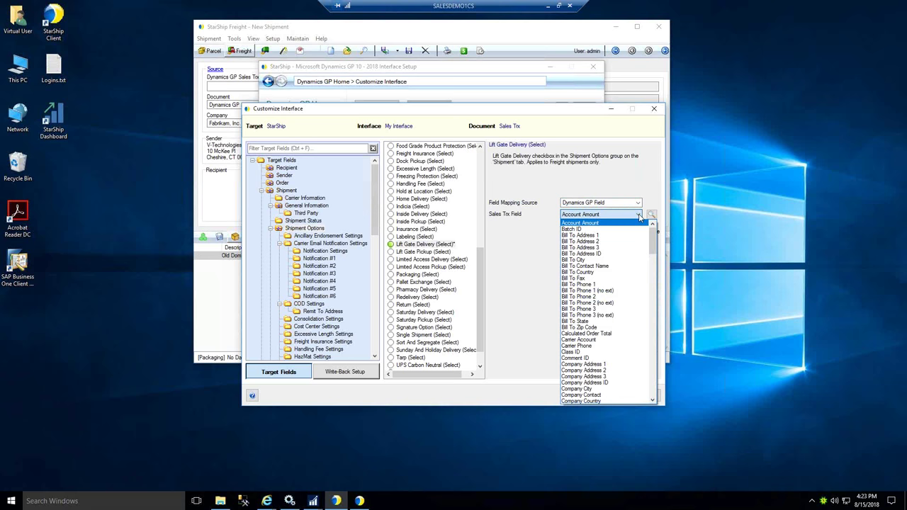
{"action": "left_click_drag", "start_coordinate": [655, 237], "coordinate": [657, 268]}
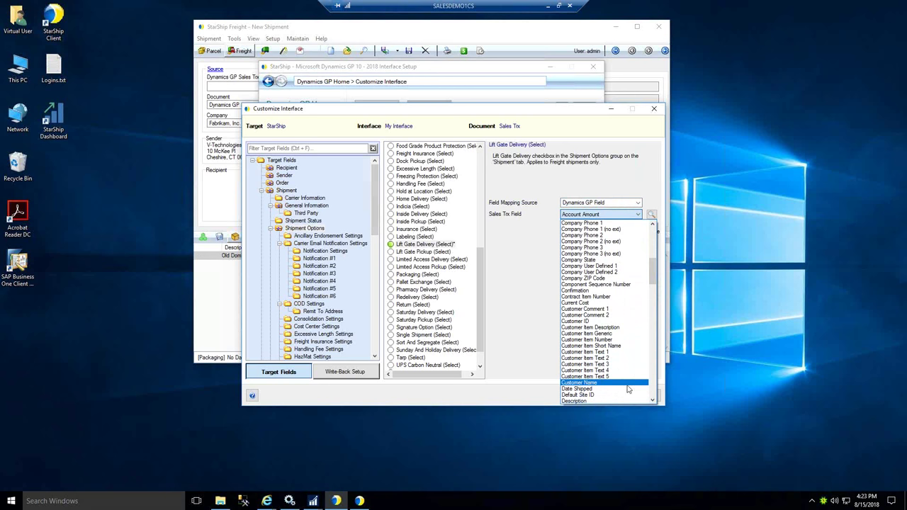
{"action": "scroll", "coordinate": [607, 310], "scroll_direction": "down", "scroll_amount": 10}
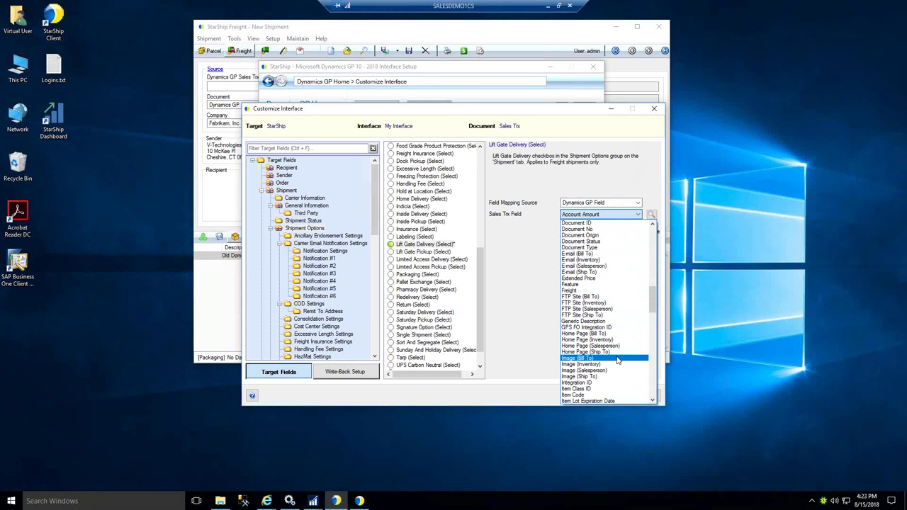
{"action": "left_click", "coordinate": [647, 183]}
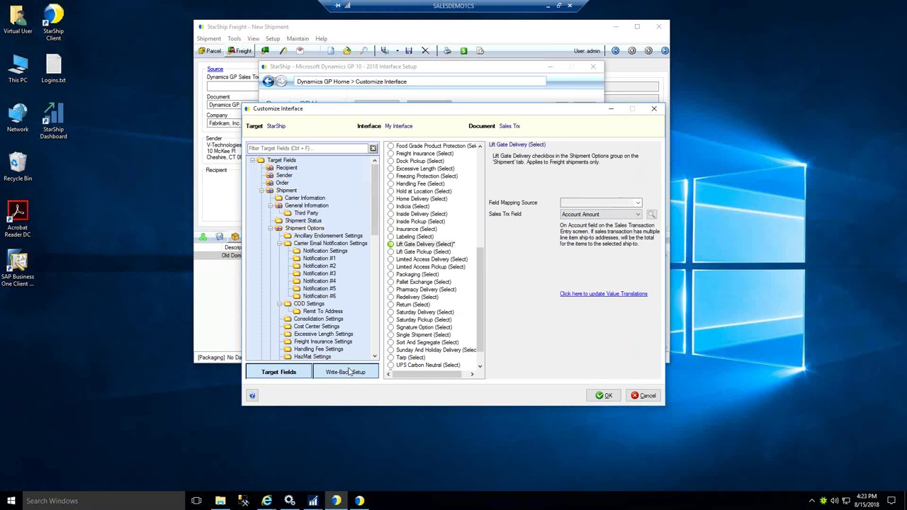
Step: Review the write-back notes settings for freight and parcel shipments, including the full list of freight note tags and fields
{"action": "left_click", "coordinate": [348, 372]}
{"action": "left_click", "coordinate": [314, 184]}
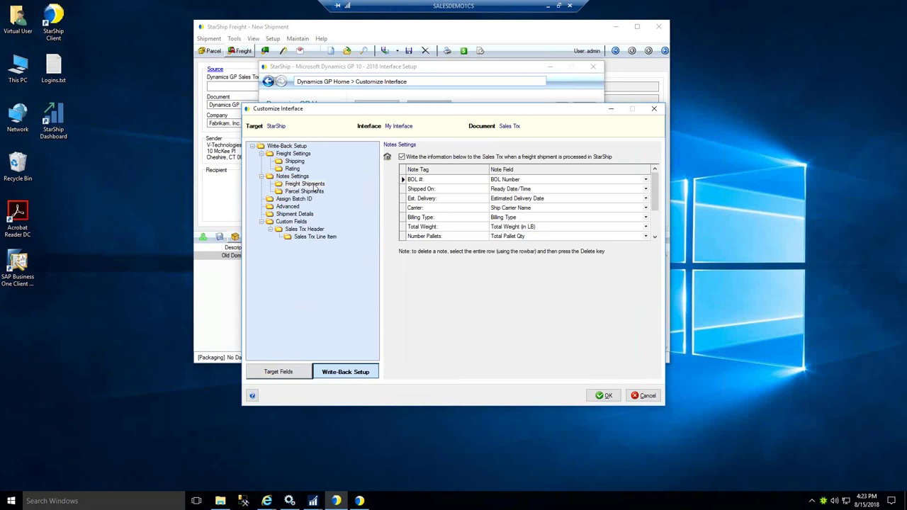
{"action": "left_click", "coordinate": [299, 193]}
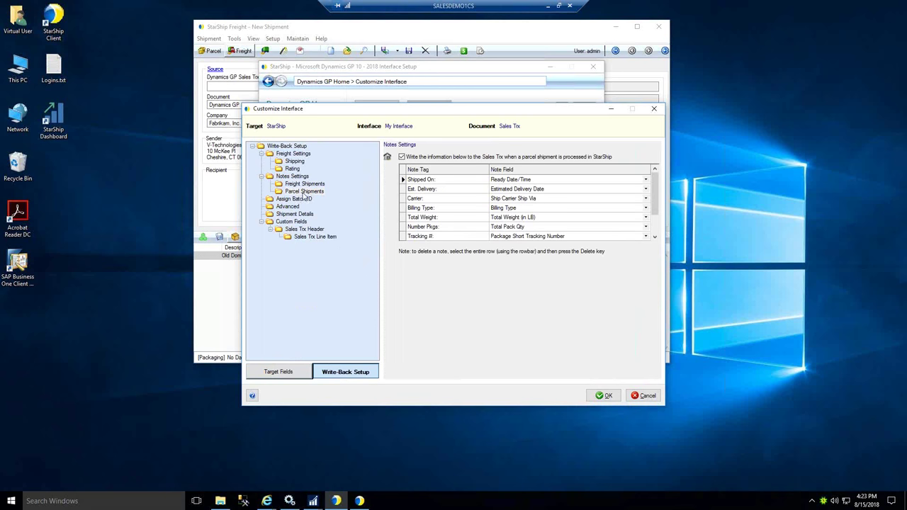
{"action": "left_click", "coordinate": [312, 186]}
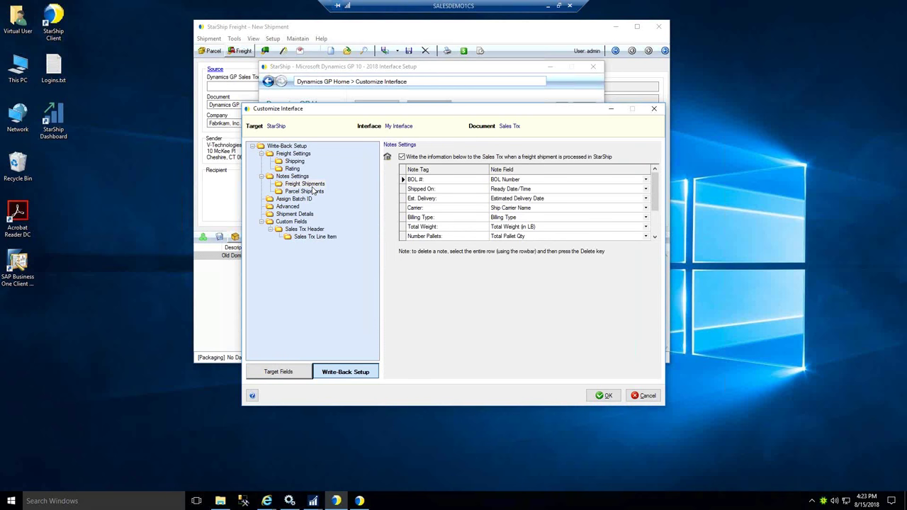
{"action": "left_click", "coordinate": [301, 186]}
{"action": "left_click", "coordinate": [655, 240]}
{"action": "left_click", "coordinate": [655, 240]}
{"action": "left_click", "coordinate": [655, 239]}
{"action": "left_click", "coordinate": [654, 239]}
{"action": "left_click", "coordinate": [655, 240]}
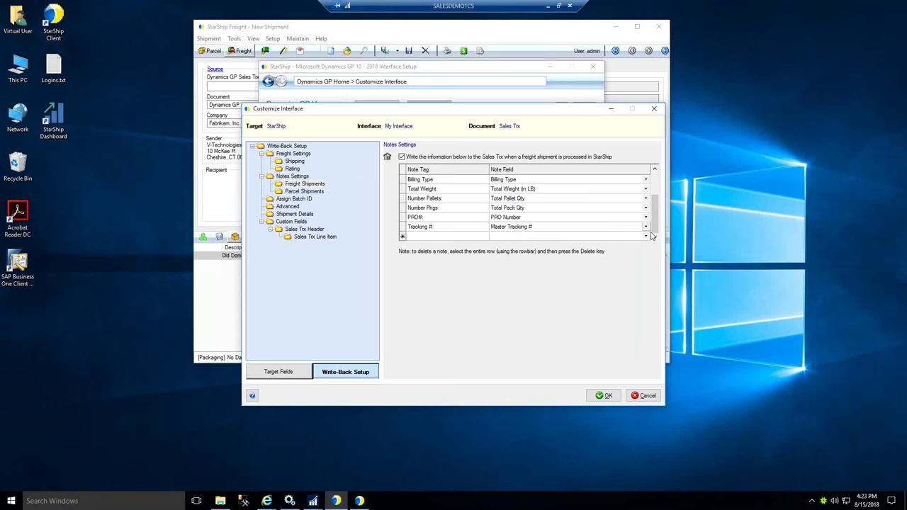
Step: Browse note fields for an extra freight note row, try the note tag "Sign", and close the interface setup without saving
{"action": "left_click", "coordinate": [647, 236]}
{"action": "left_click_drag", "start_coordinate": [655, 257], "coordinate": [656, 269]}
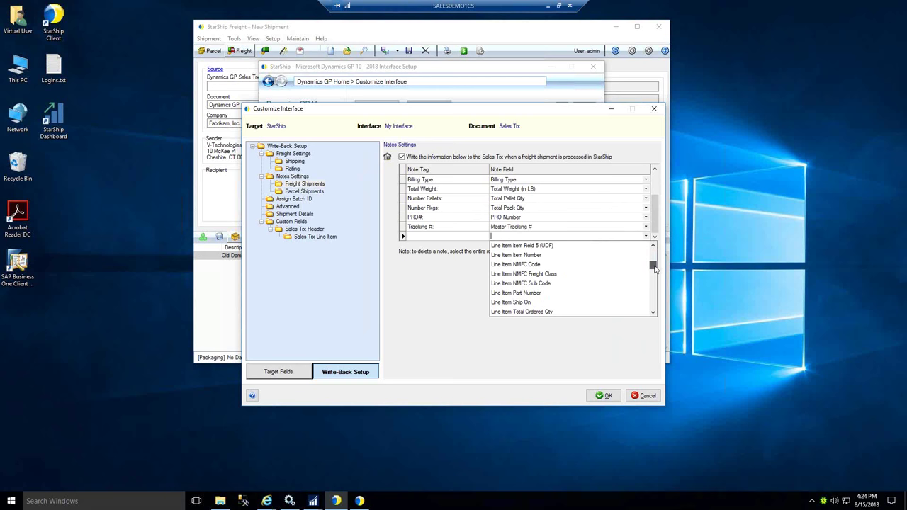
{"action": "left_click", "coordinate": [409, 305]}
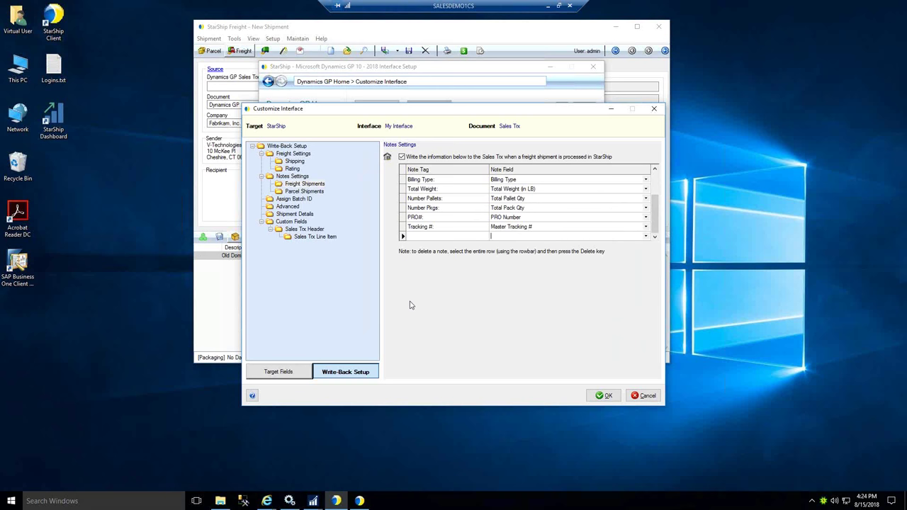
{"action": "left_click", "coordinate": [438, 227]}
{"action": "left_click", "coordinate": [402, 226]}
{"action": "left_click", "coordinate": [432, 227]}
{"action": "type", "text": "Sign"}
{"action": "left_click", "coordinate": [655, 112]}
{"action": "left_click", "coordinate": [436, 283]}
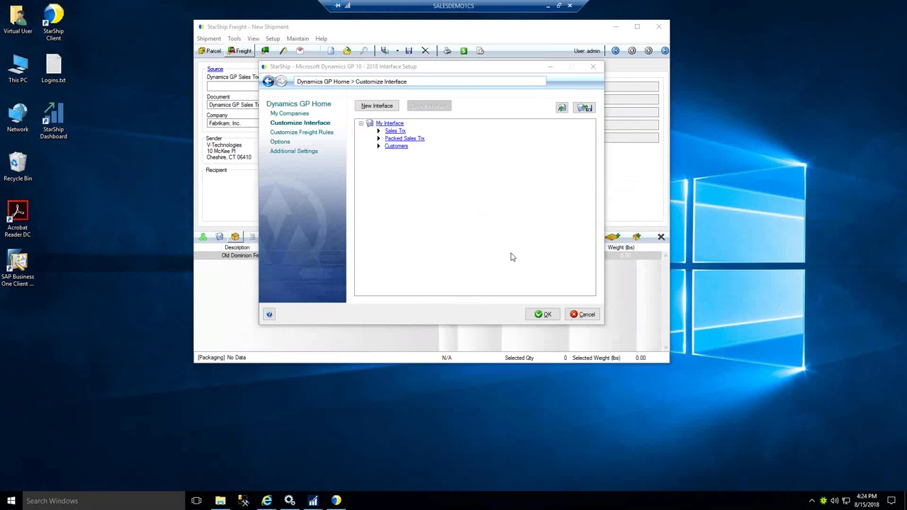
{"action": "left_click", "coordinate": [580, 317]}
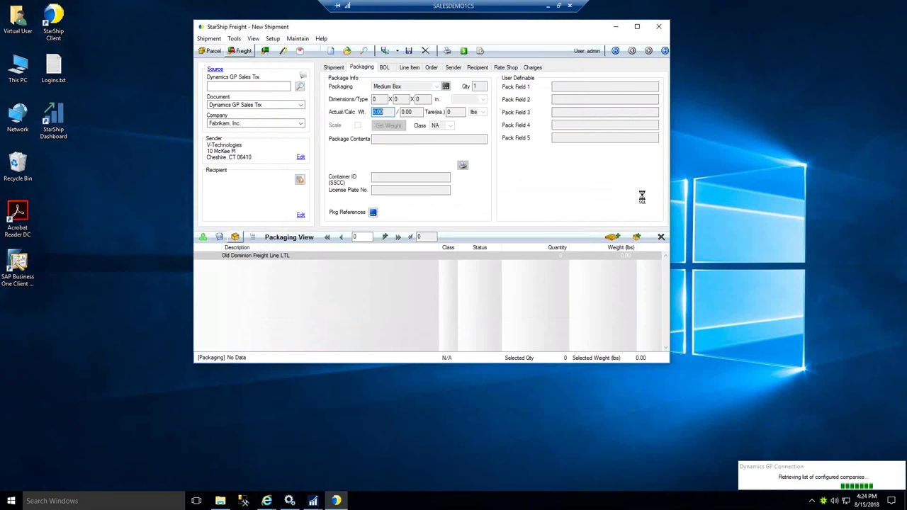
Step: Load the Dynamics GP sales order by its document number and switch the shipment to freight
{"action": "left_click", "coordinate": [333, 67]}
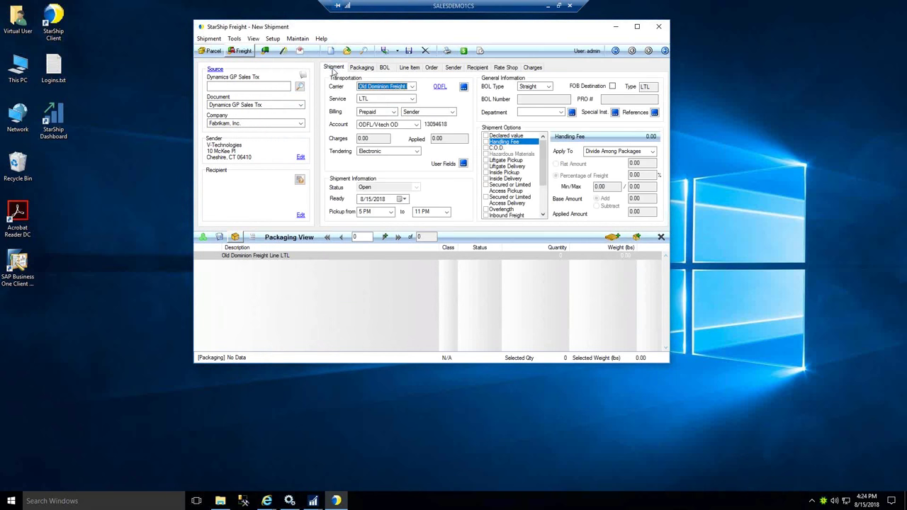
{"action": "left_click", "coordinate": [256, 86]}
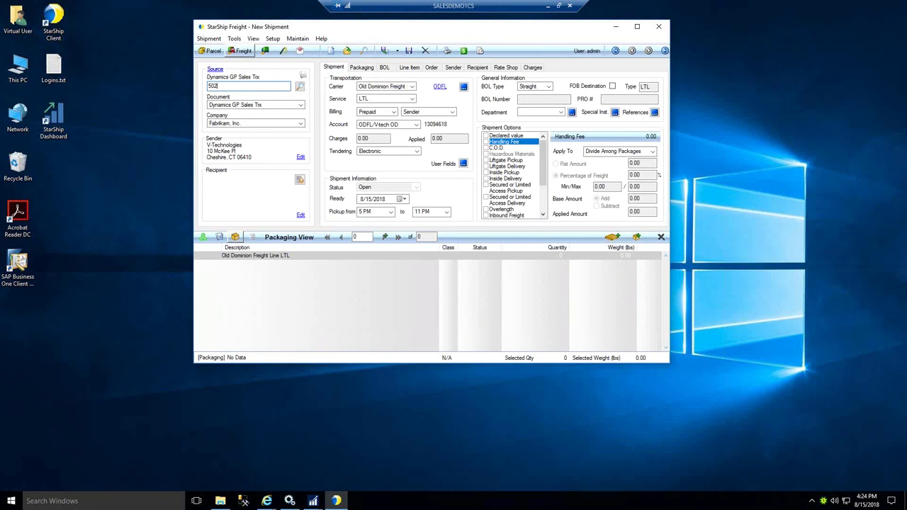
{"action": "key", "text": "Return"}
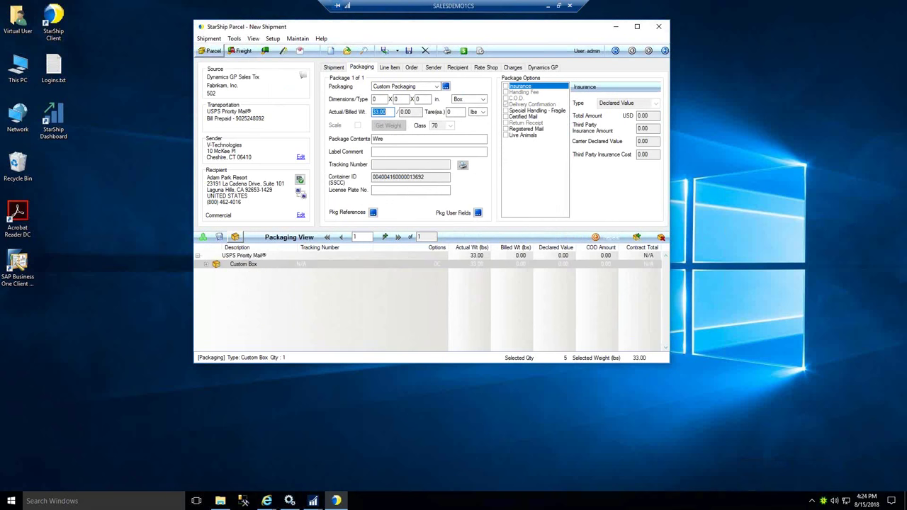
{"action": "left_click", "coordinate": [243, 51]}
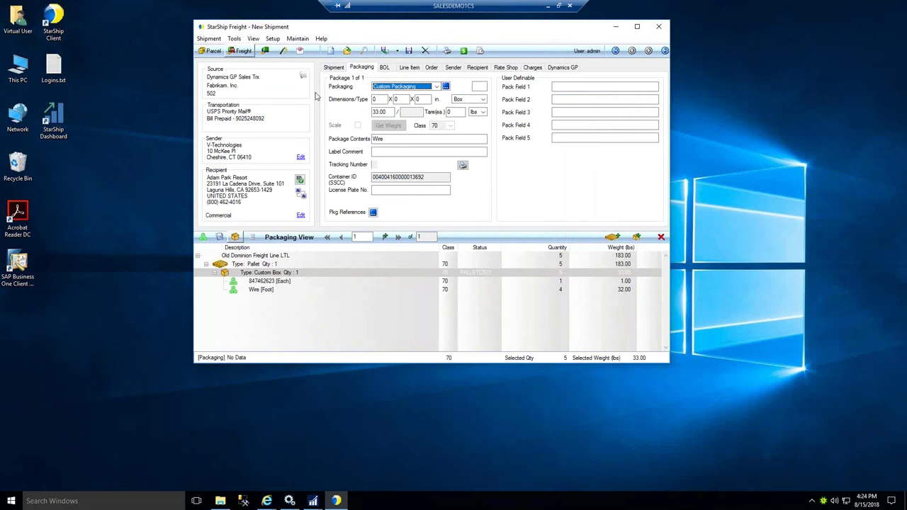
Step: Set the freight shipment's carrier to ABC Trucking CO and check the account choices for it
{"action": "left_click", "coordinate": [333, 68]}
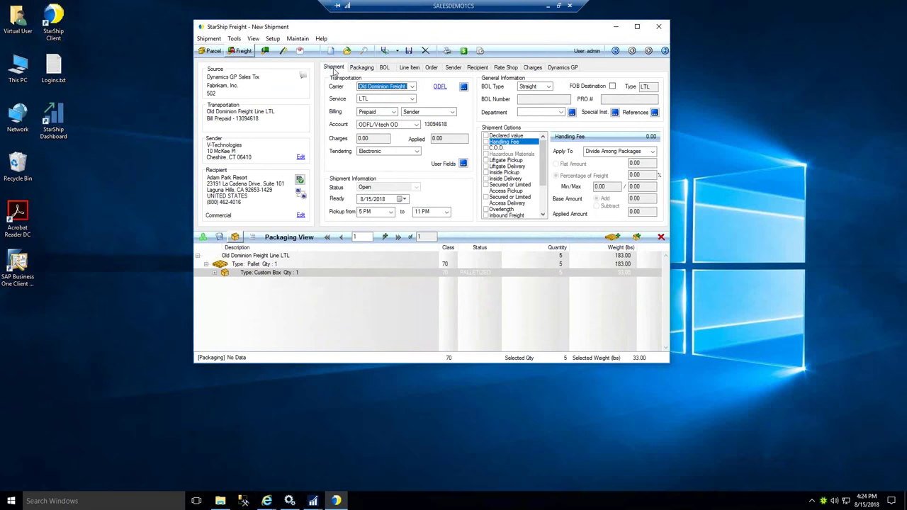
{"action": "left_click", "coordinate": [412, 86]}
{"action": "scroll", "coordinate": [411, 164], "scroll_direction": "up", "scroll_amount": 9}
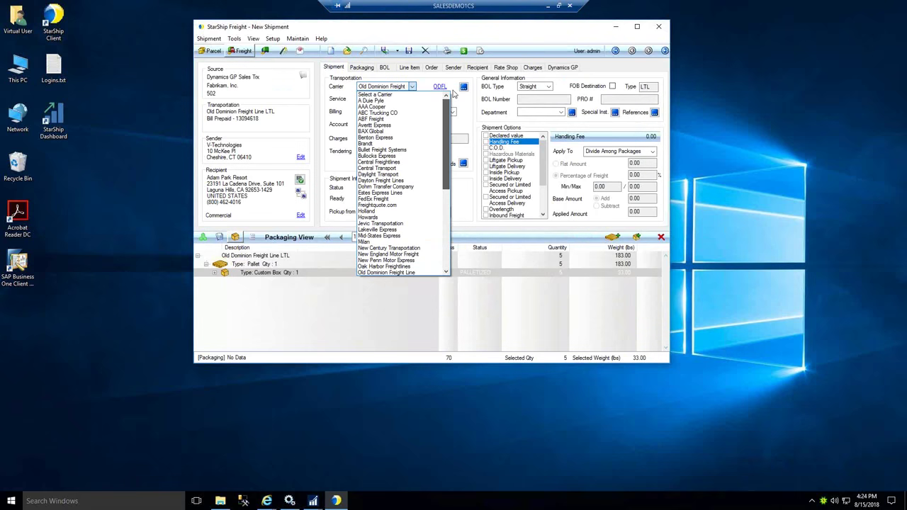
{"action": "left_click", "coordinate": [425, 112]}
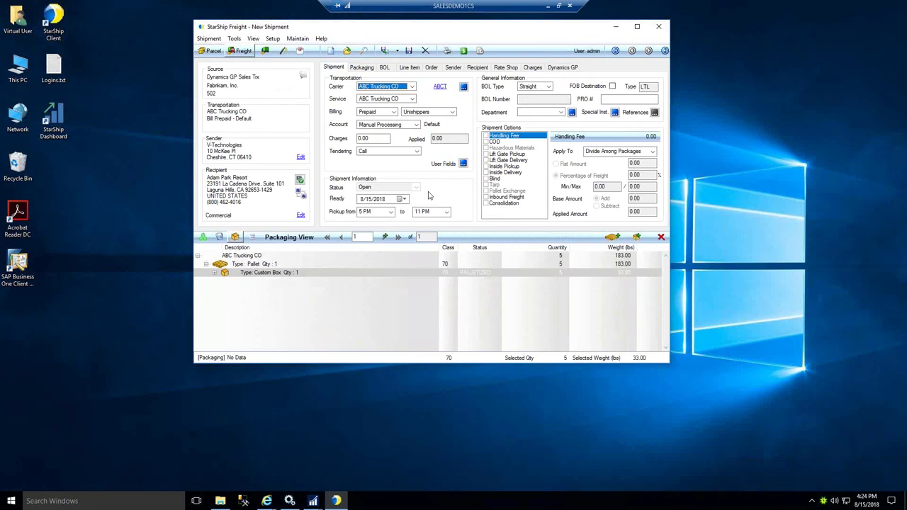
{"action": "left_click", "coordinate": [416, 125]}
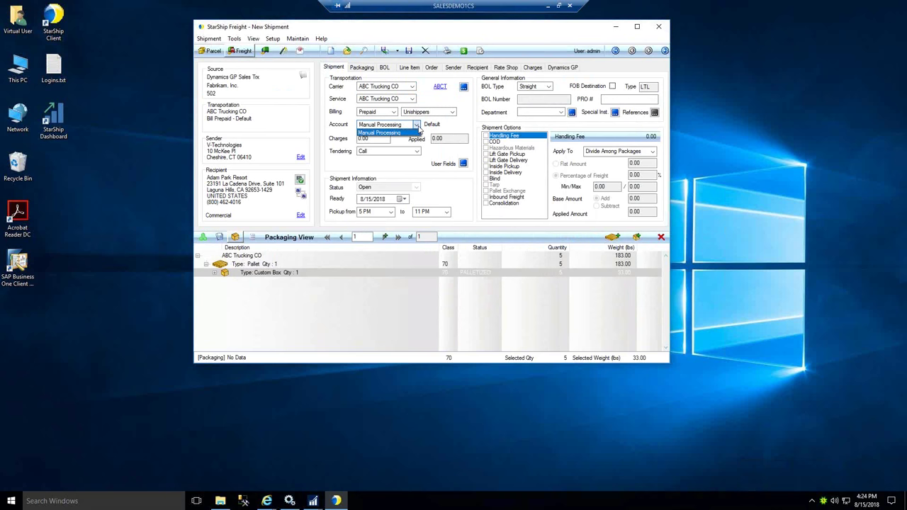
{"action": "left_click", "coordinate": [418, 127]}
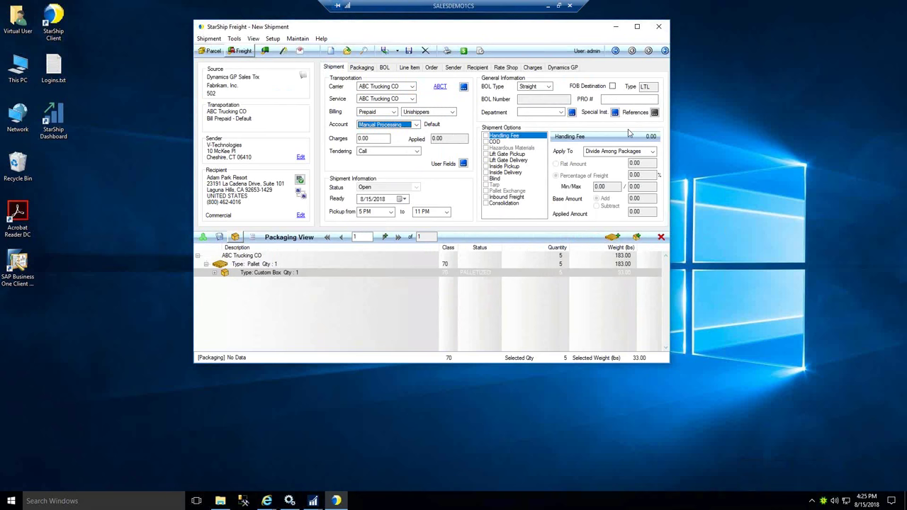
Step: Enter the carrier's PRO number for the shipment and set the freight charges to 135
{"action": "left_click", "coordinate": [624, 99]}
{"action": "type", "text": "63165151"}
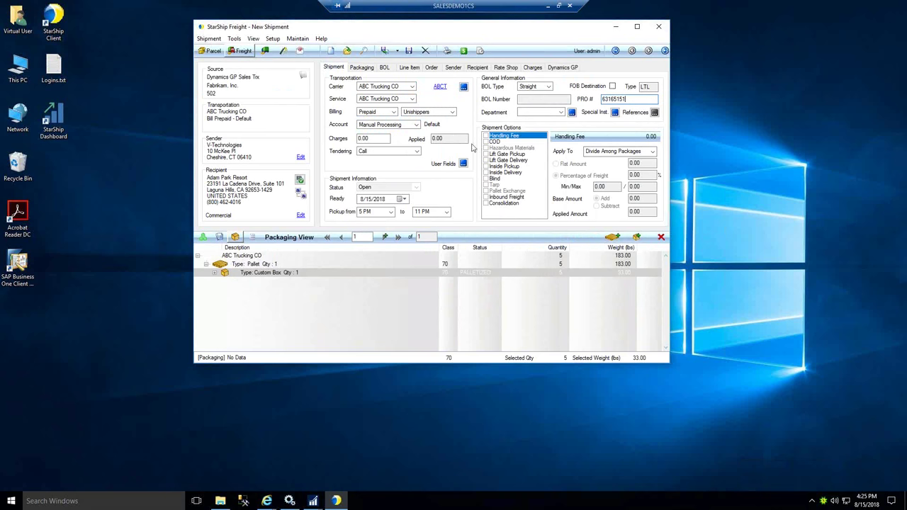
{"action": "left_click", "coordinate": [365, 138]}
{"action": "type", "text": "135"}
{"action": "key", "text": "Tab"}
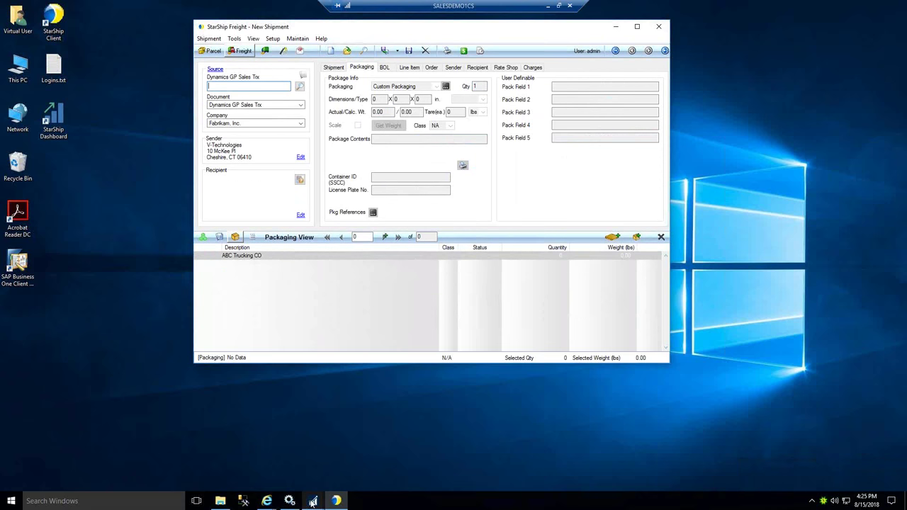
Step: Switch to Sales Transaction Entry in Microsoft Dynamics GP and load the shipped order by its document number
{"action": "mouse_move", "coordinate": [313, 501]}
{"action": "left_click", "coordinate": [365, 457]}
{"action": "left_click", "coordinate": [217, 171]}
{"action": "type", "text": "502"}
{"action": "key", "text": "Tab"}
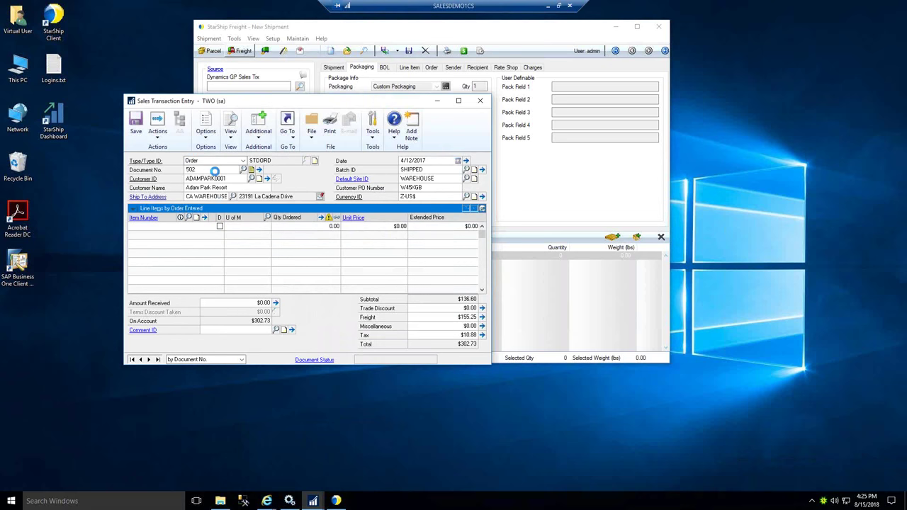
Step: Read the shipping note written back to the order, close it, and check the order's freight amount
{"action": "left_click", "coordinate": [252, 170]}
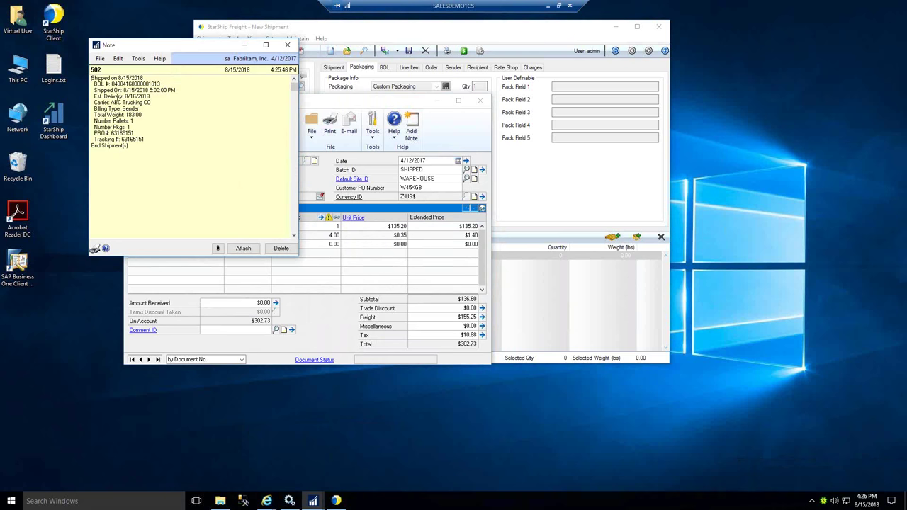
{"action": "left_click", "coordinate": [288, 46]}
{"action": "left_click", "coordinate": [455, 318]}
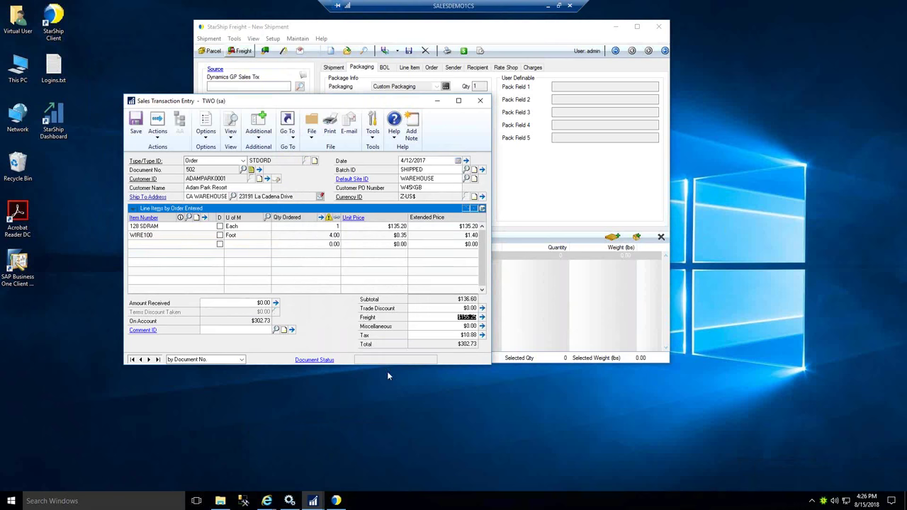
Step: Expand the 128 SDRAM line item, view its ship-to address entry, and collapse the line details again
{"action": "left_click", "coordinate": [457, 226]}
{"action": "left_click", "coordinate": [482, 209]}
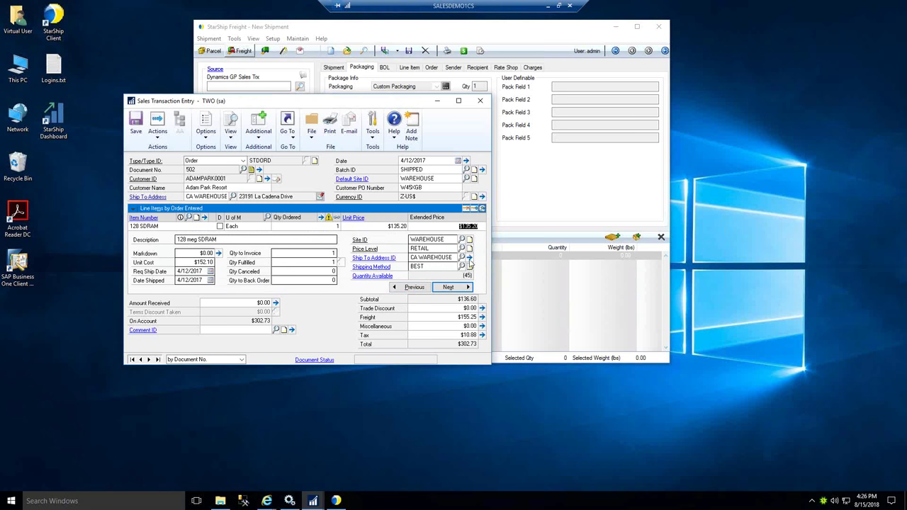
{"action": "left_click", "coordinate": [469, 258]}
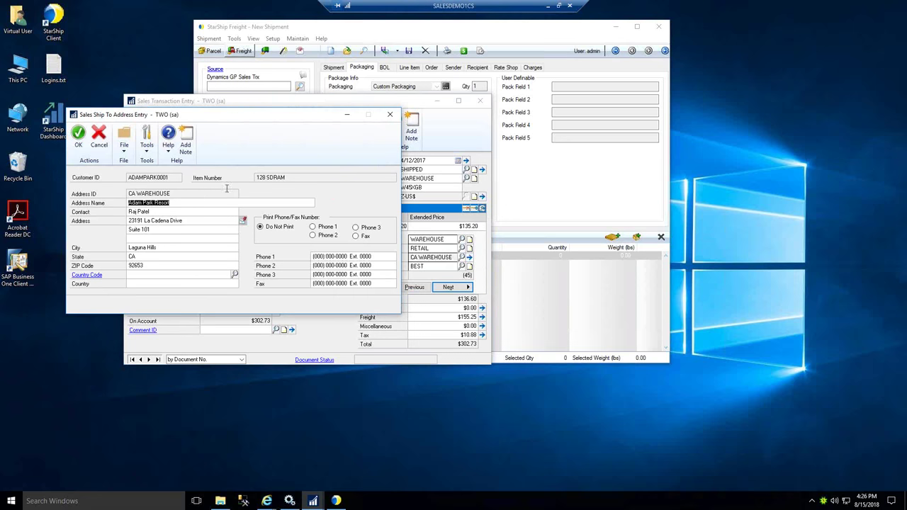
{"action": "left_click", "coordinate": [391, 115]}
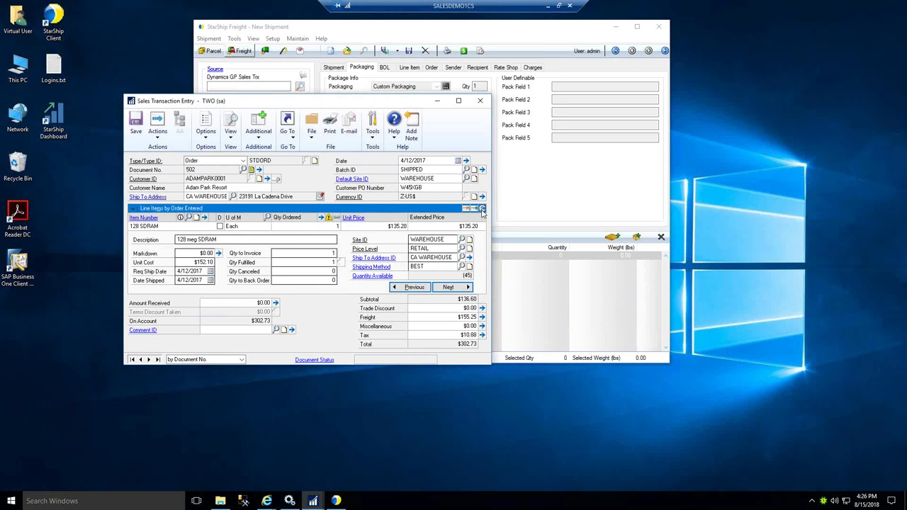
{"action": "left_click", "coordinate": [481, 209]}
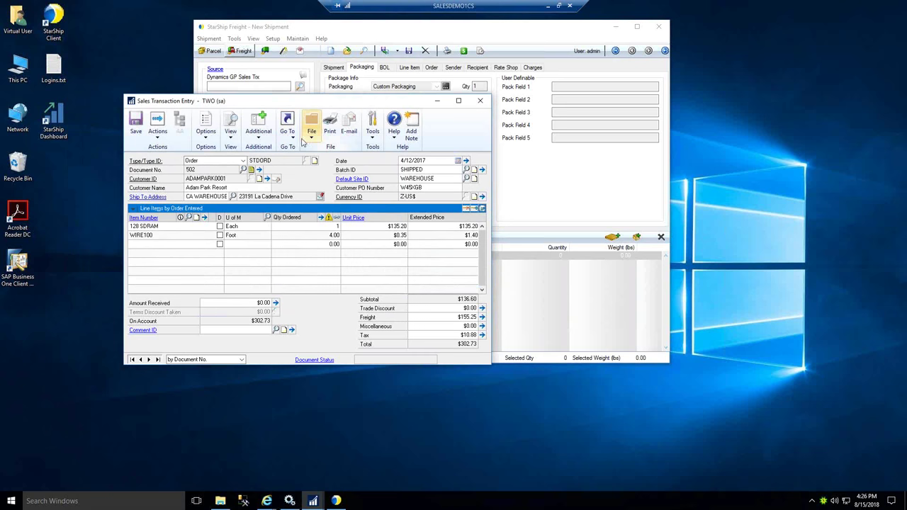
Step: Check the tracking number, priority and confirmation written to the order's user-defined fields, close them, and return to StarShip Freight
{"action": "left_click", "coordinate": [287, 129]}
{"action": "left_click", "coordinate": [305, 159]}
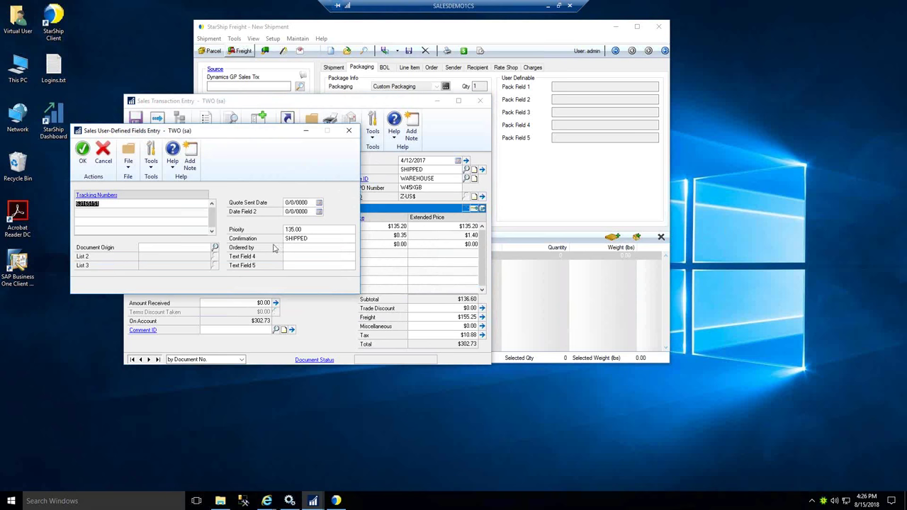
{"action": "left_click", "coordinate": [308, 229]}
{"action": "left_click", "coordinate": [307, 258]}
{"action": "left_click", "coordinate": [350, 133]}
{"action": "left_click", "coordinate": [528, 163]}
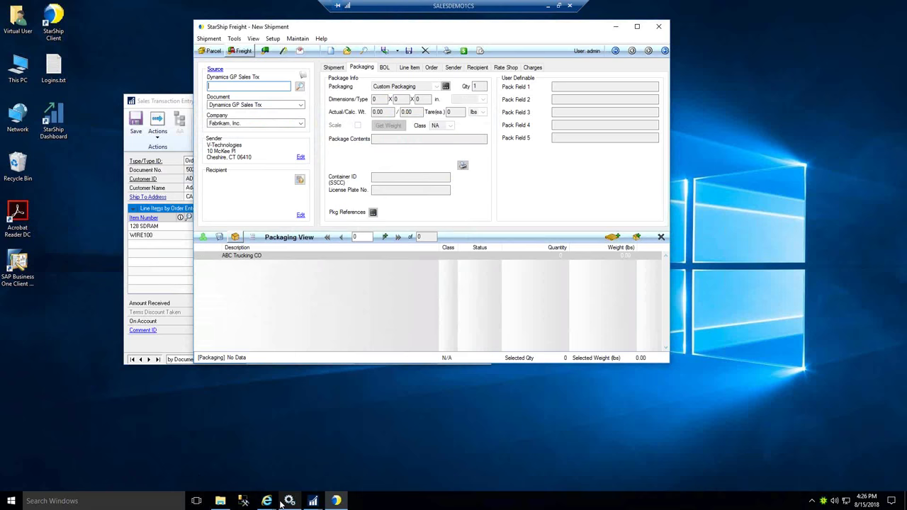
Step: Open the sample documents StarShip Straight BOL.pdf and StarShip VICS BOL.pdf from the Forms folder
{"action": "mouse_move", "coordinate": [281, 504]}
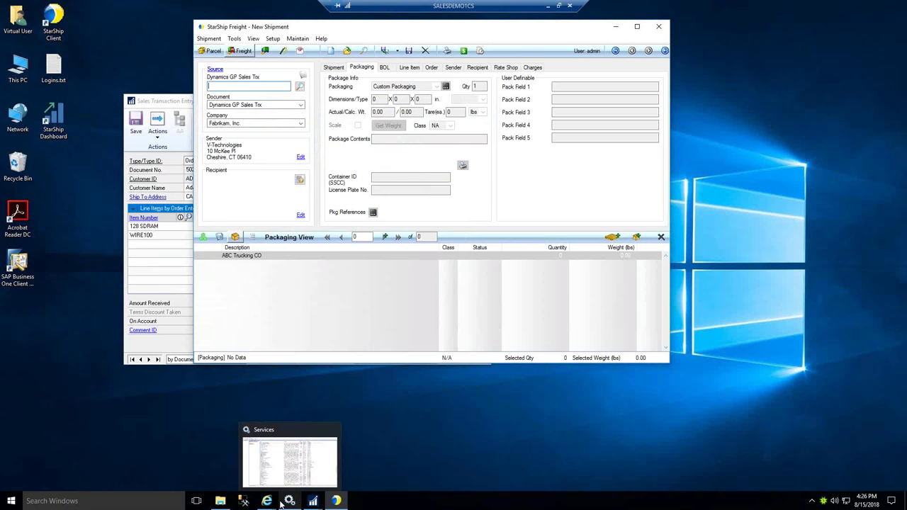
{"action": "left_click", "coordinate": [219, 501]}
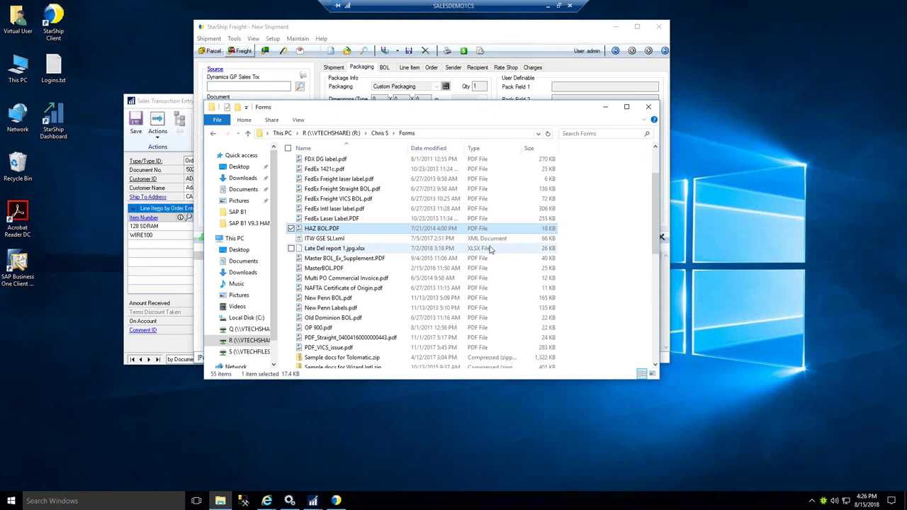
{"action": "scroll", "coordinate": [656, 250], "scroll_direction": "down", "scroll_amount": 7}
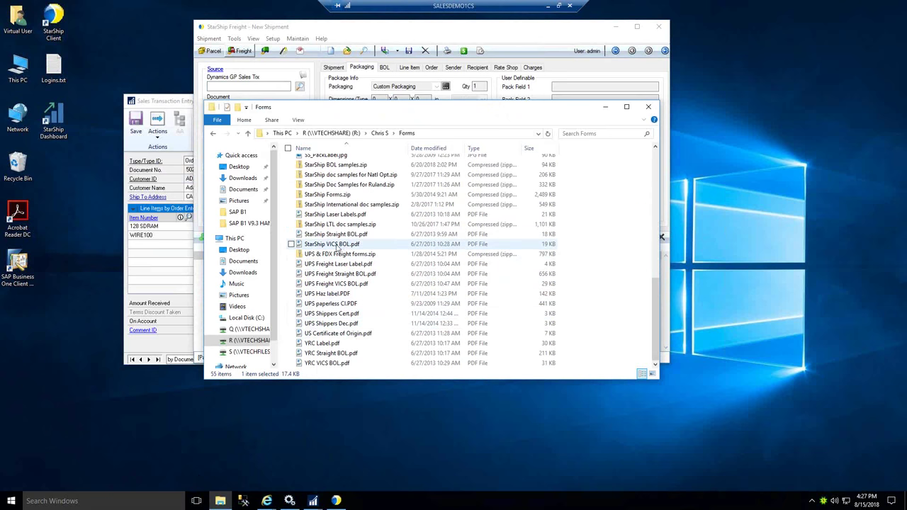
{"action": "double_click", "coordinate": [336, 237]}
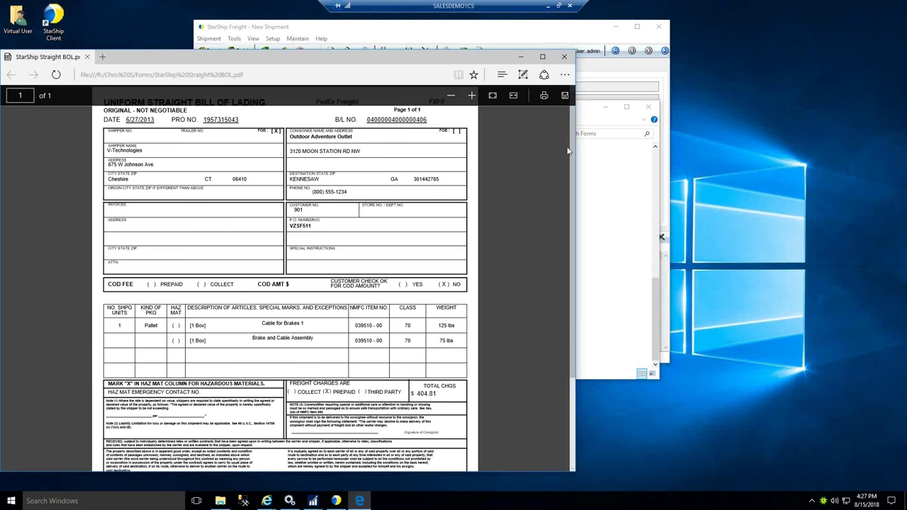
{"action": "left_click", "coordinate": [627, 211]}
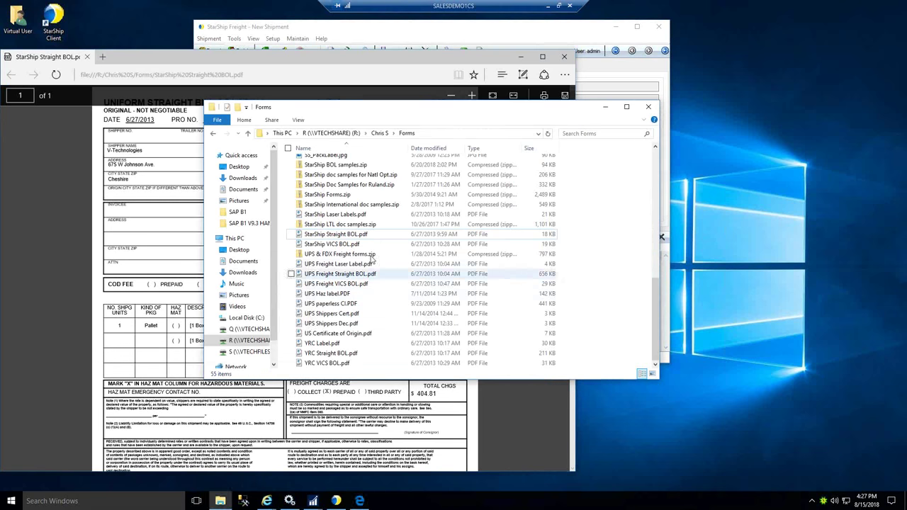
{"action": "double_click", "coordinate": [323, 246]}
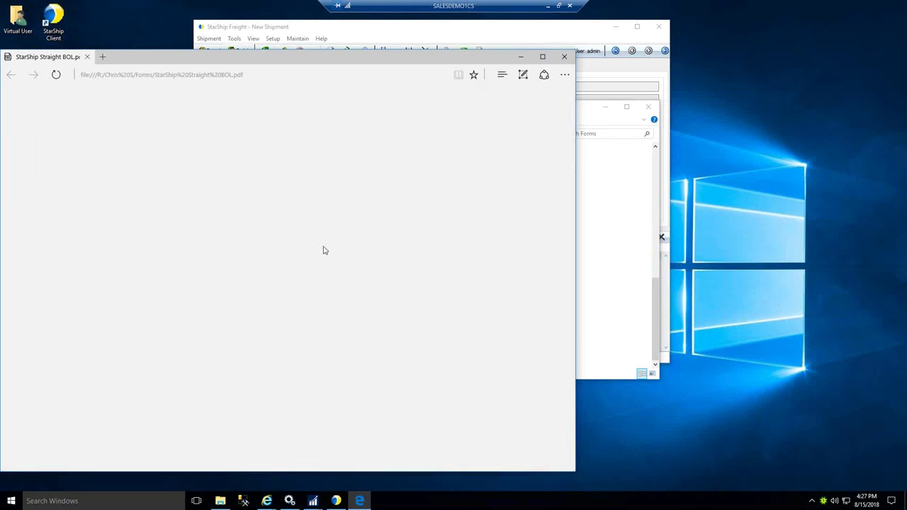
Step: Open Old Dominion BOL.pdf from the Forms folder, examine the carrier's form, and return to the StarShip Straight BOL sample
{"action": "left_click", "coordinate": [613, 74]}
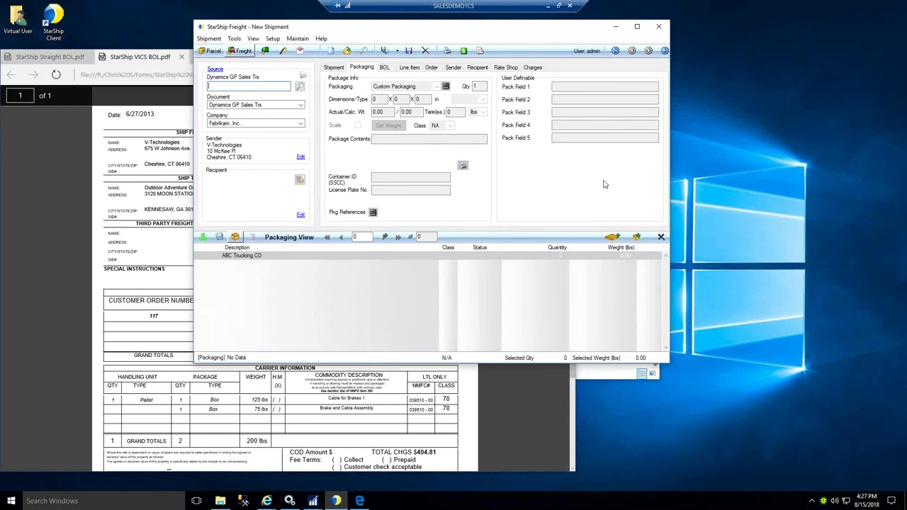
{"action": "left_click", "coordinate": [625, 373]}
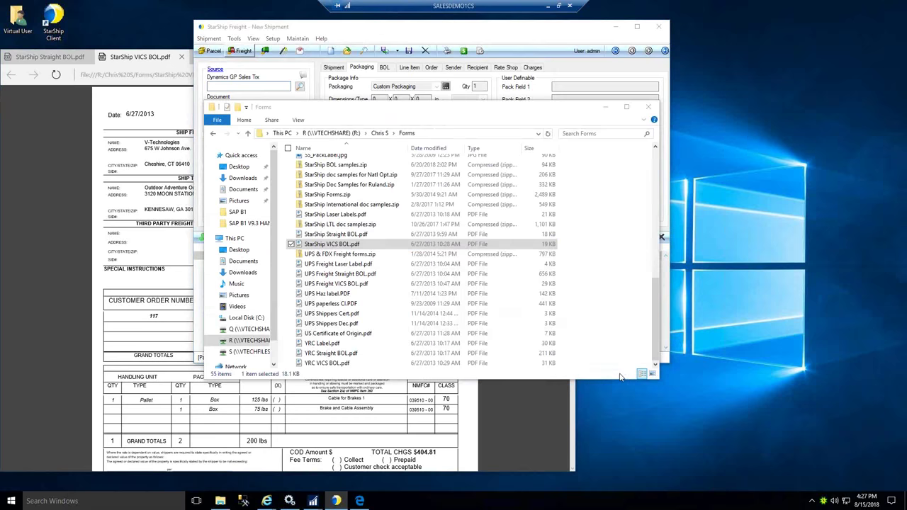
{"action": "left_click", "coordinate": [656, 148]}
{"action": "scroll", "coordinate": [656, 148], "scroll_direction": "up", "scroll_amount": 5}
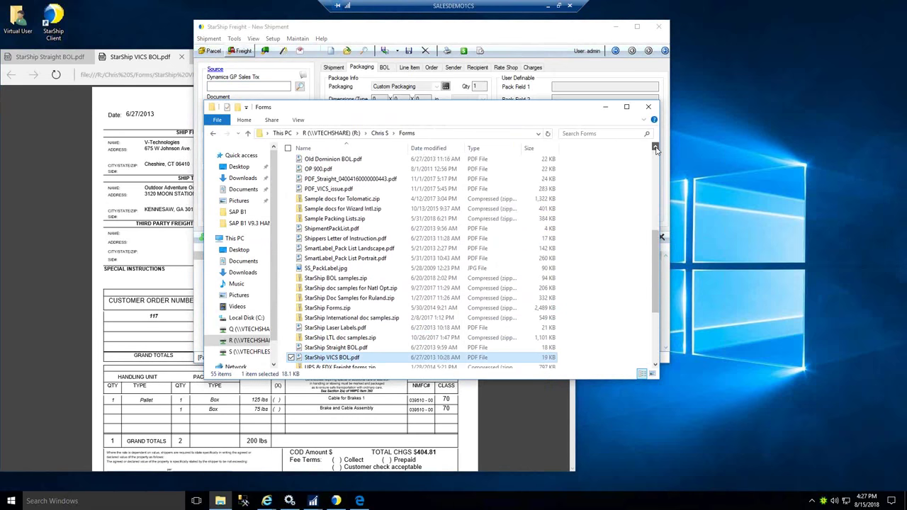
{"action": "left_click", "coordinate": [327, 239]}
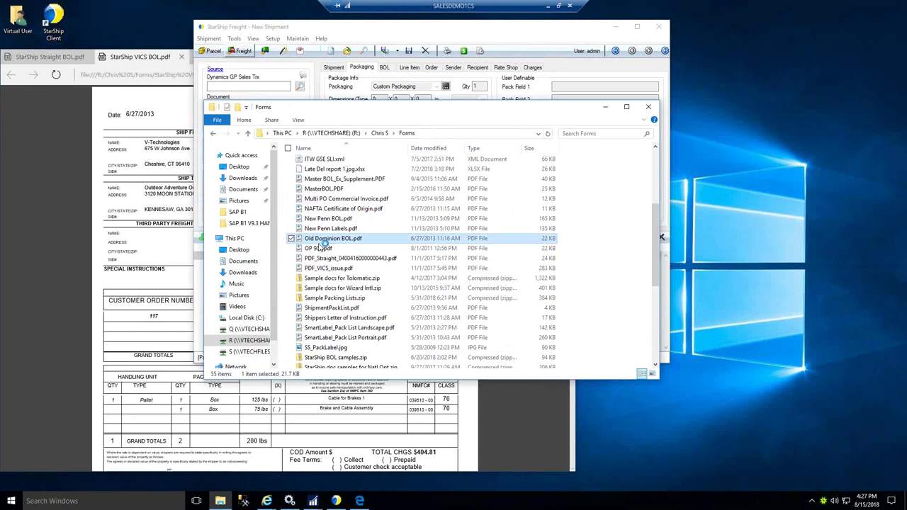
{"action": "left_click", "coordinate": [168, 275]}
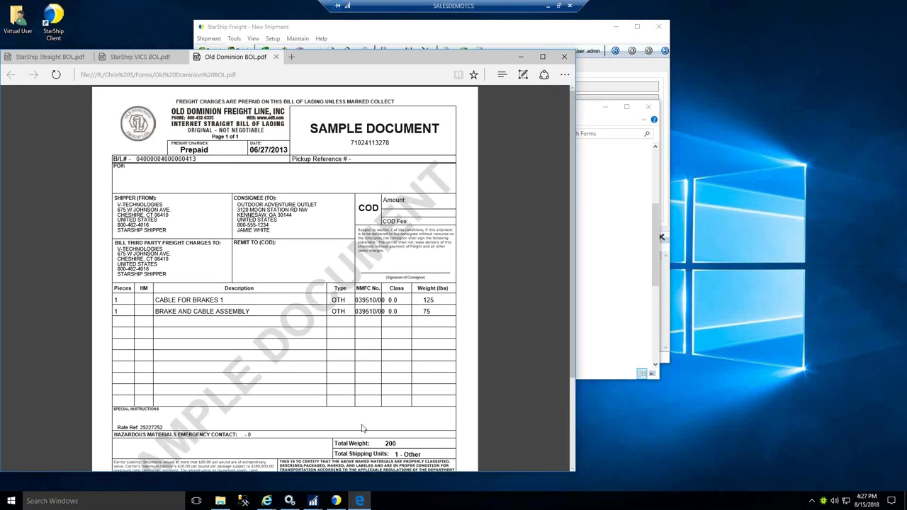
{"action": "left_click", "coordinate": [50, 61]}
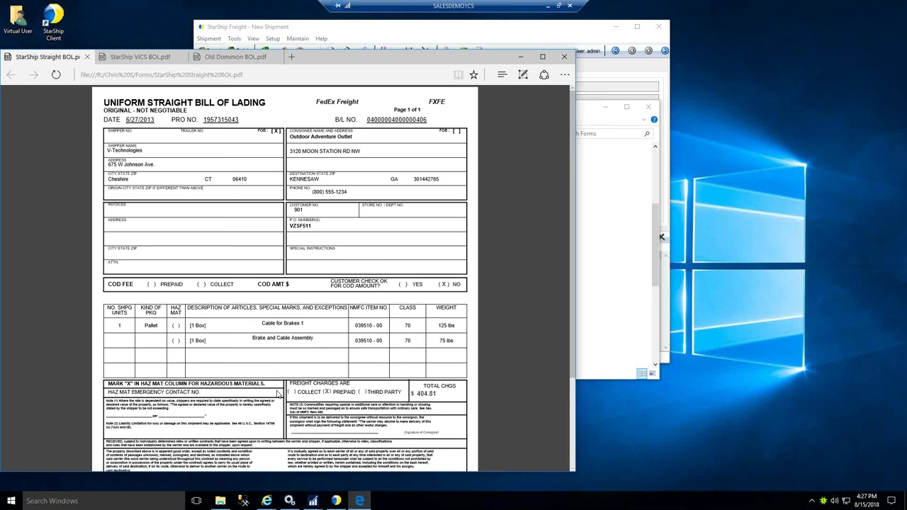
Step: Switch to StarShip Freight and open the Straight bill of lading template for design from the printing setup's template list
{"action": "left_click", "coordinate": [596, 149]}
{"action": "key", "text": "Escape"}
{"action": "left_click", "coordinate": [307, 56]}
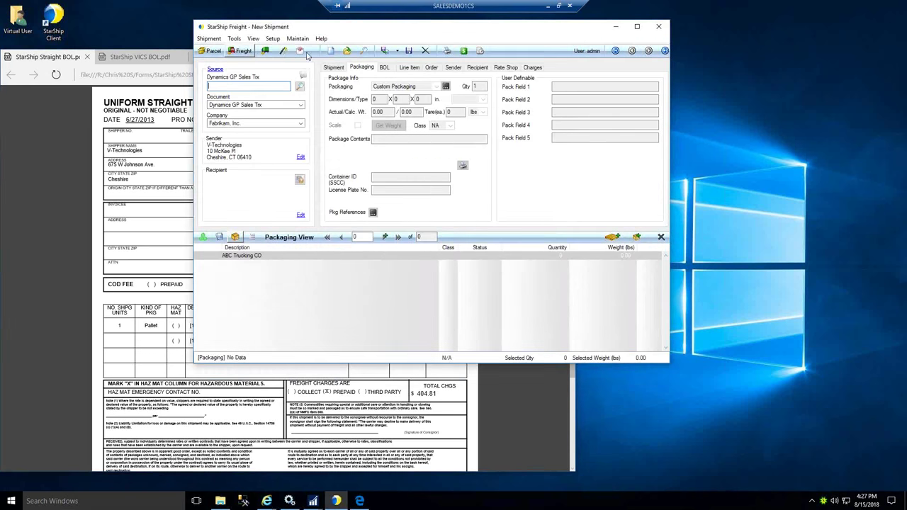
{"action": "left_click", "coordinate": [272, 38]}
{"action": "left_click", "coordinate": [267, 104]}
{"action": "left_click", "coordinate": [294, 143]}
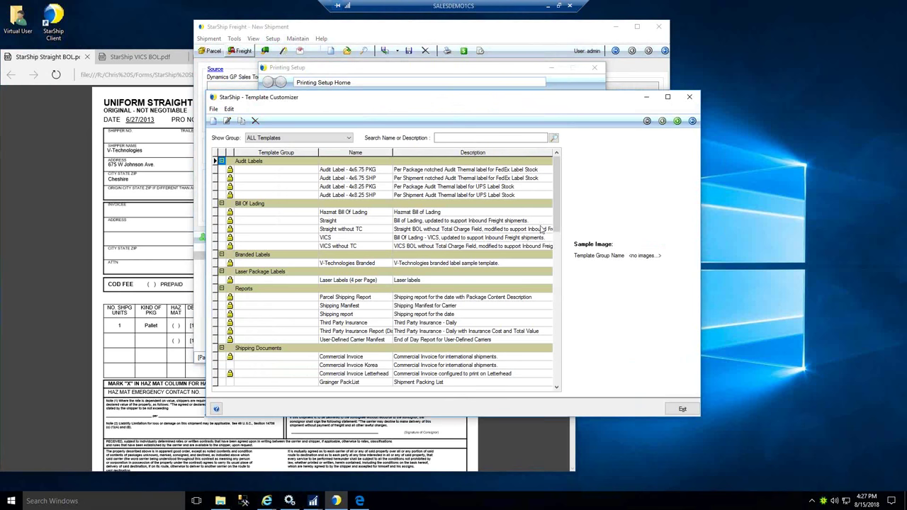
{"action": "left_click", "coordinate": [350, 222]}
{"action": "left_click", "coordinate": [447, 222]}
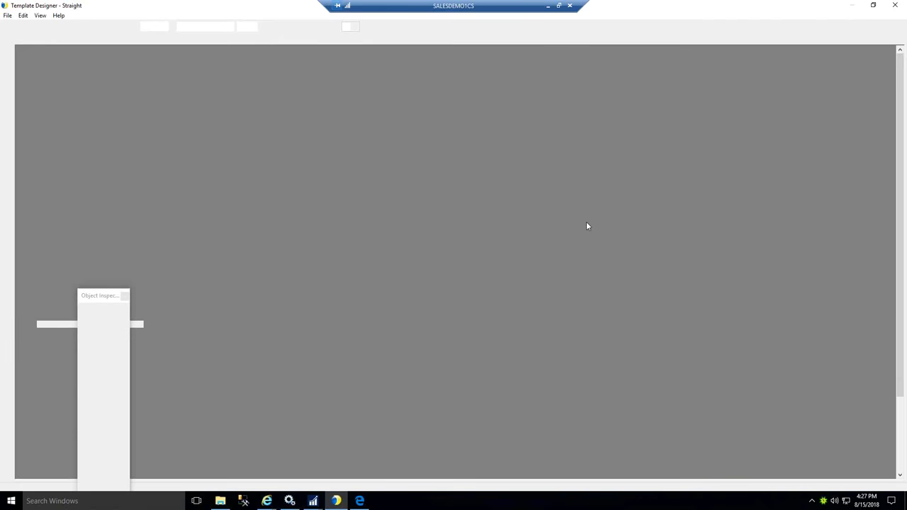
Step: Compare the sample StarShip Straight BOL.pdf with the template layout, then return to the Template Designer
{"action": "left_click", "coordinate": [359, 501]}
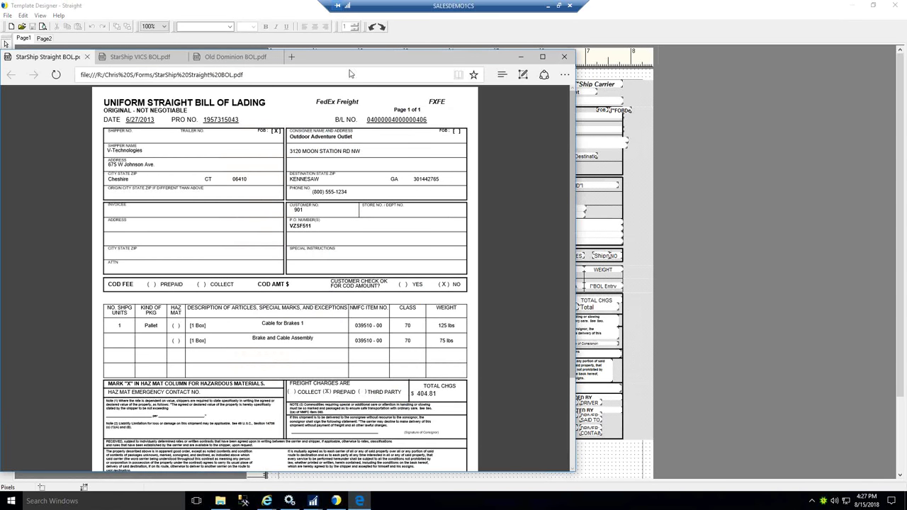
{"action": "left_click_drag", "start_coordinate": [359, 62], "coordinate": [289, 55]}
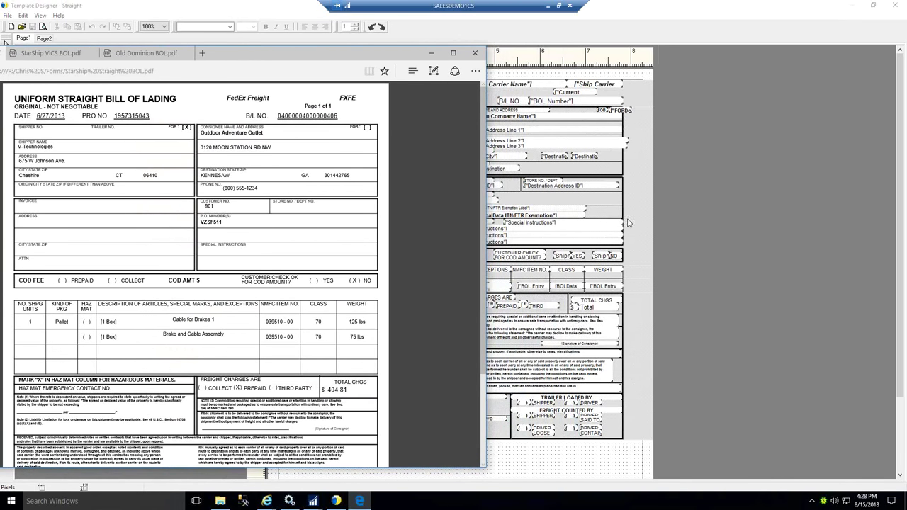
{"action": "left_click", "coordinate": [640, 215]}
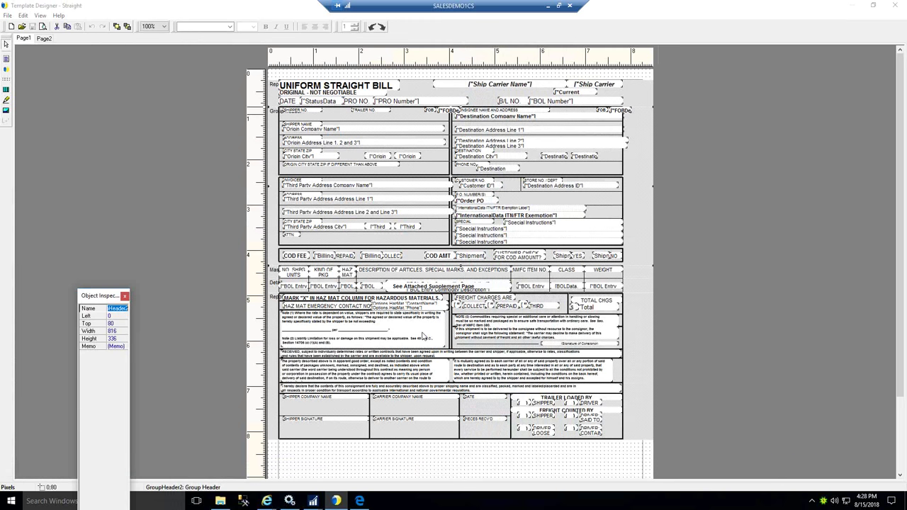
Step: View the editable text of the Note (1) and Note (2) block on the template and cancel the edit
{"action": "left_click", "coordinate": [425, 333]}
{"action": "double_click", "coordinate": [424, 333]}
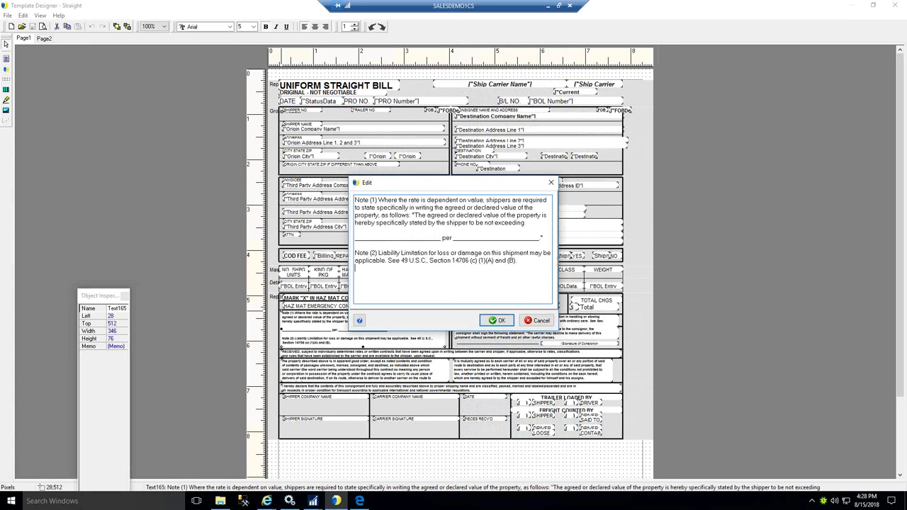
{"action": "left_click", "coordinate": [538, 324]}
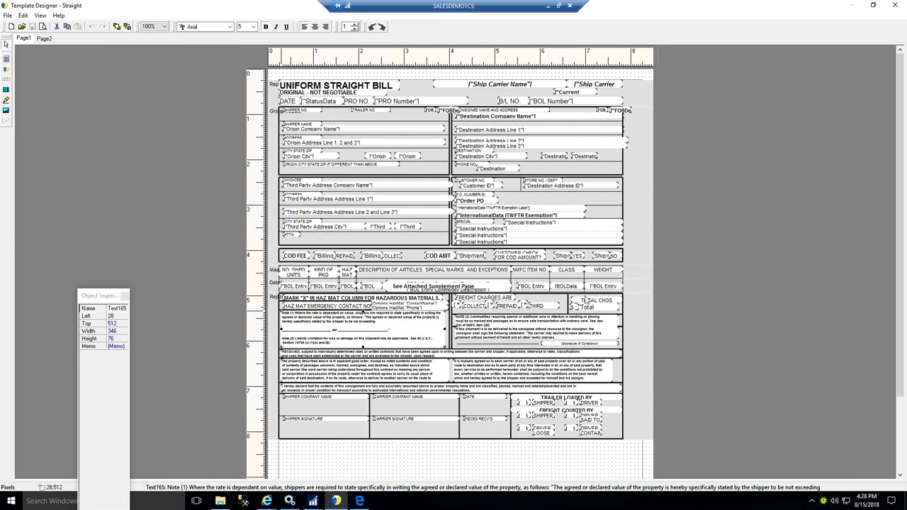
Step: Open the NMFC item number field's data assignment, browse the data sources including All fields and variables, and cancel without changing it
{"action": "left_click", "coordinate": [540, 287]}
{"action": "right_click", "coordinate": [543, 288]}
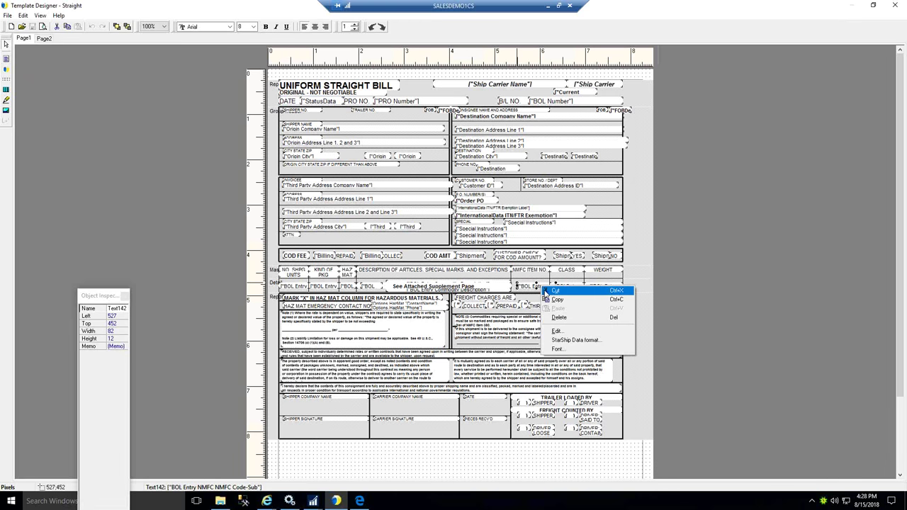
{"action": "left_click", "coordinate": [557, 332]}
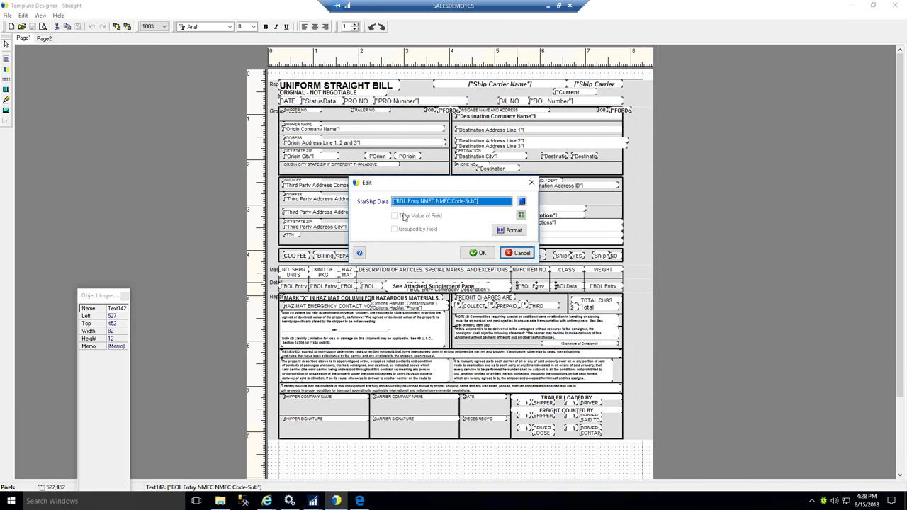
{"action": "left_click", "coordinate": [522, 202]}
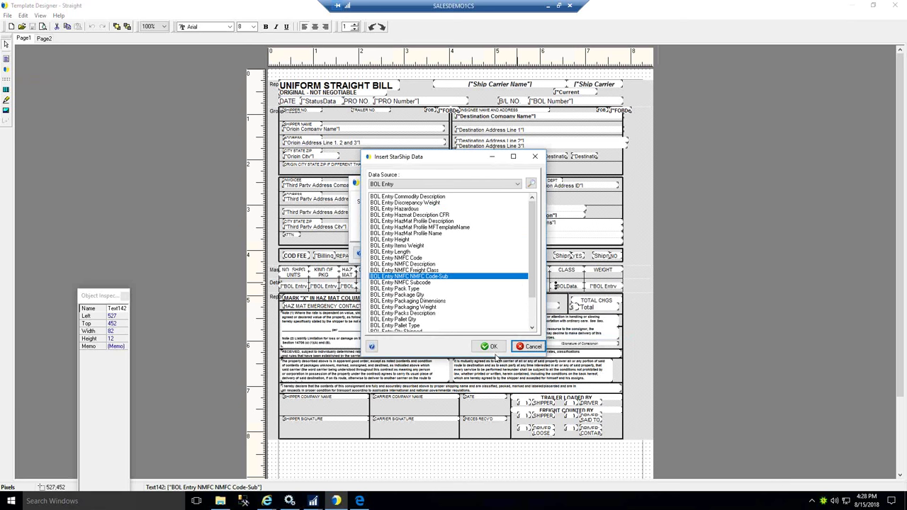
{"action": "left_click", "coordinate": [521, 187]}
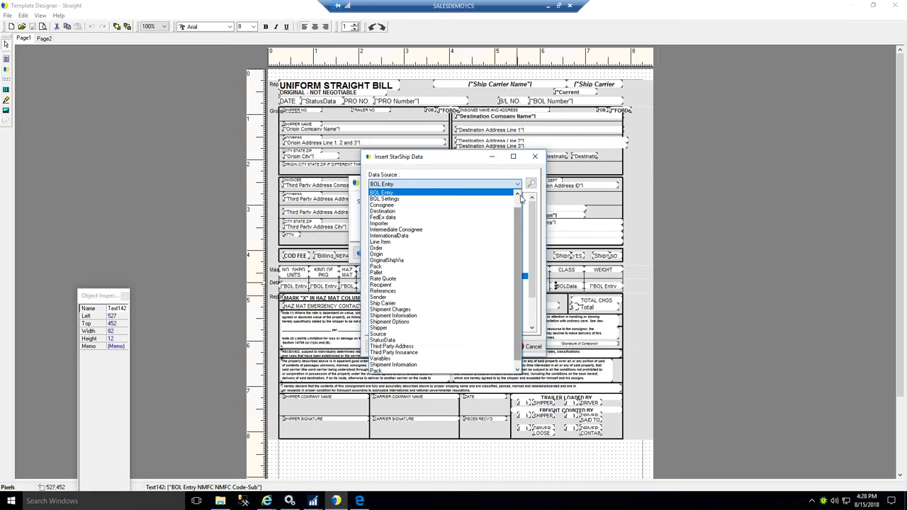
{"action": "scroll", "coordinate": [520, 200], "scroll_direction": "up", "scroll_amount": 1}
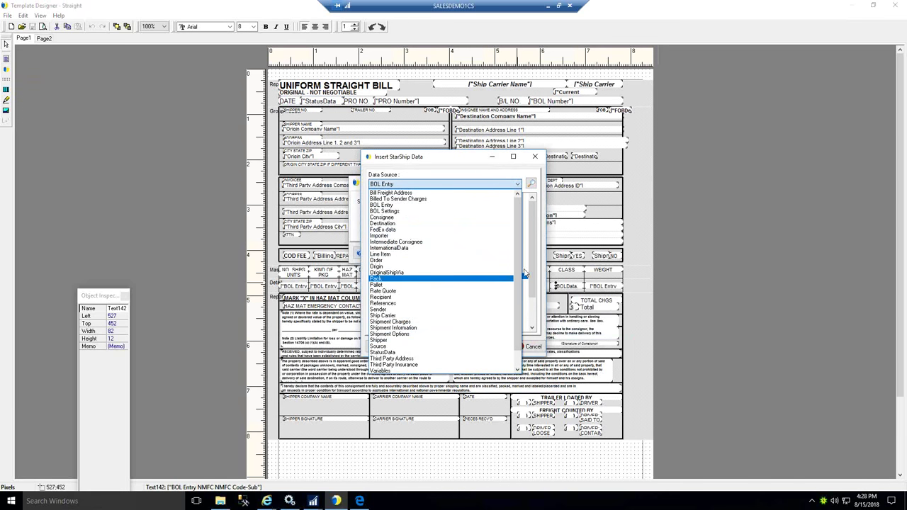
{"action": "scroll", "coordinate": [520, 298], "scroll_direction": "down", "scroll_amount": 1}
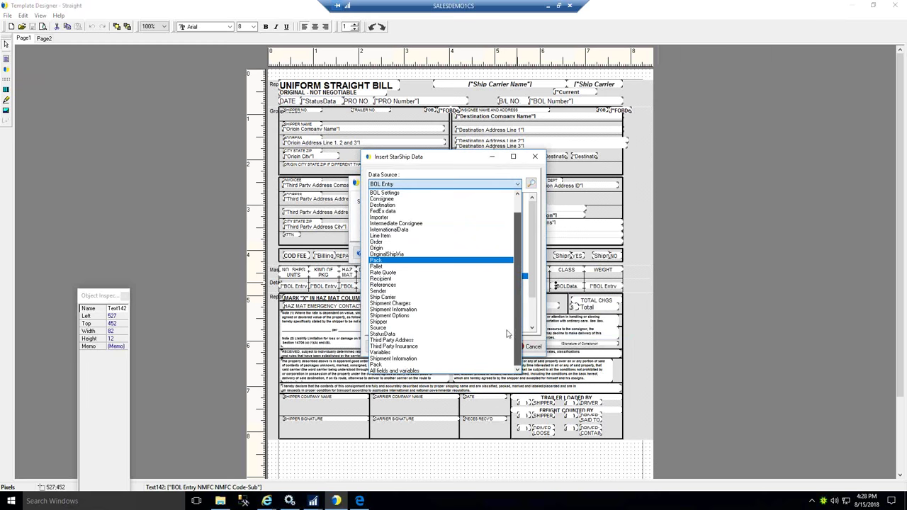
{"action": "left_click", "coordinate": [403, 372]}
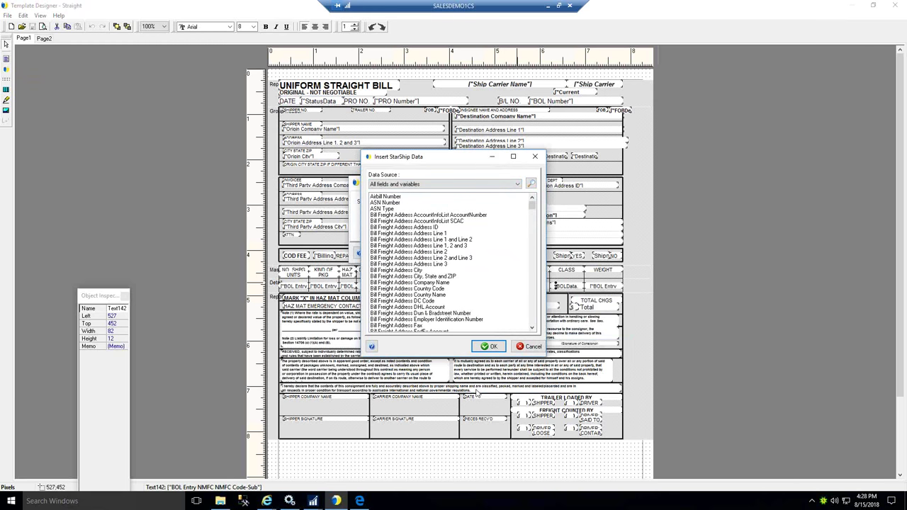
{"action": "left_click", "coordinate": [532, 347]}
{"action": "left_click", "coordinate": [519, 256]}
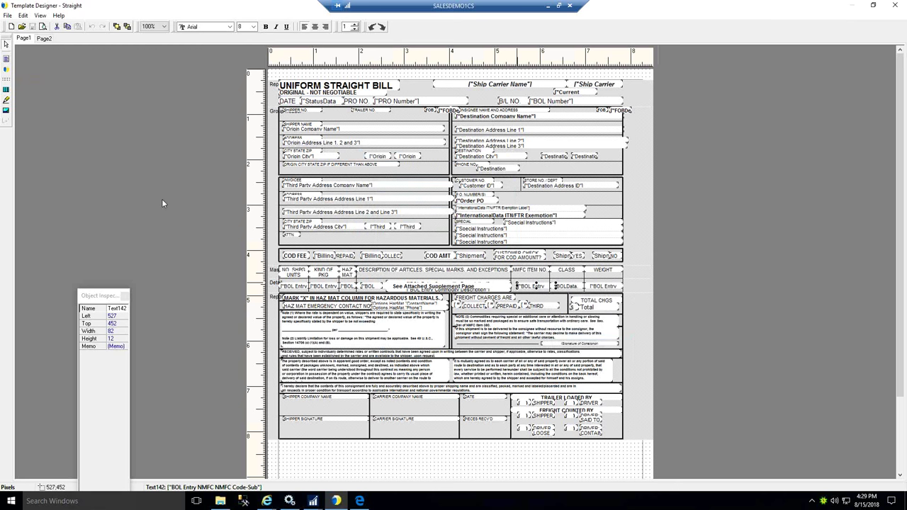
Step: View the save-as options for a copy of the Straight template, cancel them, and close the designer and template list
{"action": "left_click", "coordinate": [9, 16]}
{"action": "left_click", "coordinate": [25, 57]}
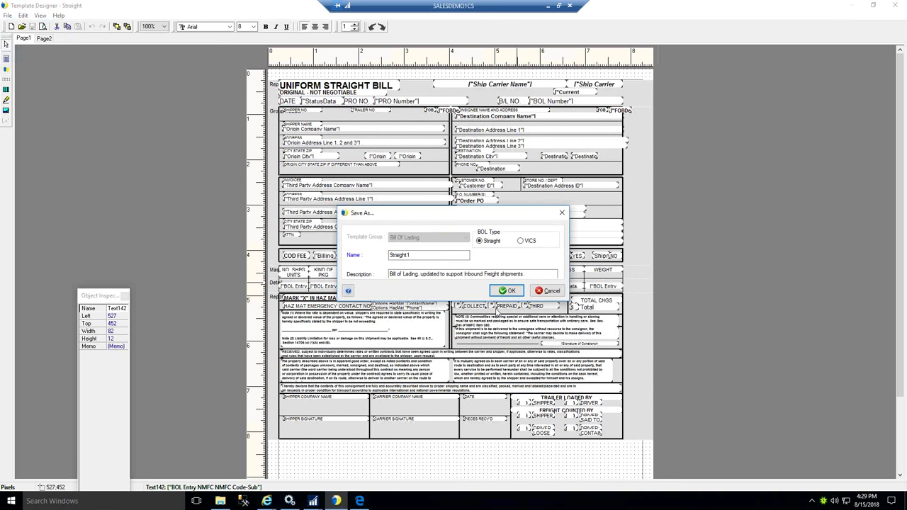
{"action": "left_click_drag", "start_coordinate": [437, 261], "coordinate": [379, 251]}
{"action": "left_click", "coordinate": [550, 294]}
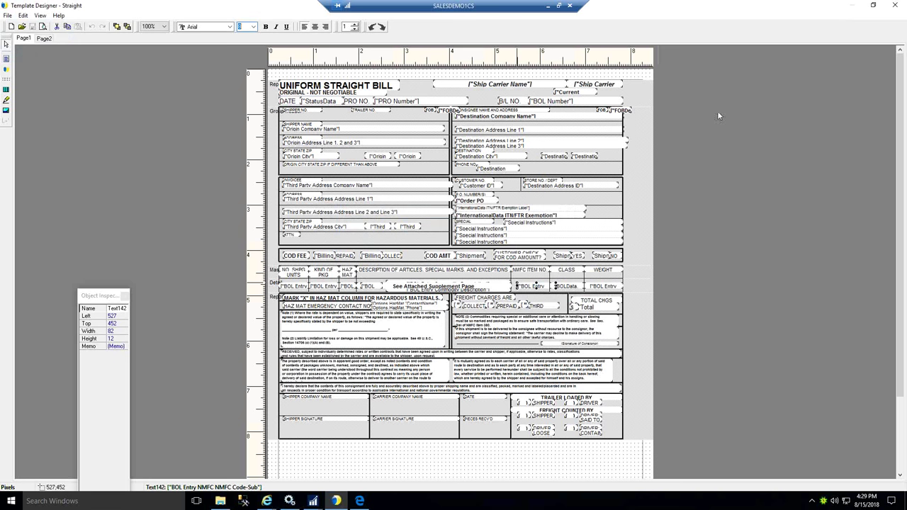
{"action": "left_click", "coordinate": [894, 5]}
{"action": "left_click", "coordinate": [682, 411]}
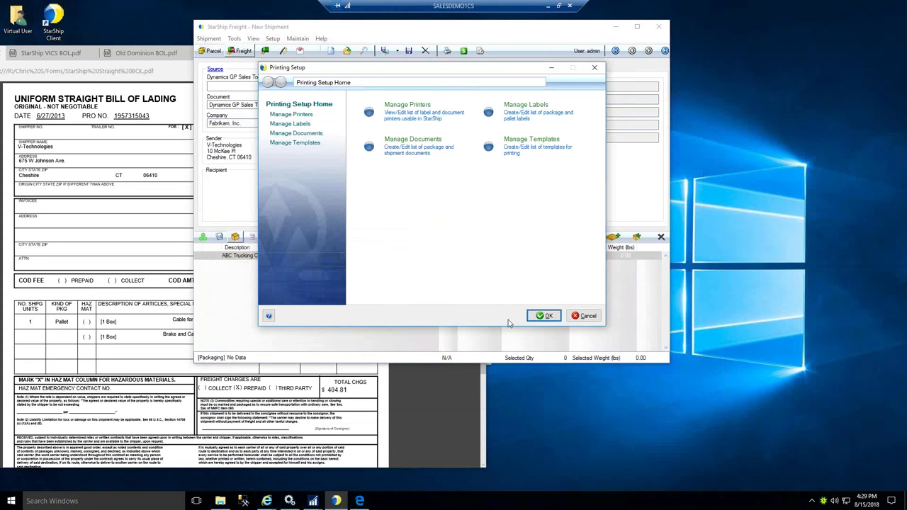
Step: Open the Straight document's settings, browse the StarShip shipment fields available for an additional print condition, and cancel the condition
{"action": "left_click", "coordinate": [301, 134]}
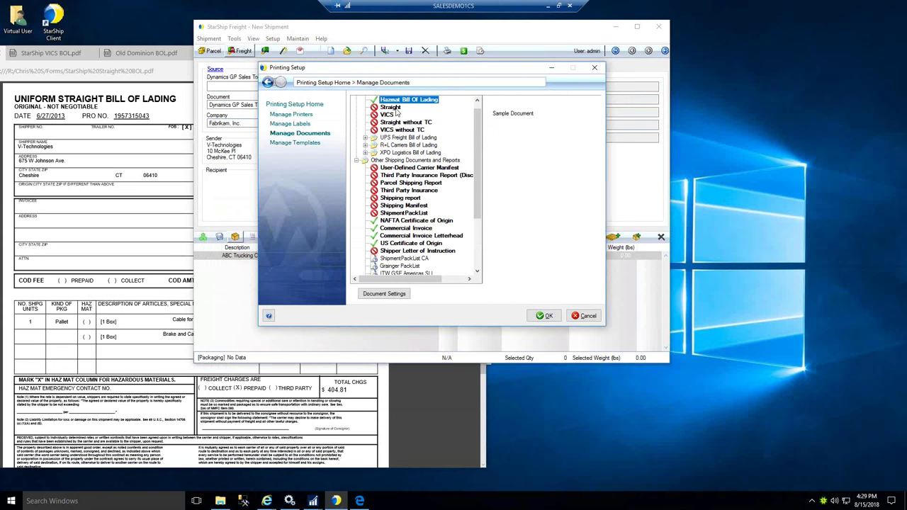
{"action": "left_click", "coordinate": [390, 295]}
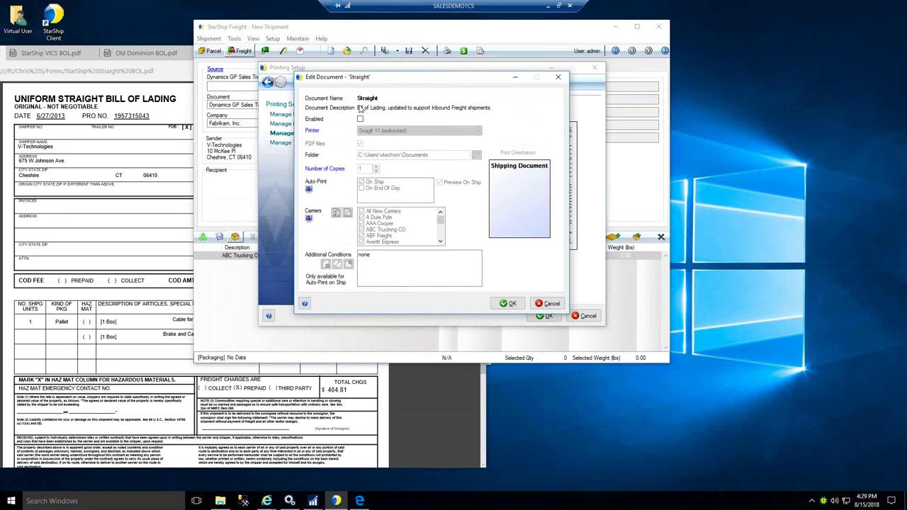
{"action": "left_click", "coordinate": [348, 264]}
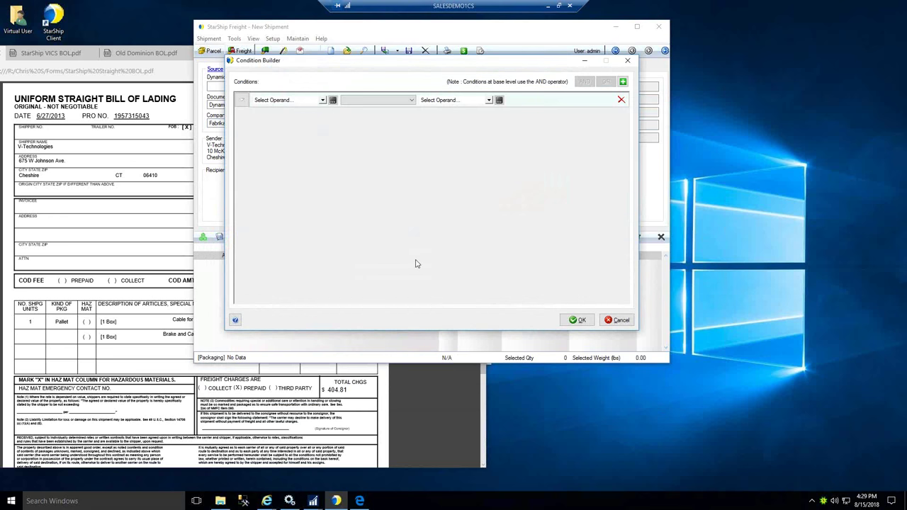
{"action": "left_click", "coordinate": [323, 101]}
{"action": "left_click", "coordinate": [256, 111]}
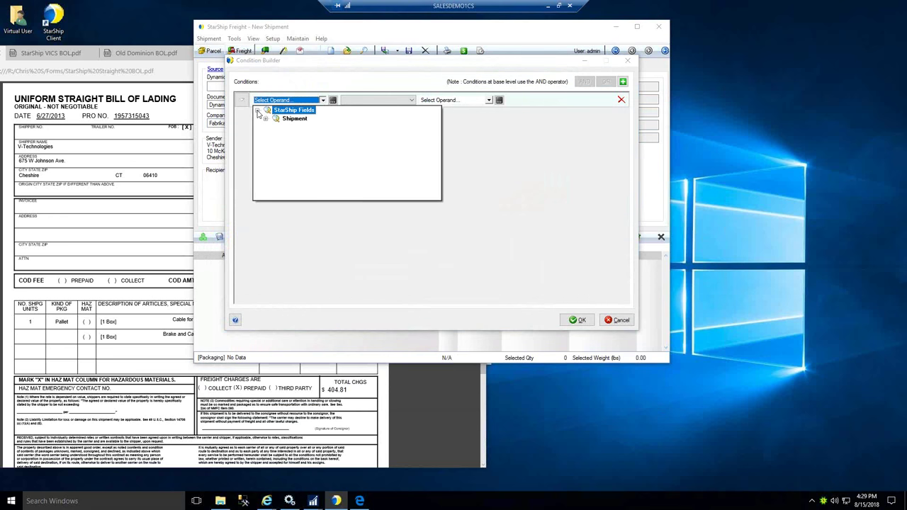
{"action": "left_click", "coordinate": [265, 121]}
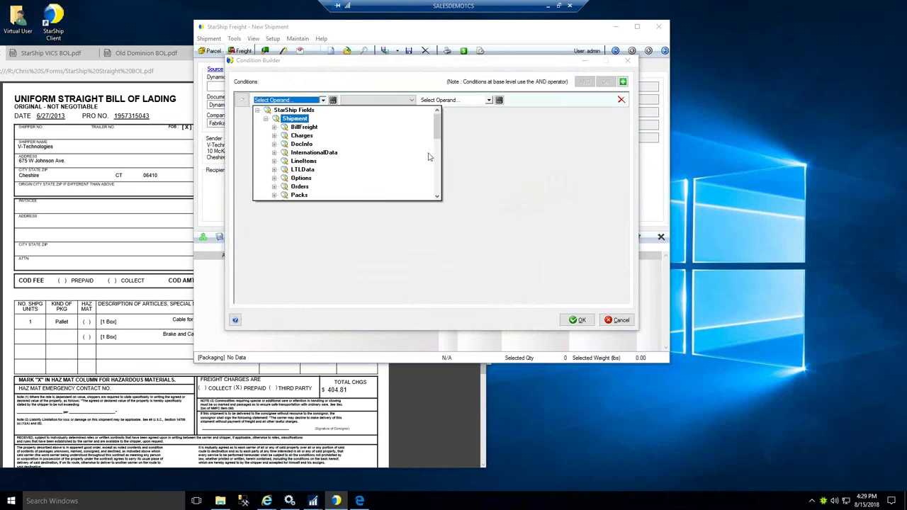
{"action": "left_click_drag", "start_coordinate": [437, 139], "coordinate": [437, 153]}
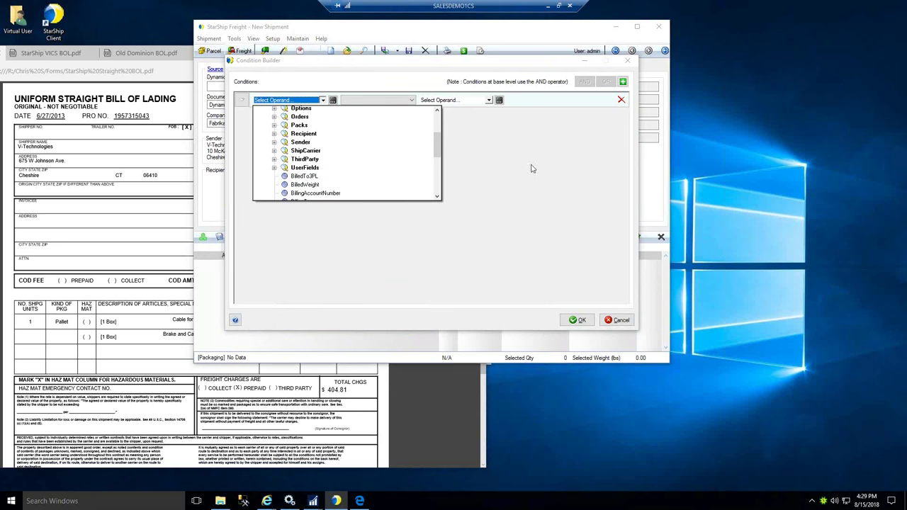
{"action": "left_click", "coordinate": [617, 320]}
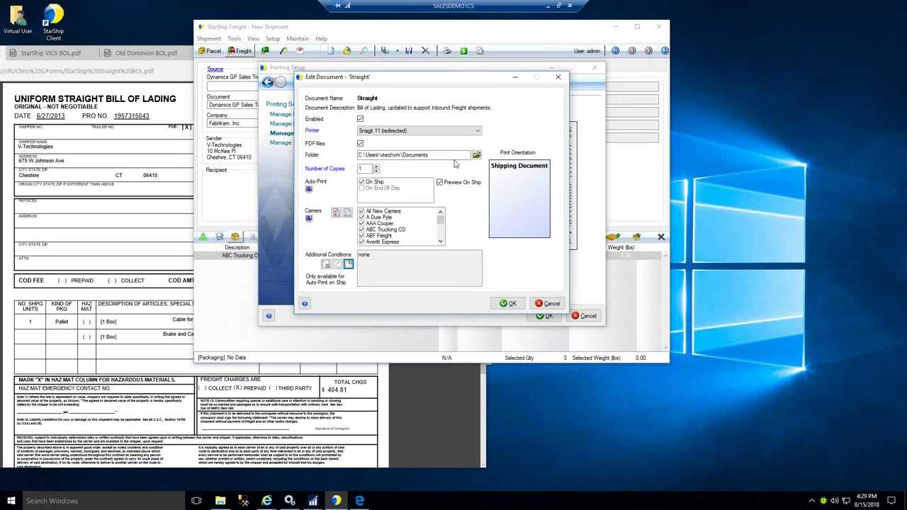
Step: Review the Straight document's number of copies, discard the document changes, and close the printing setup
{"action": "left_click", "coordinate": [361, 170]}
{"action": "left_click", "coordinate": [544, 305]}
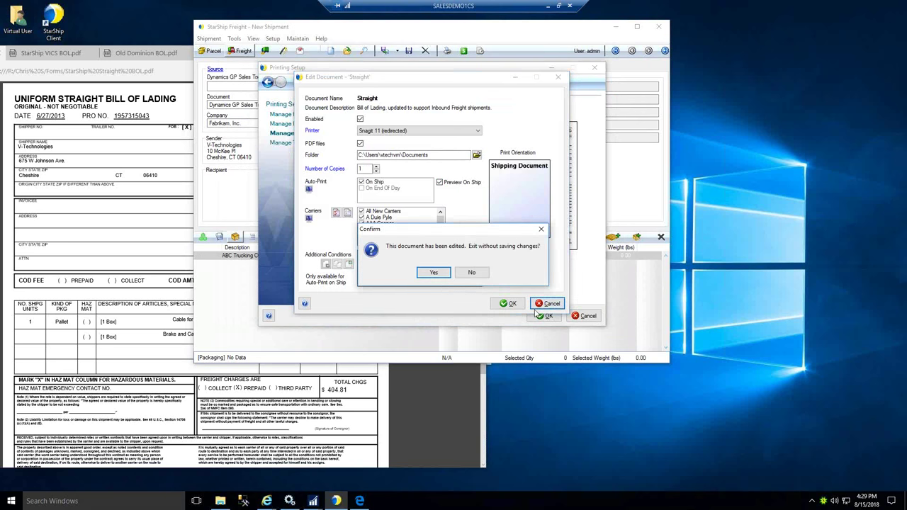
{"action": "left_click", "coordinate": [434, 273]}
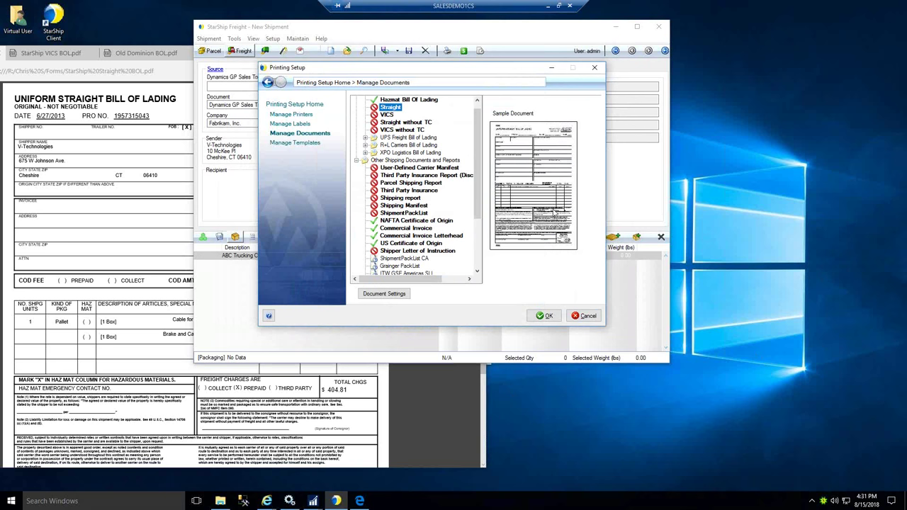
{"action": "left_click", "coordinate": [595, 68]}
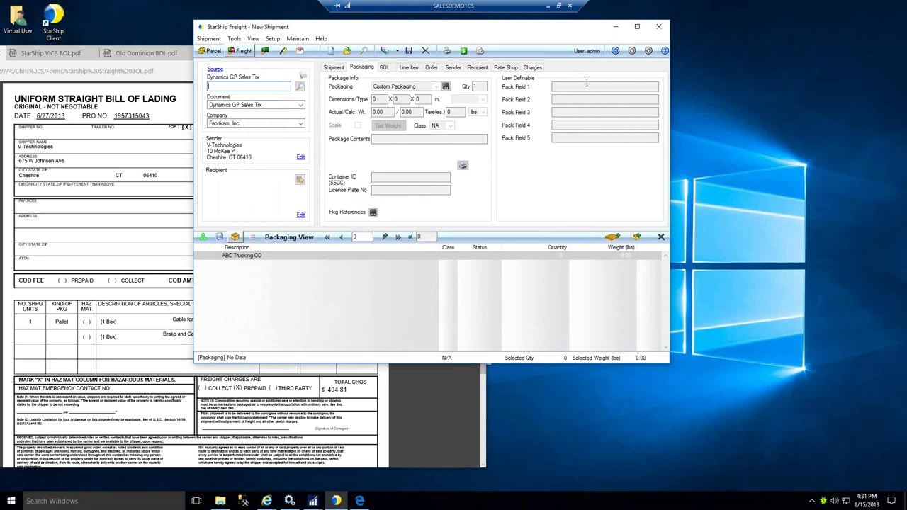
Step: Return to the shipment details and open the Unishippers 3PL maintenance record to view its 3PL billing details
{"action": "left_click", "coordinate": [336, 68]}
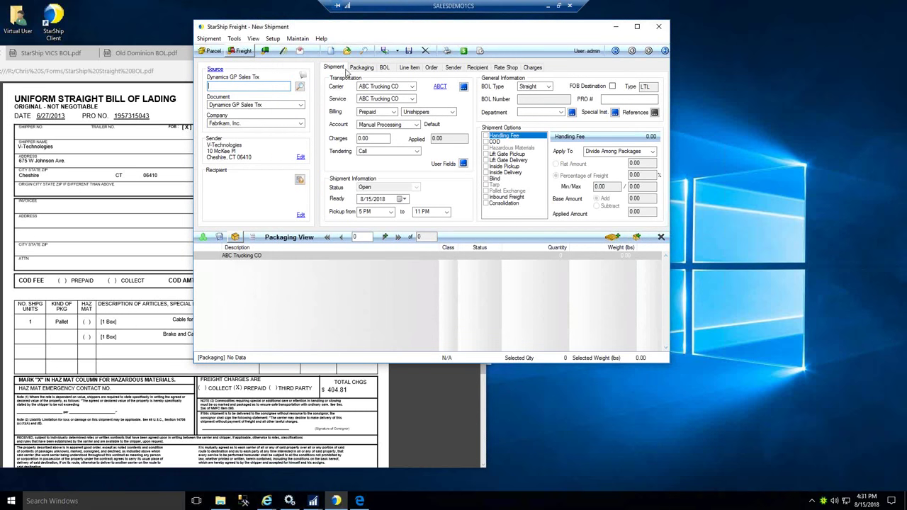
{"action": "left_click", "coordinate": [298, 39]}
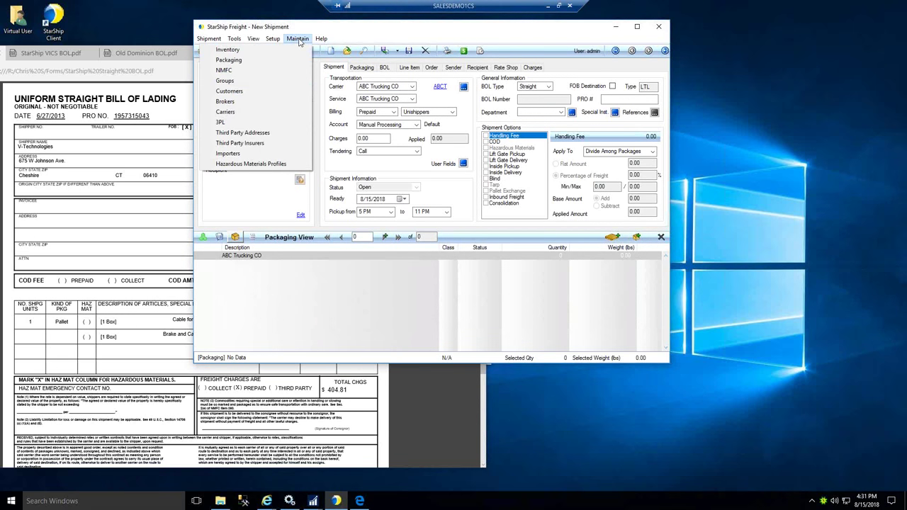
{"action": "left_click", "coordinate": [287, 124]}
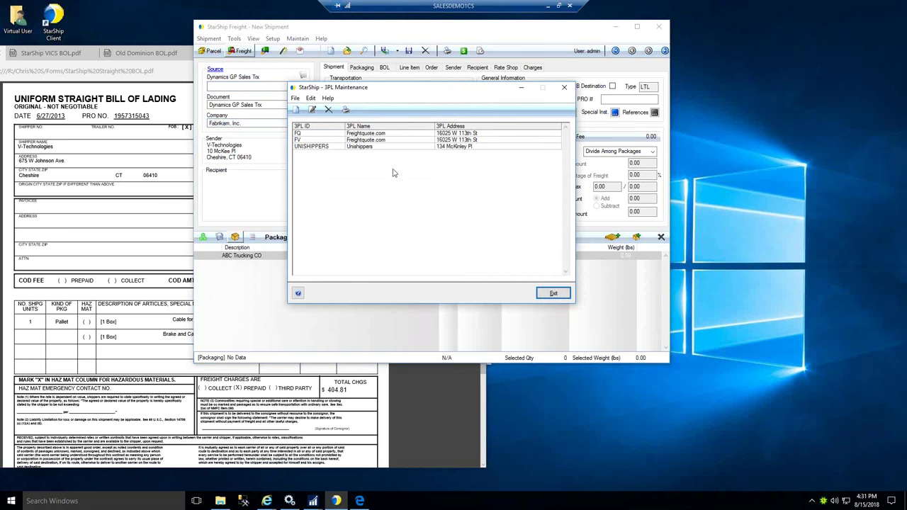
{"action": "left_click", "coordinate": [380, 151]}
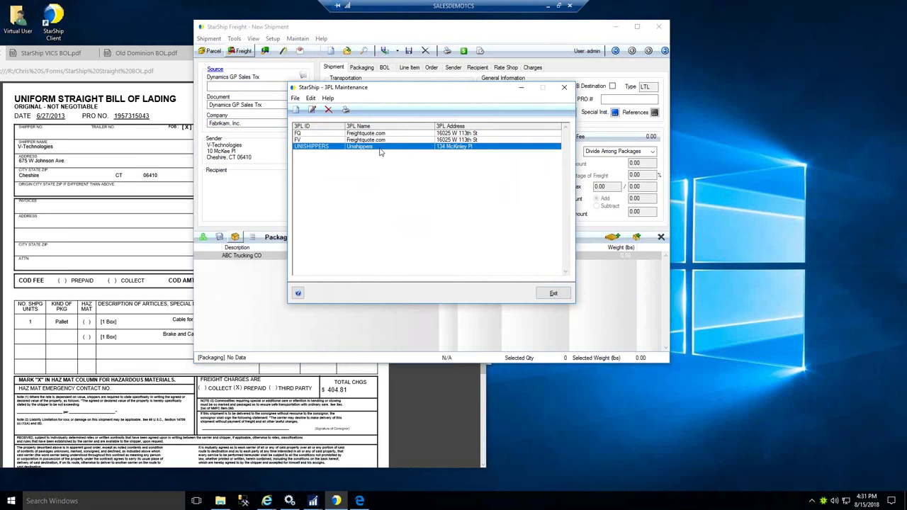
{"action": "double_click", "coordinate": [380, 151]}
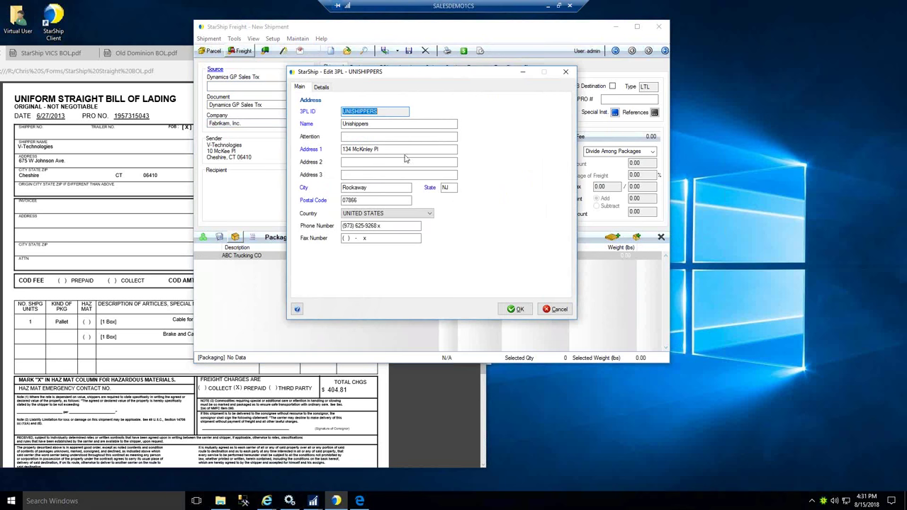
{"action": "left_click", "coordinate": [323, 88]}
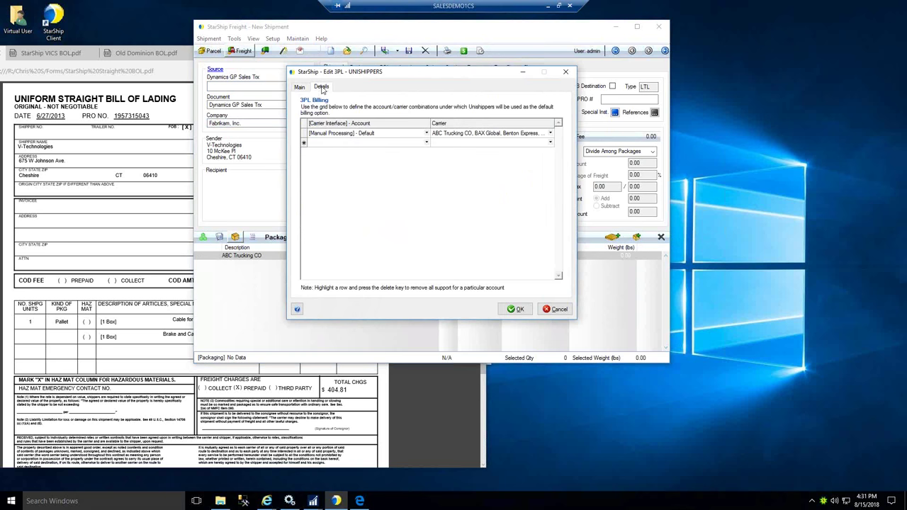
Step: View the carriers assigned to Unishippers' Manual Processing default account, cancel the record, and exit 3PL maintenance
{"action": "left_click", "coordinate": [550, 133]}
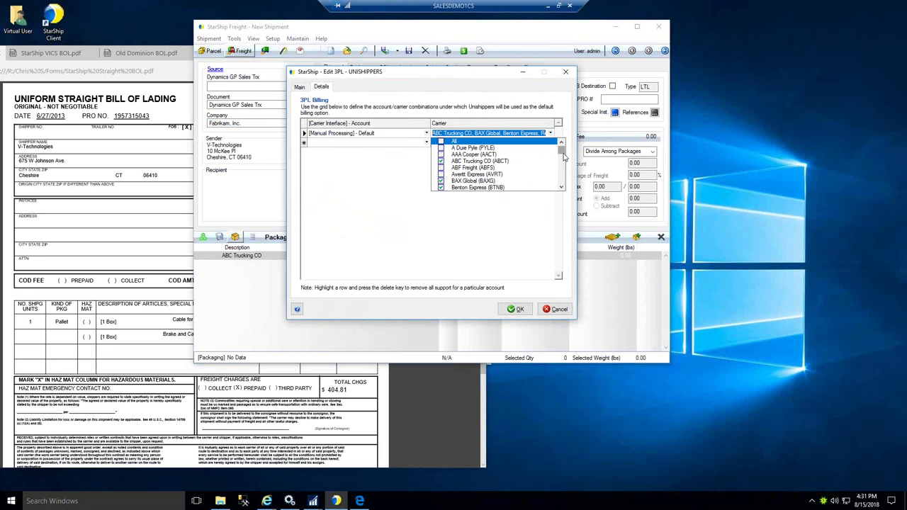
{"action": "left_click", "coordinate": [567, 98]}
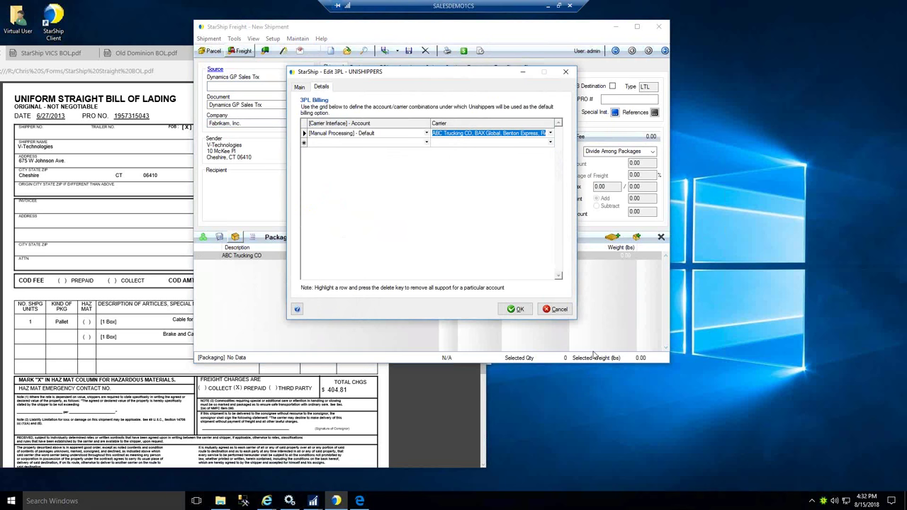
{"action": "left_click", "coordinate": [560, 310]}
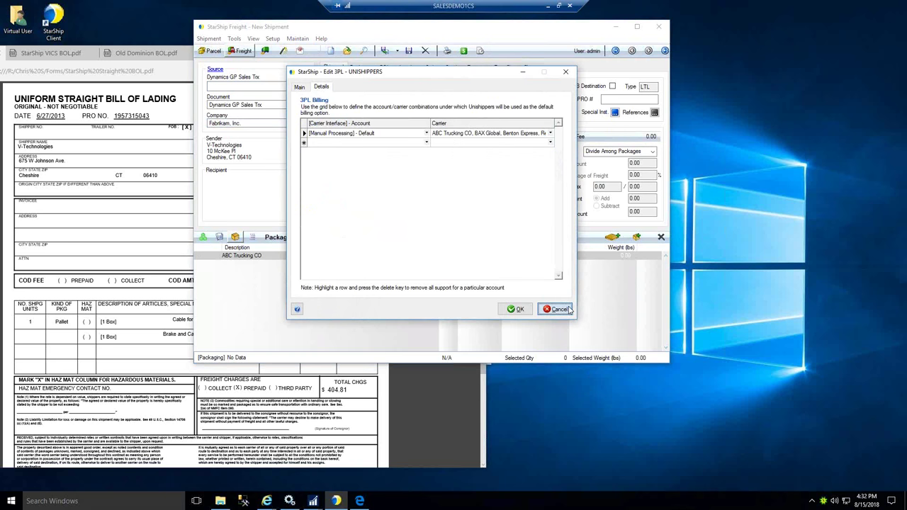
{"action": "left_click", "coordinate": [565, 296]}
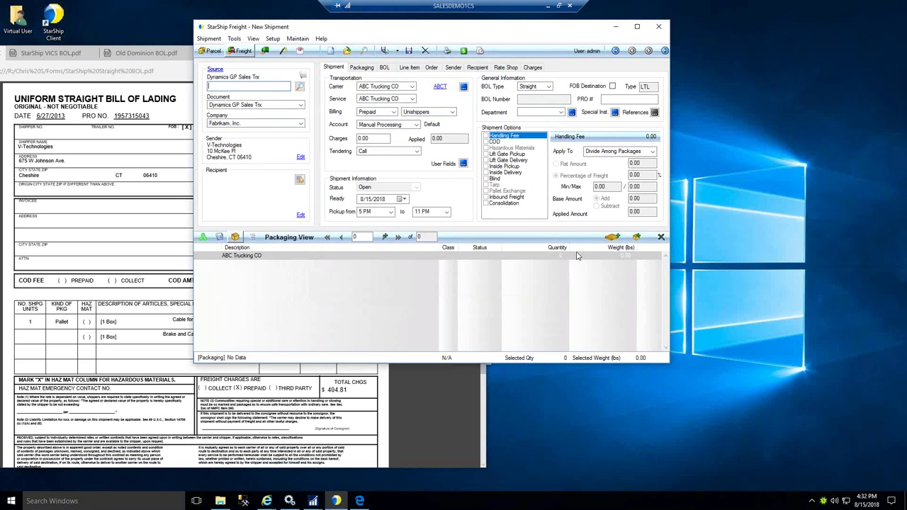
Step: Set the source document to Dynamics GP Customers, view the customer search list, and cancel the search
{"action": "left_click", "coordinate": [301, 105]}
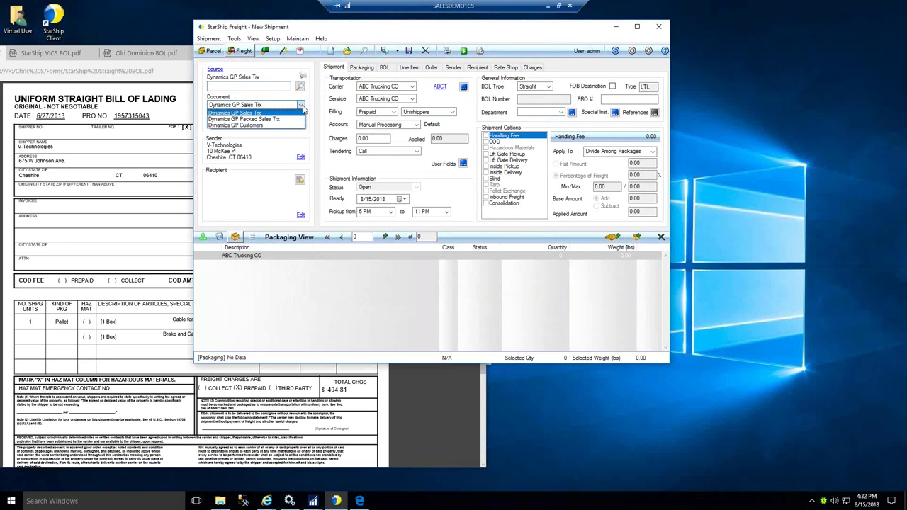
{"action": "left_click", "coordinate": [292, 127]}
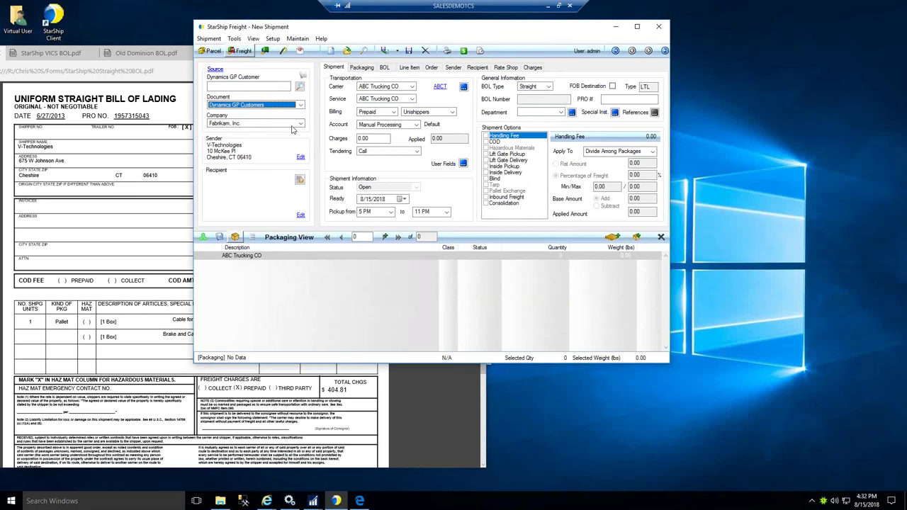
{"action": "left_click", "coordinate": [299, 87]}
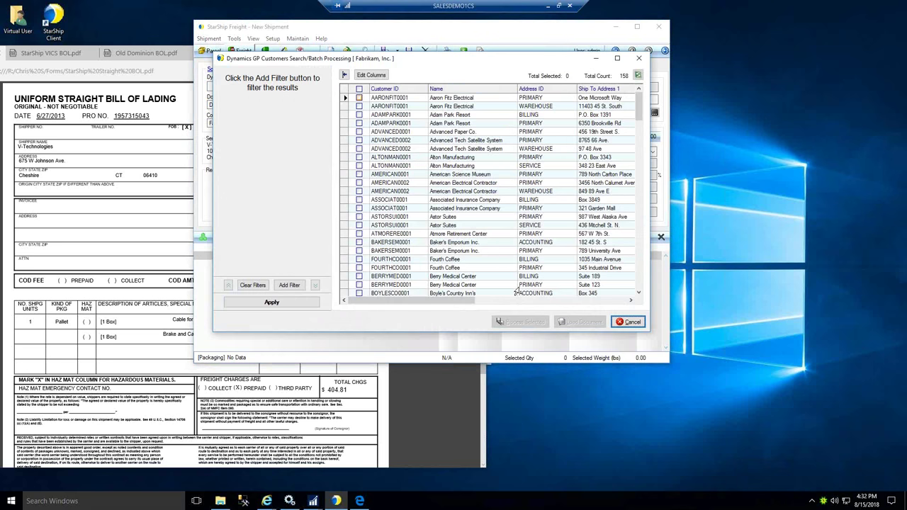
{"action": "left_click", "coordinate": [630, 323]}
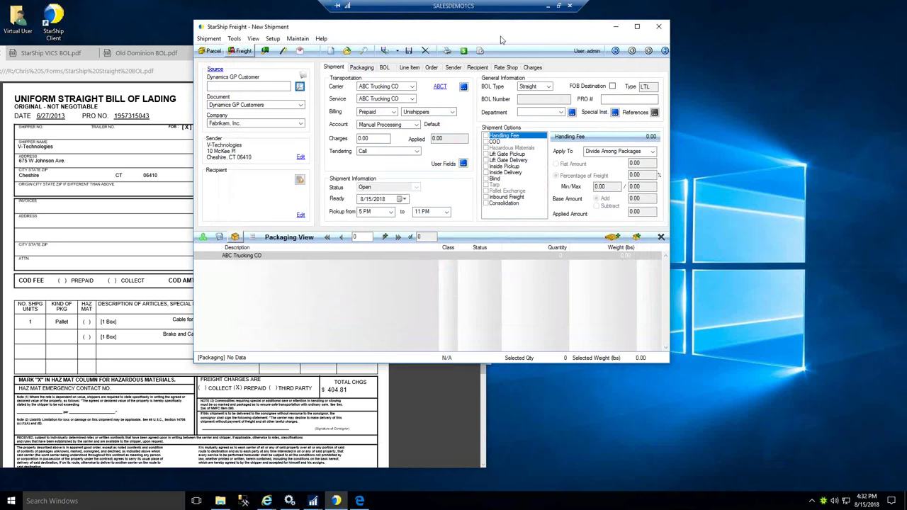
Step: View the Joe's Trucking record in StarShip's own customer maintenance, cancel it, and exit the customer list
{"action": "left_click", "coordinate": [295, 39]}
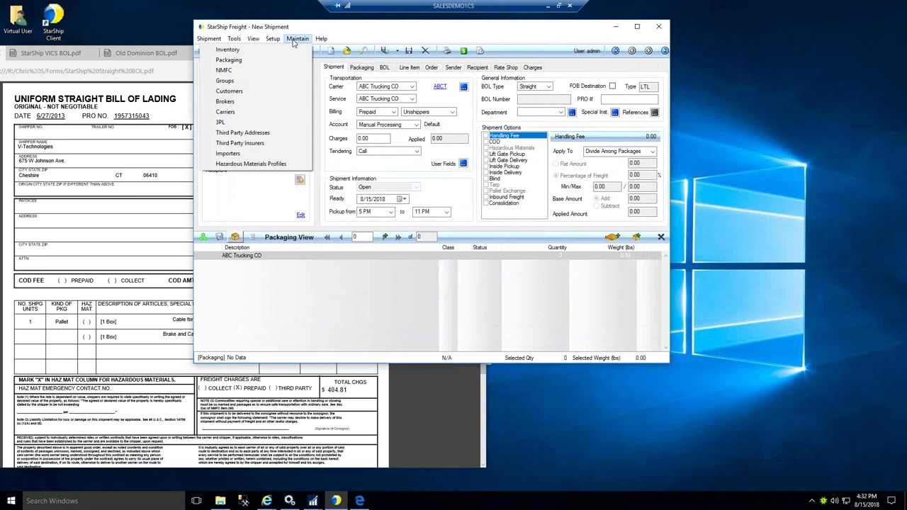
{"action": "left_click", "coordinate": [281, 95]}
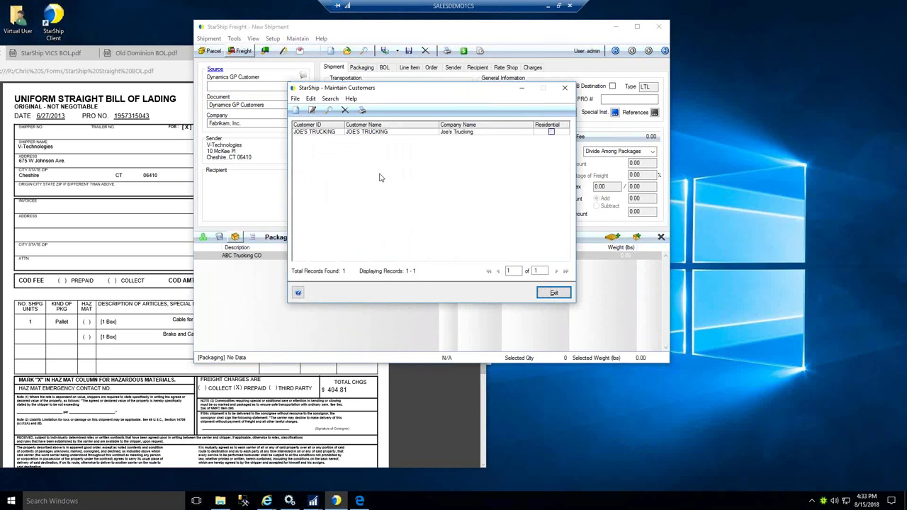
{"action": "left_click", "coordinate": [398, 133]}
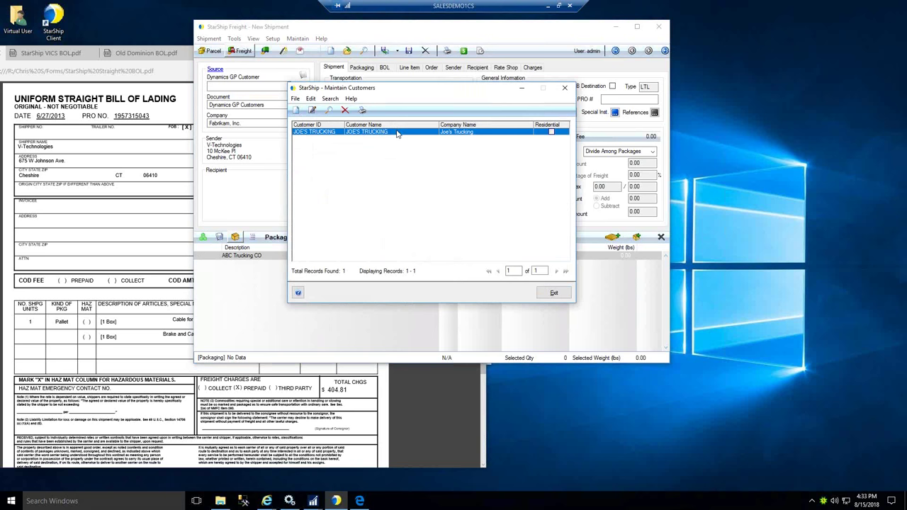
{"action": "double_click", "coordinate": [397, 133]}
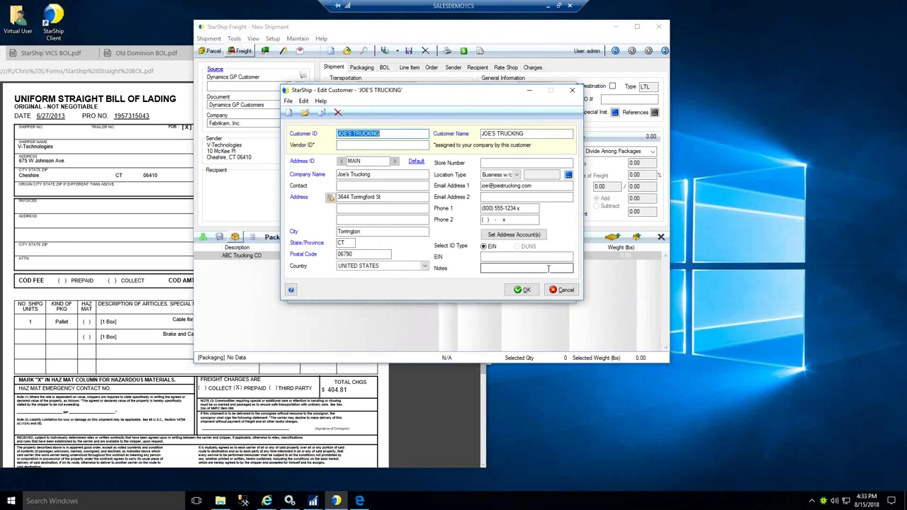
{"action": "left_click", "coordinate": [564, 290]}
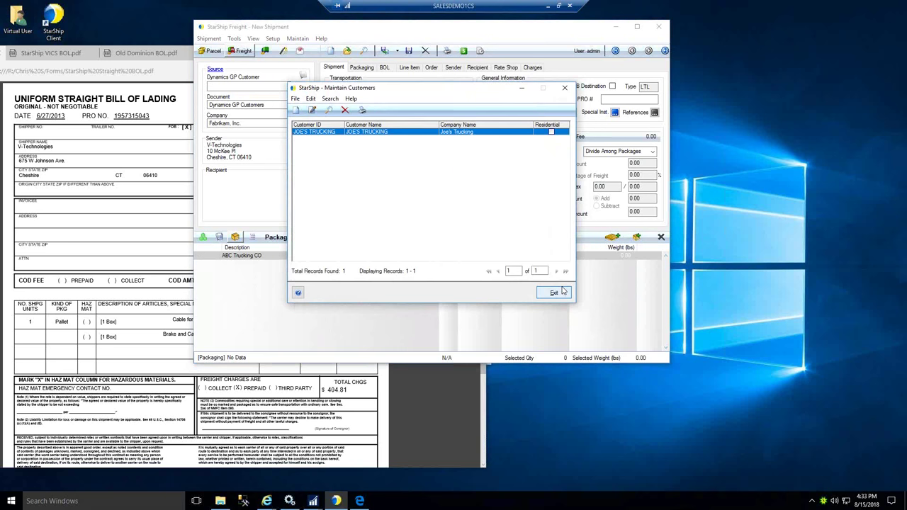
{"action": "left_click", "coordinate": [554, 293]}
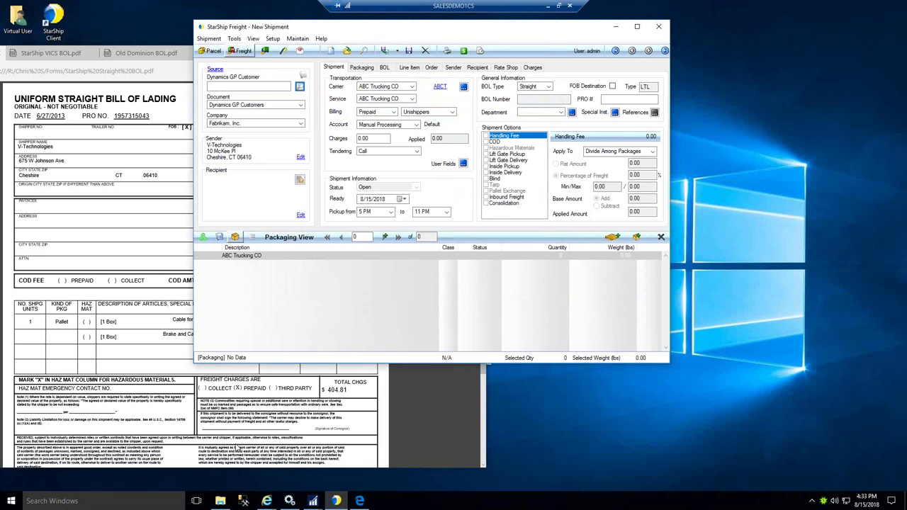
Step: Start an inventory import from StarShip's inventory item maintenance and load Sample import 3.csv as the import file
{"action": "left_click", "coordinate": [297, 40]}
{"action": "left_click", "coordinate": [284, 51]}
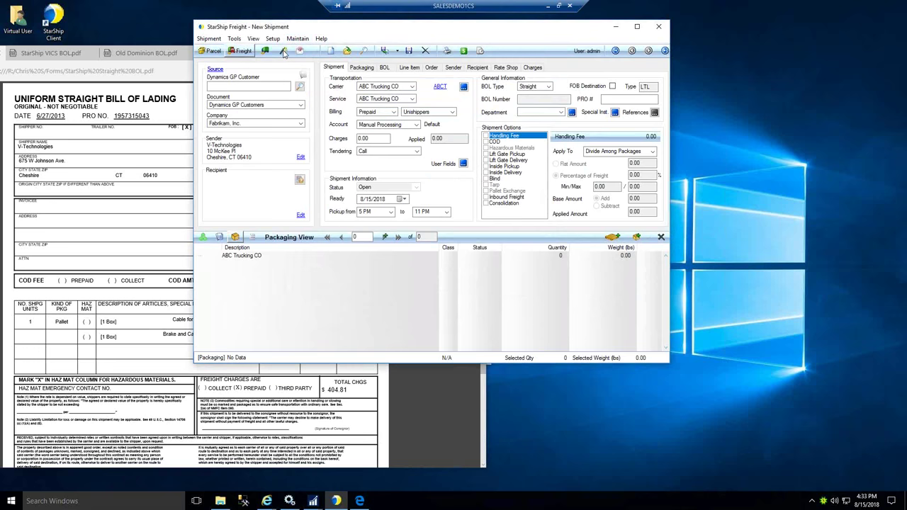
{"action": "left_click", "coordinate": [294, 98]}
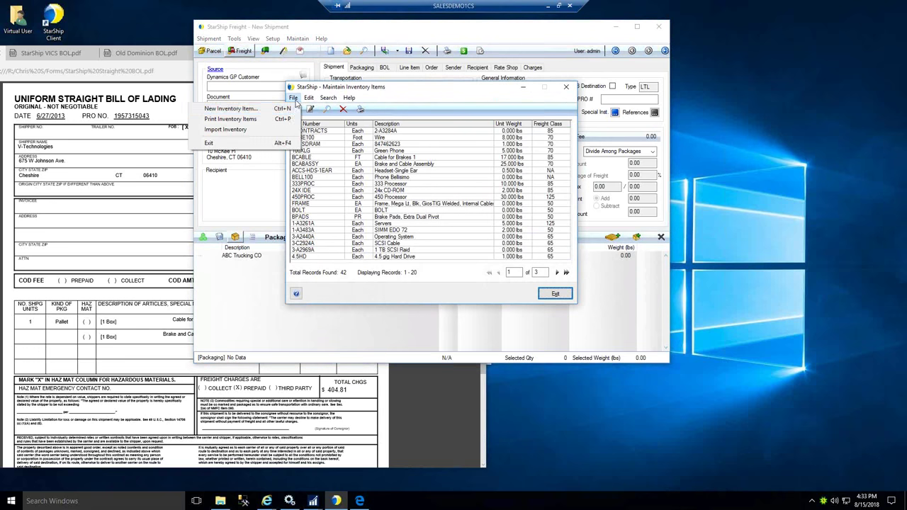
{"action": "left_click", "coordinate": [289, 130]}
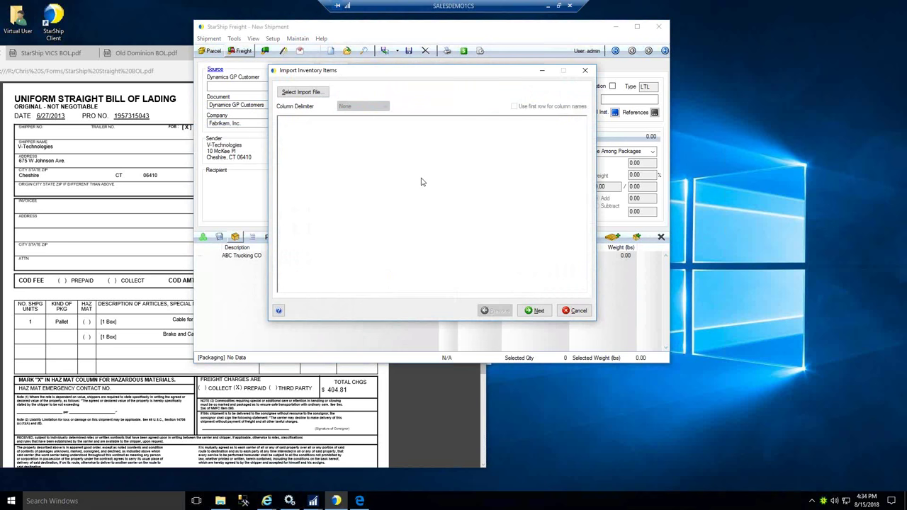
{"action": "left_click", "coordinate": [294, 94]}
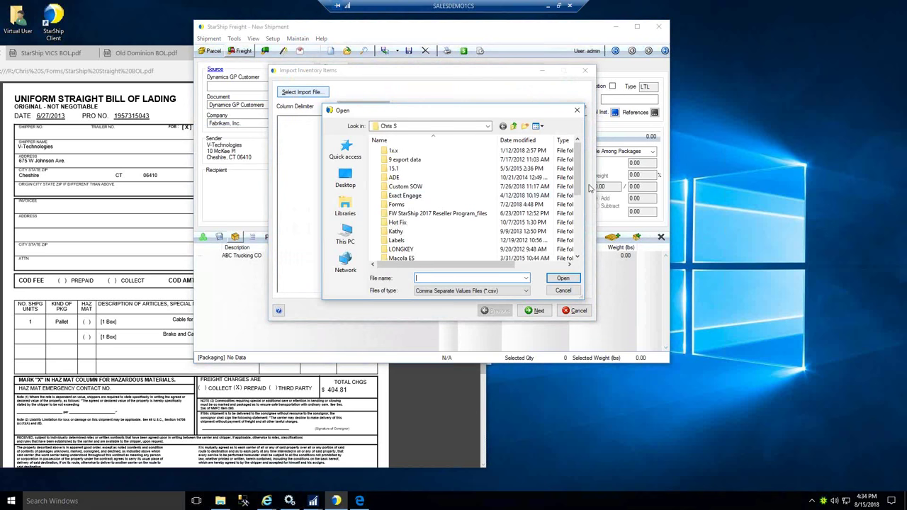
{"action": "left_click_drag", "start_coordinate": [580, 196], "coordinate": [579, 256]}
{"action": "left_click", "coordinate": [419, 249]}
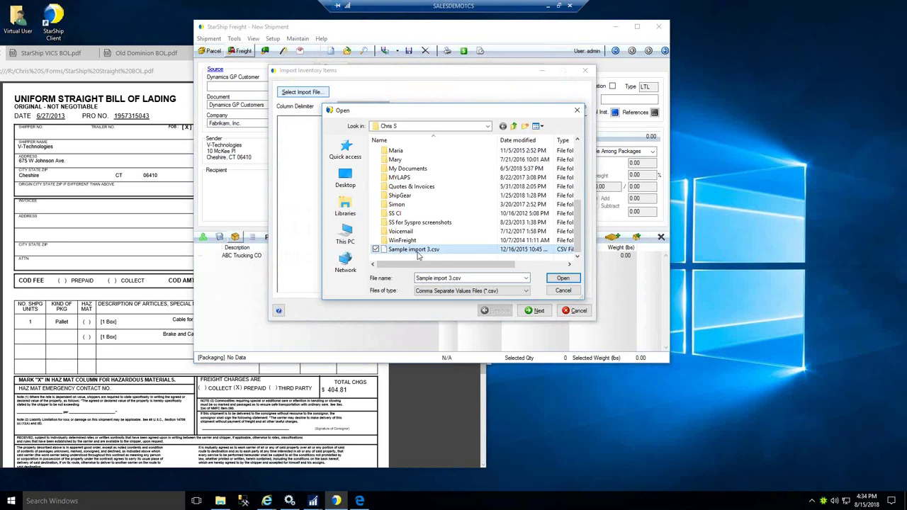
{"action": "left_click", "coordinate": [562, 278]}
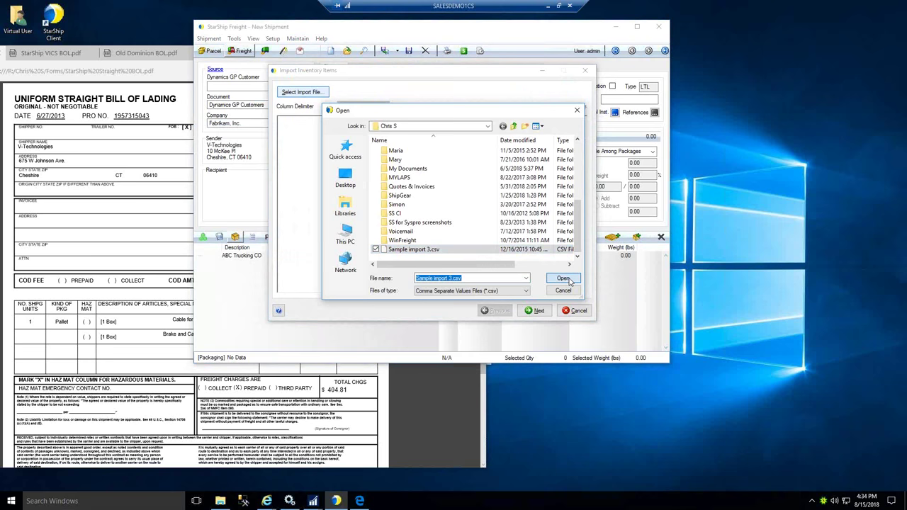
Step: Use the first row for column names, review the inventory target fields, then cancel the import and exit inventory maintenance
{"action": "left_click", "coordinate": [514, 106]}
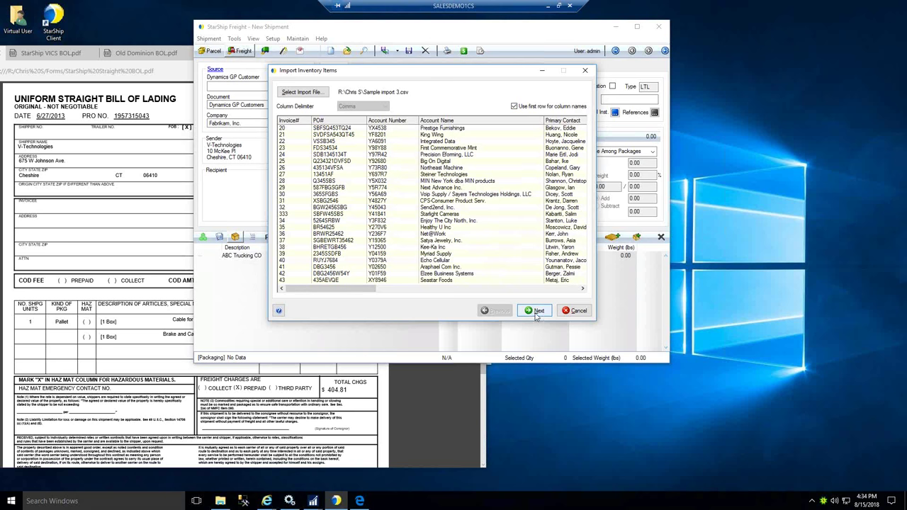
{"action": "left_click", "coordinate": [537, 311]}
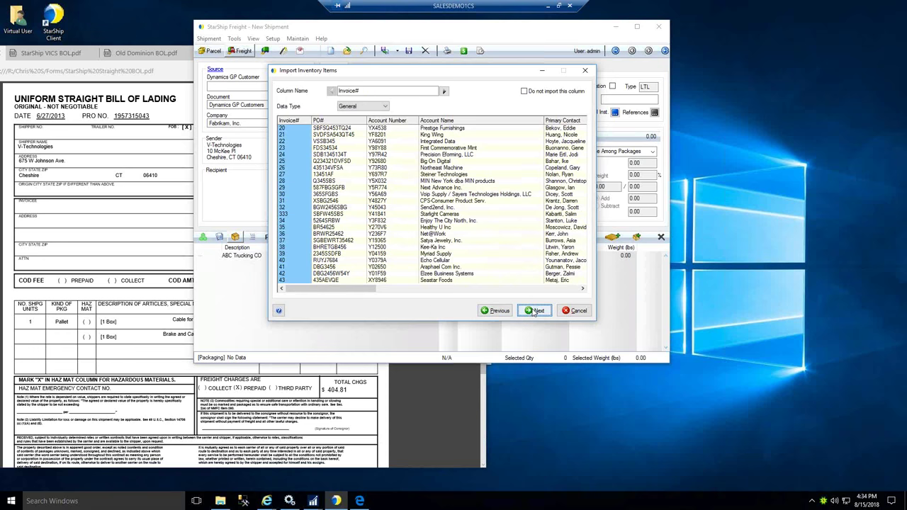
{"action": "left_click", "coordinate": [537, 312]}
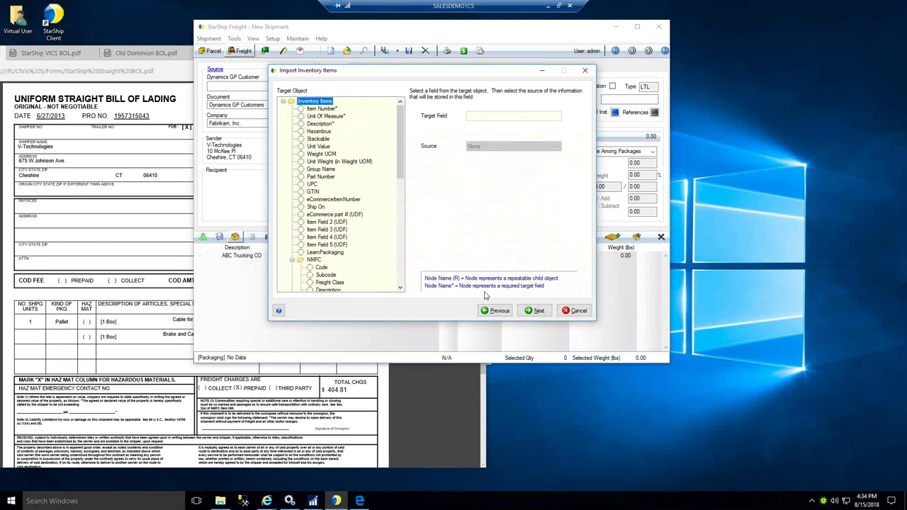
{"action": "scroll", "coordinate": [285, 103], "scroll_direction": "down", "scroll_amount": 1}
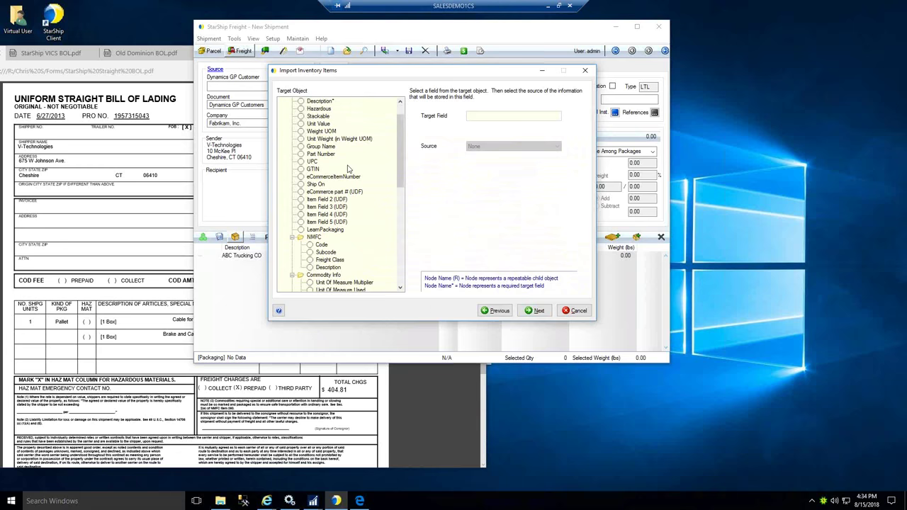
{"action": "left_click", "coordinate": [577, 311]}
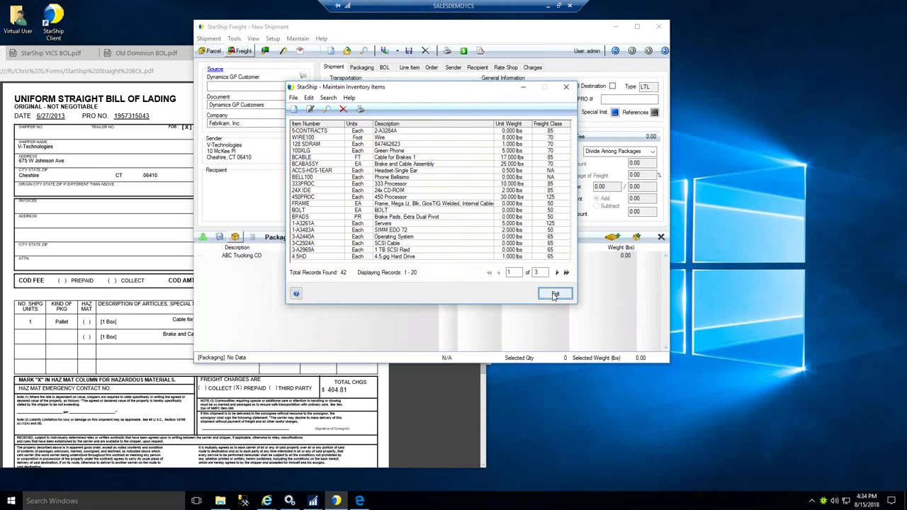
{"action": "left_click", "coordinate": [555, 295]}
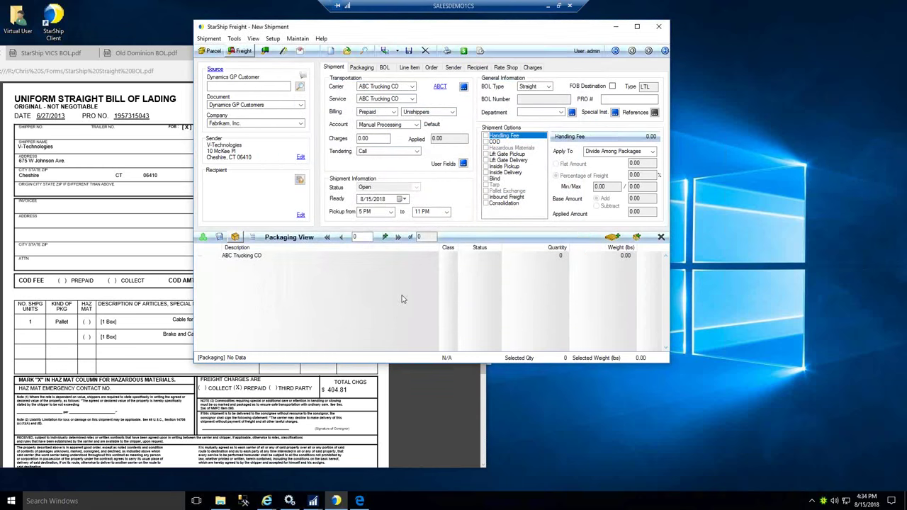
{"action": "left_click", "coordinate": [273, 40]}
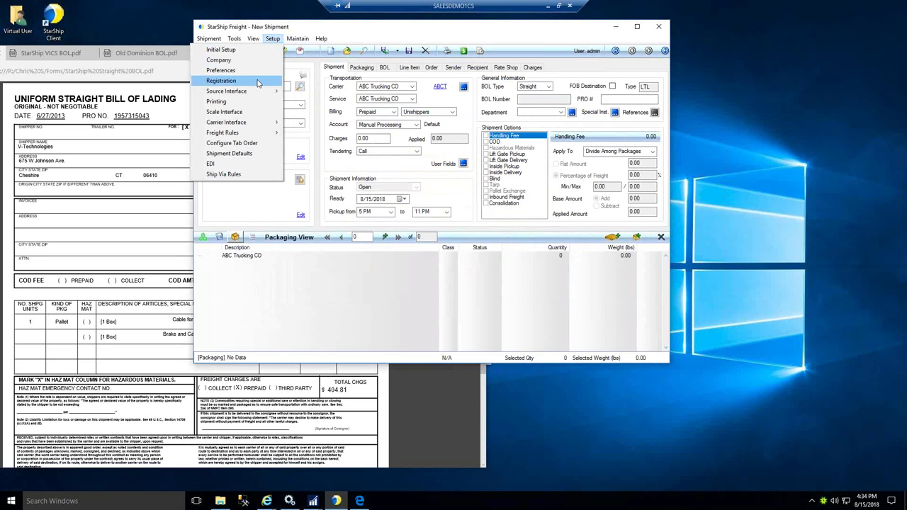
{"action": "left_click", "coordinate": [257, 81]}
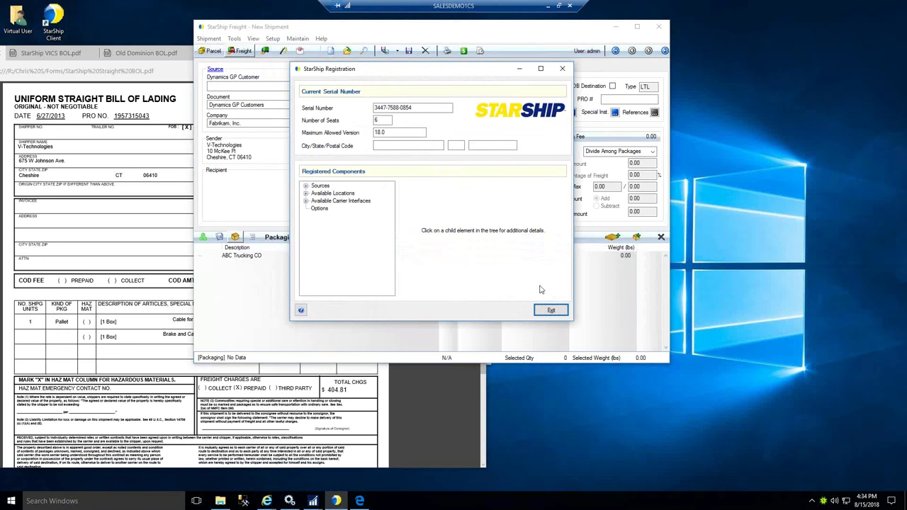
{"action": "left_click", "coordinate": [551, 310]}
Step: Review the General and freight Packing Preferences, minimize the bill of lading PDF window, and cancel the preferences
{"action": "left_click", "coordinate": [273, 41]}
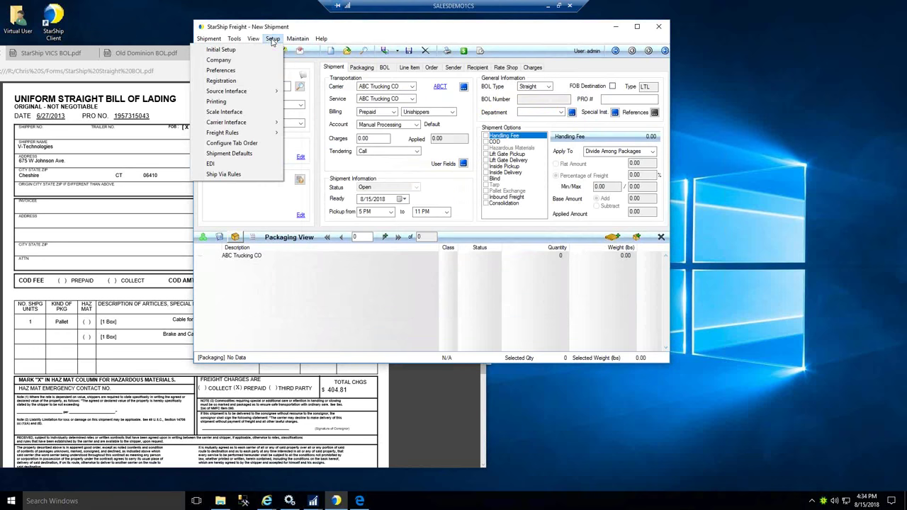
{"action": "left_click", "coordinate": [249, 78]}
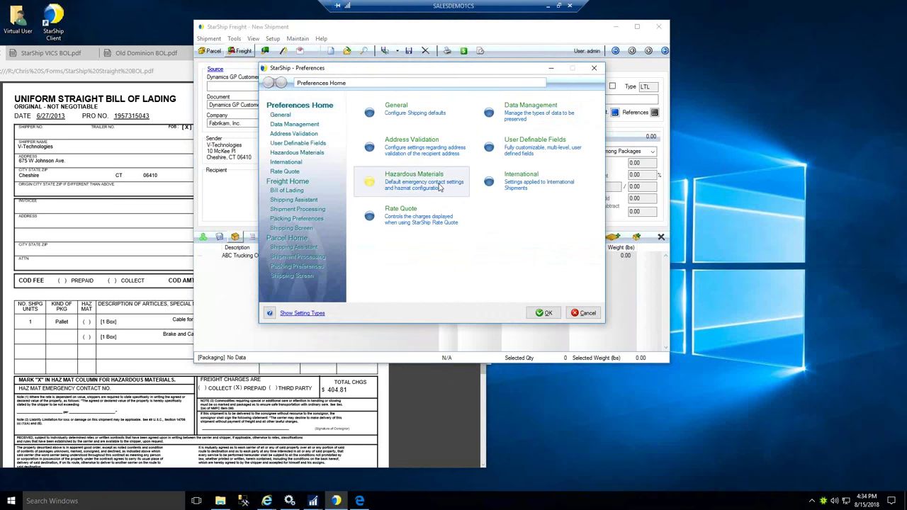
{"action": "left_click", "coordinate": [276, 117]}
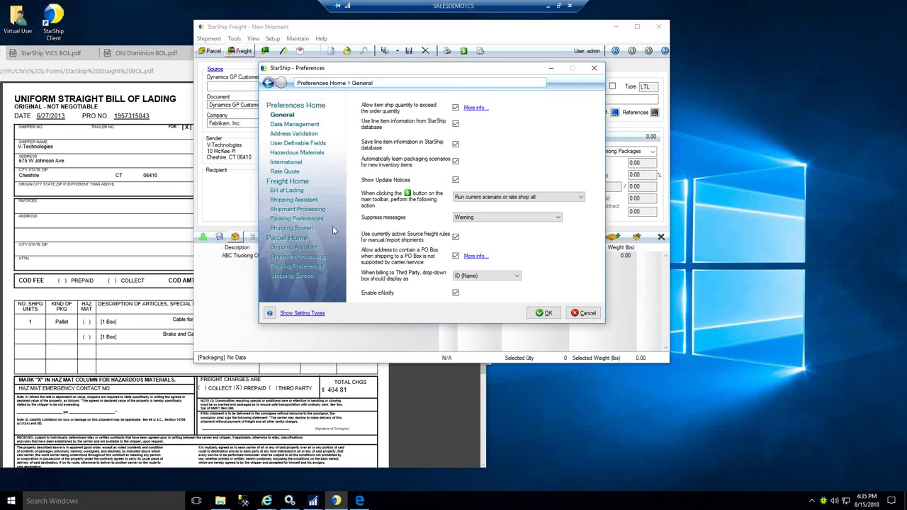
{"action": "left_click", "coordinate": [307, 221]}
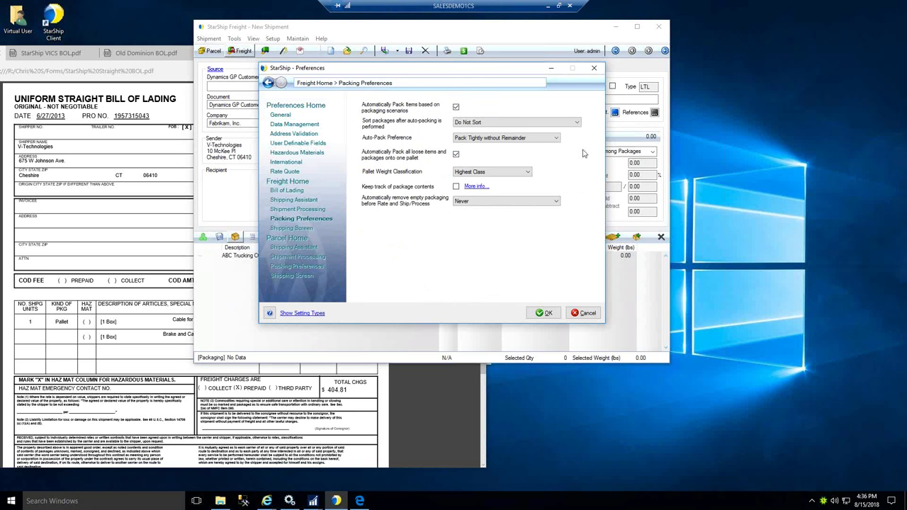
{"action": "left_click", "coordinate": [162, 54]}
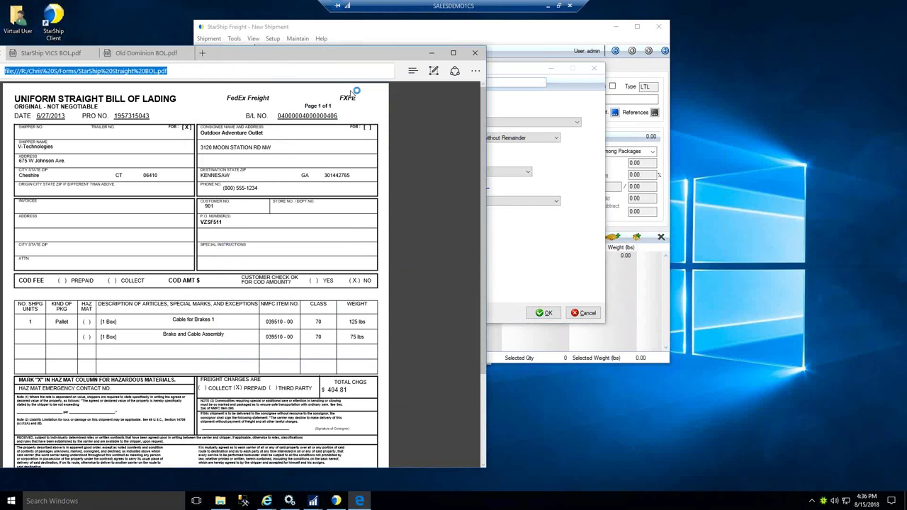
{"action": "left_click", "coordinate": [431, 53]}
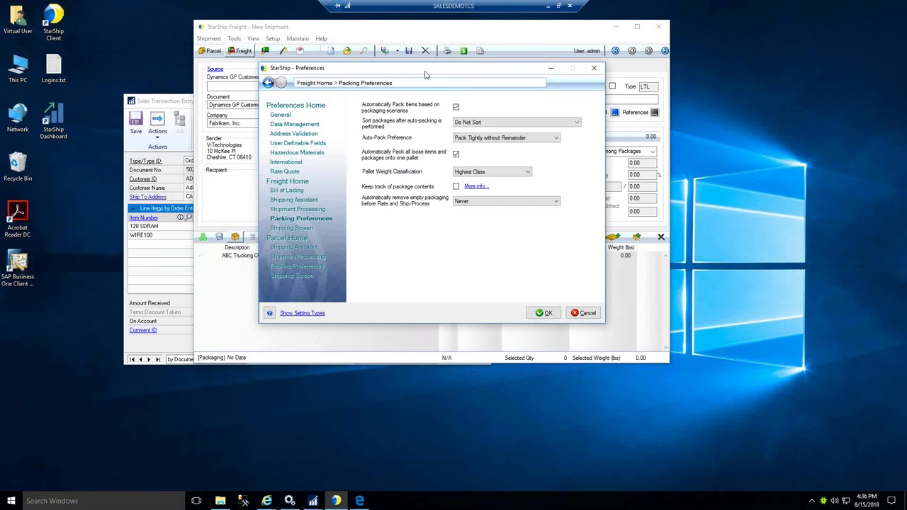
{"action": "left_click", "coordinate": [585, 312]}
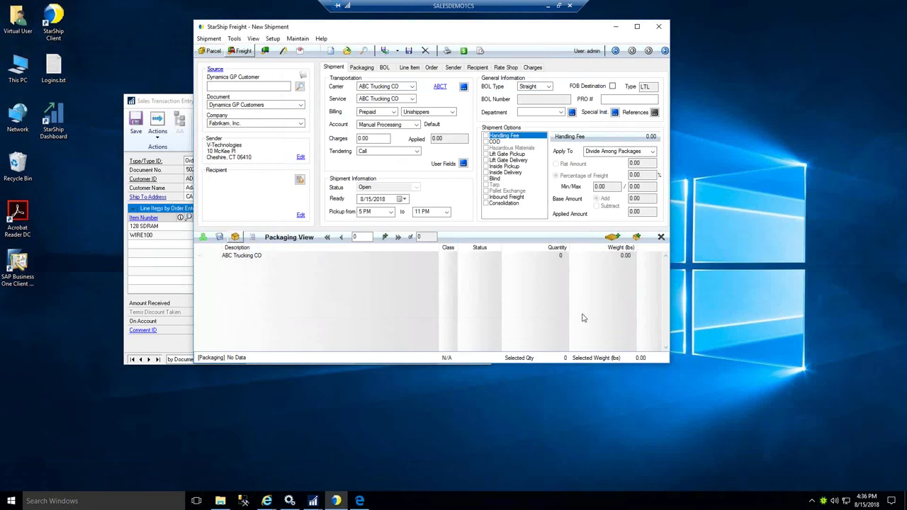
Step: Switch to the Dynamics GP sales order and view its freight amount and user-defined fields
{"action": "left_click", "coordinate": [171, 101]}
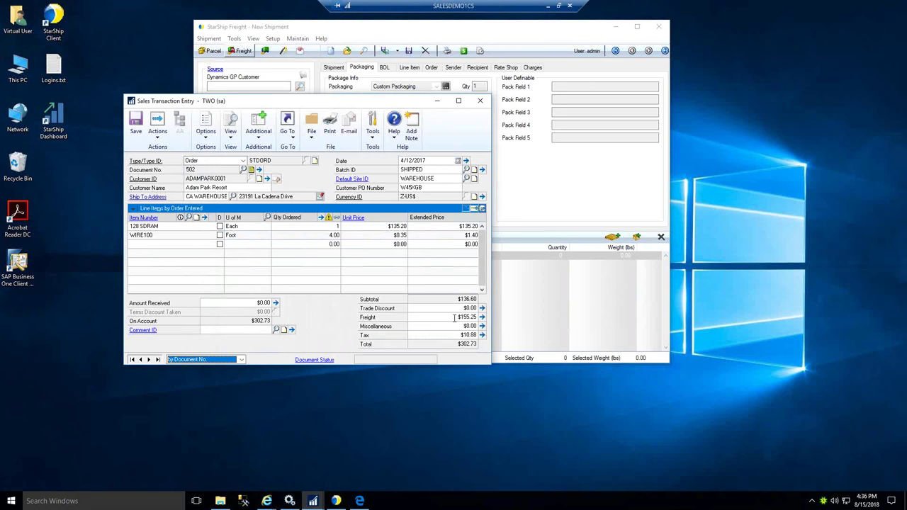
{"action": "left_click", "coordinate": [448, 317]}
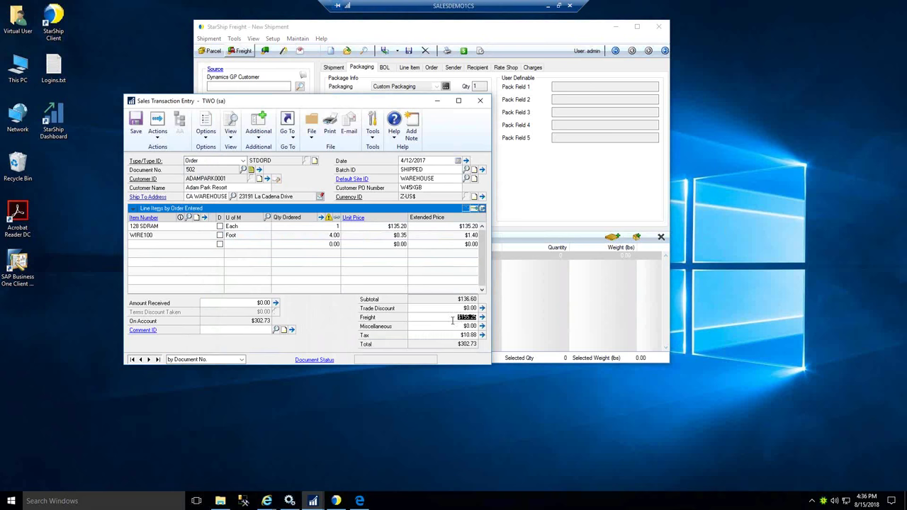
{"action": "left_click", "coordinate": [287, 135]}
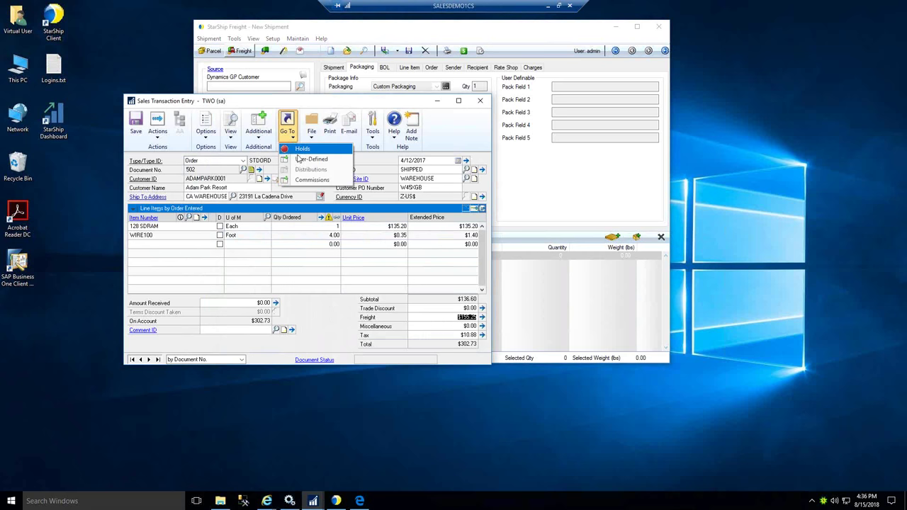
{"action": "left_click", "coordinate": [296, 159]}
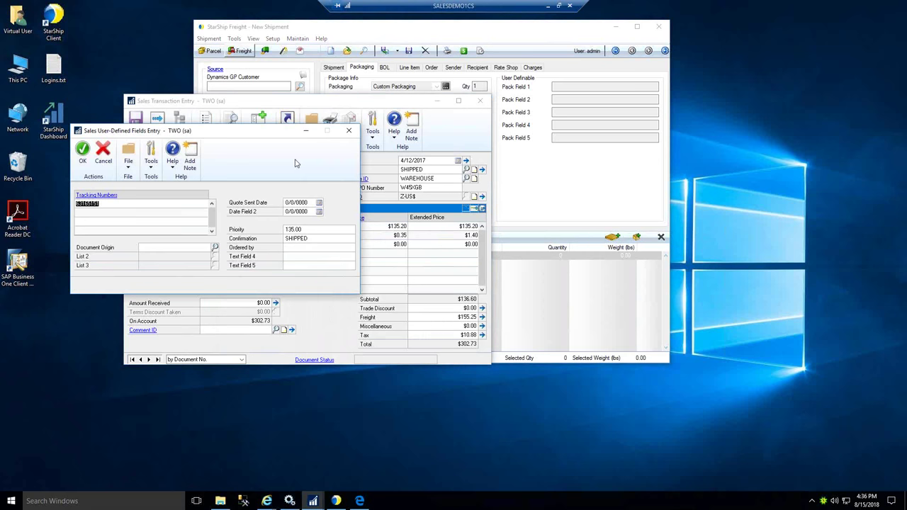
{"action": "left_click", "coordinate": [297, 248]}
Step: Return to StarShip and open the Sales Trx interface customization in the Microsoft Dynamics GP 10 - 2018 interface setup
{"action": "left_click", "coordinate": [547, 195]}
{"action": "left_click", "coordinate": [273, 39]}
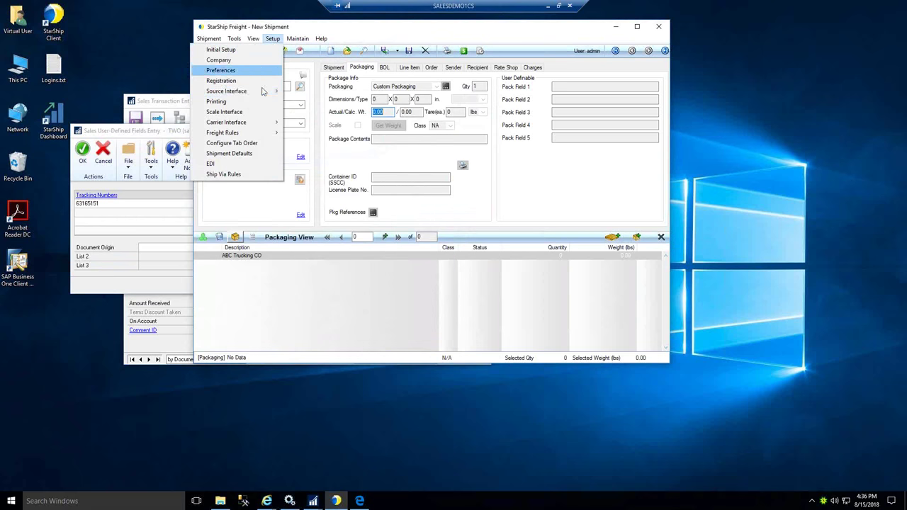
{"action": "mouse_move", "coordinate": [262, 92]}
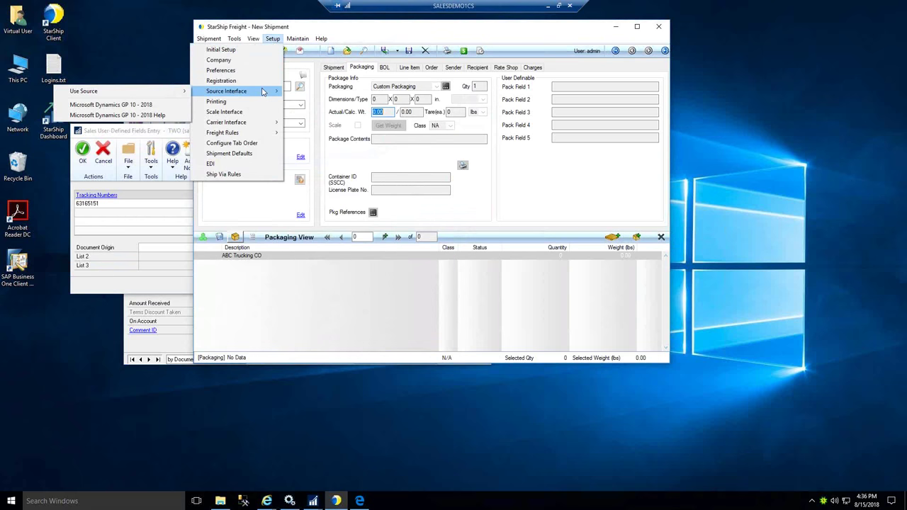
{"action": "left_click", "coordinate": [160, 105]}
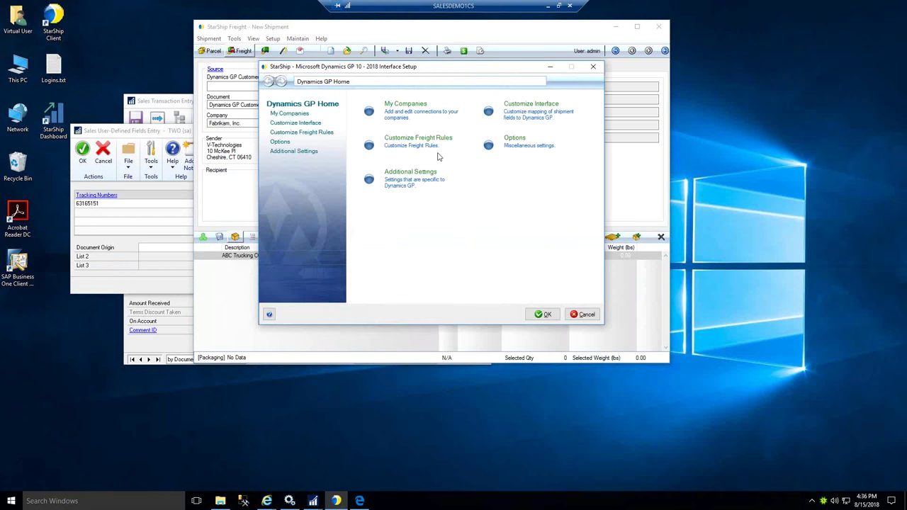
{"action": "left_click", "coordinate": [308, 126]}
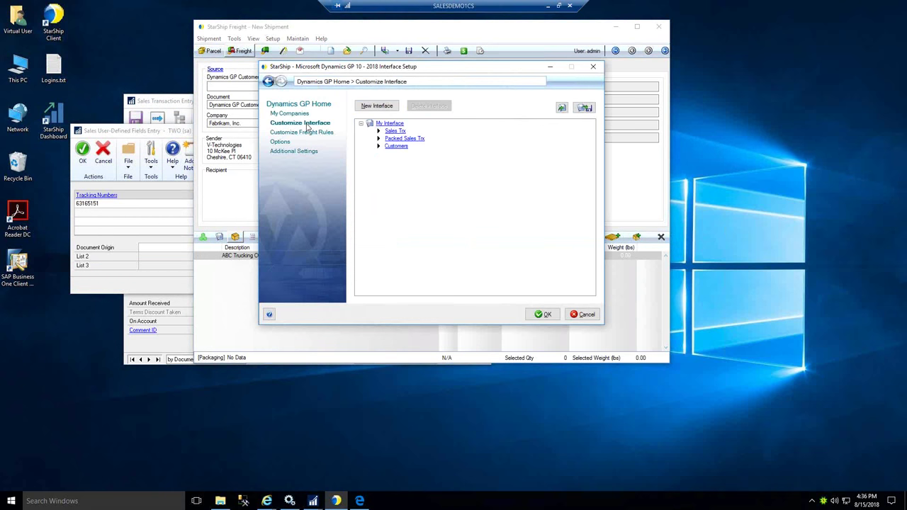
{"action": "left_click", "coordinate": [397, 132]}
{"action": "key", "text": "Return"}
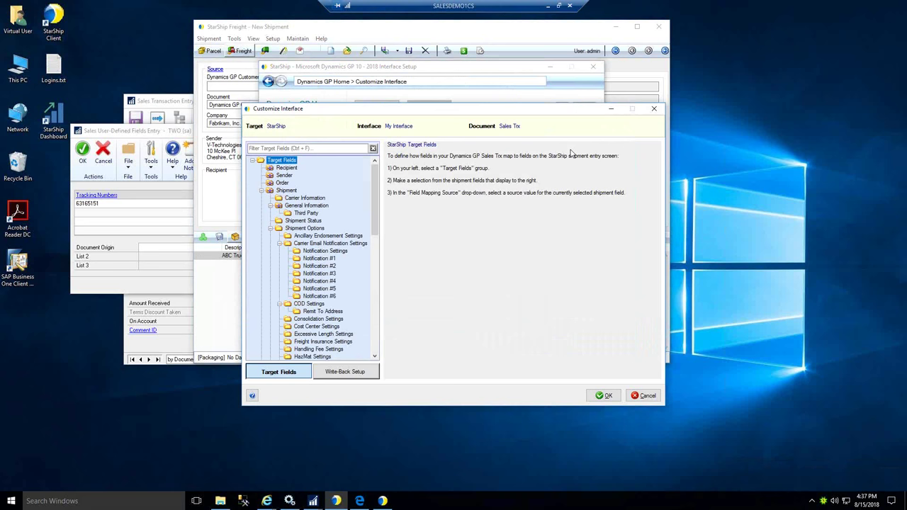
Step: Open the Sales Trx write-back setup and compare its Sales Trx Header custom fields with the GP order's user-defined fields
{"action": "left_click_drag", "start_coordinate": [563, 108], "coordinate": [570, 63]}
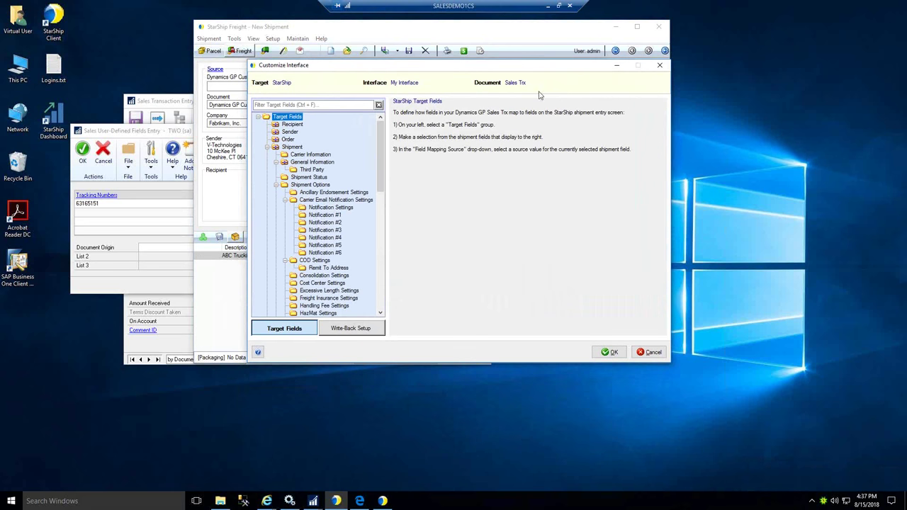
{"action": "left_click", "coordinate": [349, 328]}
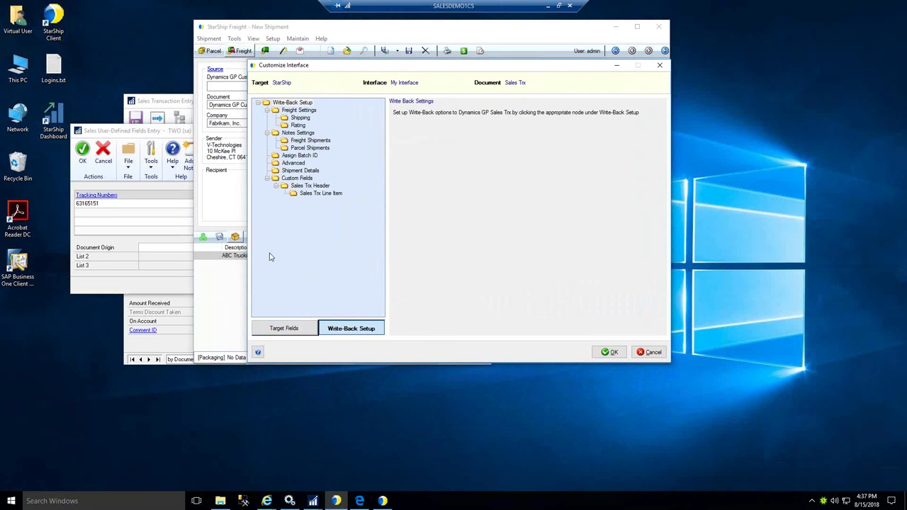
{"action": "left_click", "coordinate": [153, 134]}
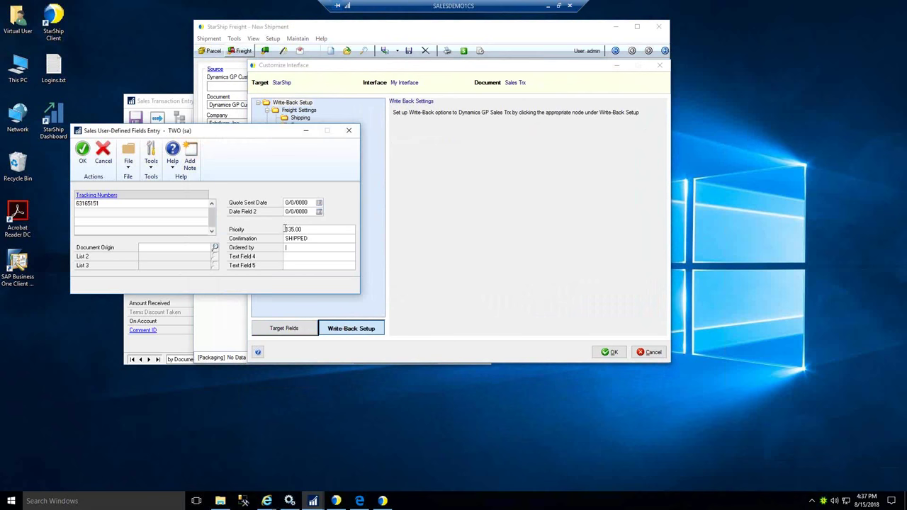
{"action": "left_click", "coordinate": [460, 245]}
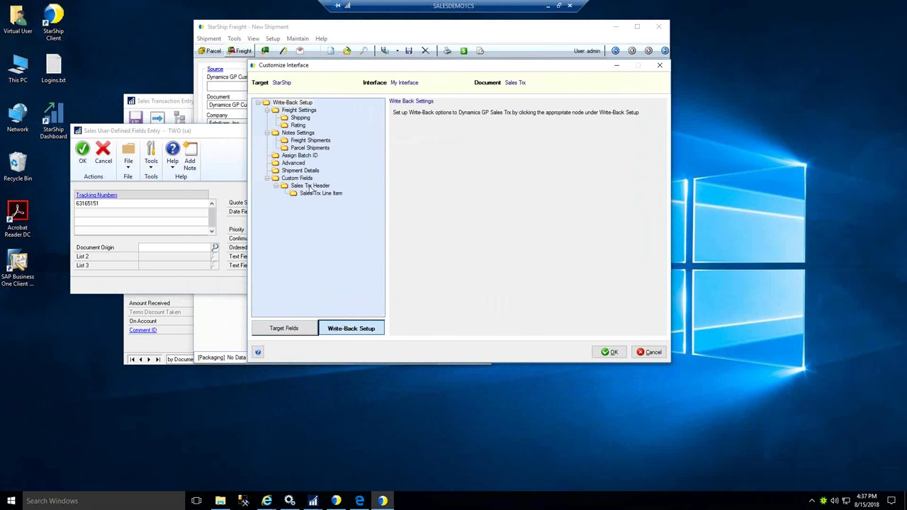
{"action": "left_click", "coordinate": [313, 194]}
{"action": "left_click", "coordinate": [310, 186]}
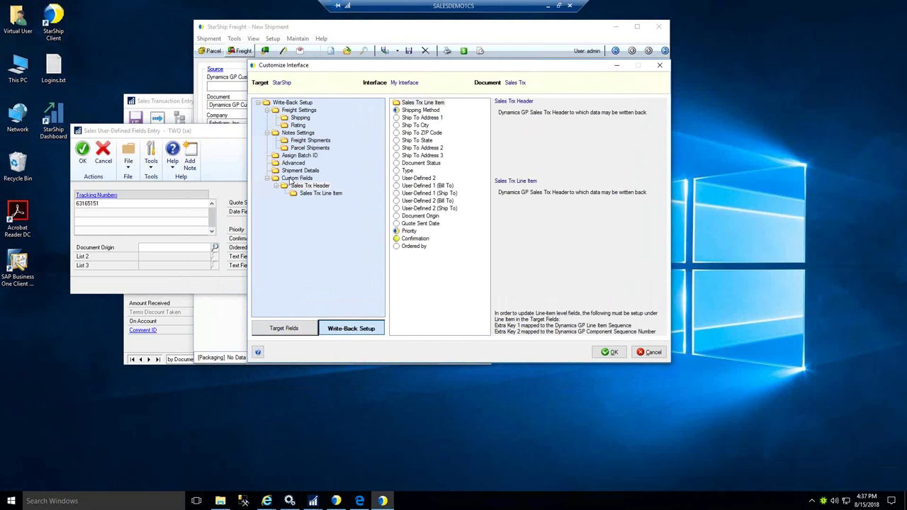
Step: Review the StarShip fields available for writing back to the Priority field, and close the Sales Trx customization
{"action": "left_click", "coordinate": [409, 232]}
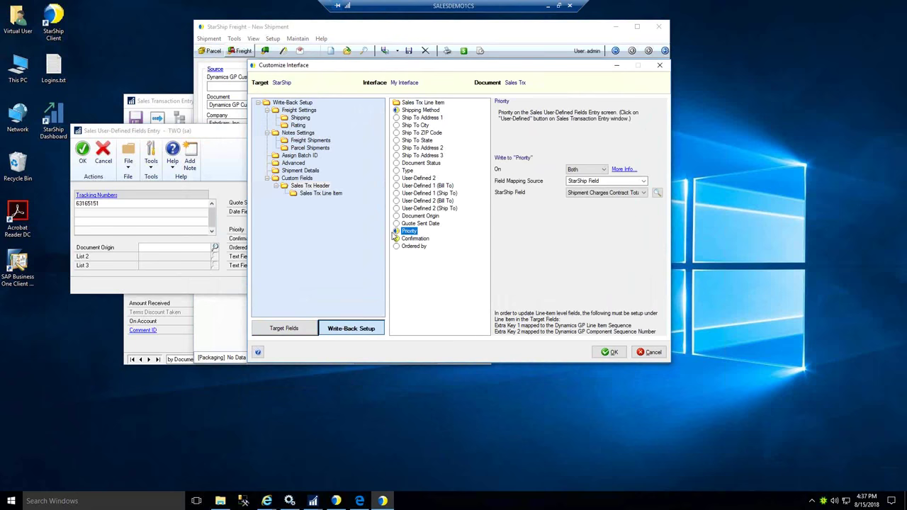
{"action": "left_click", "coordinate": [645, 196]}
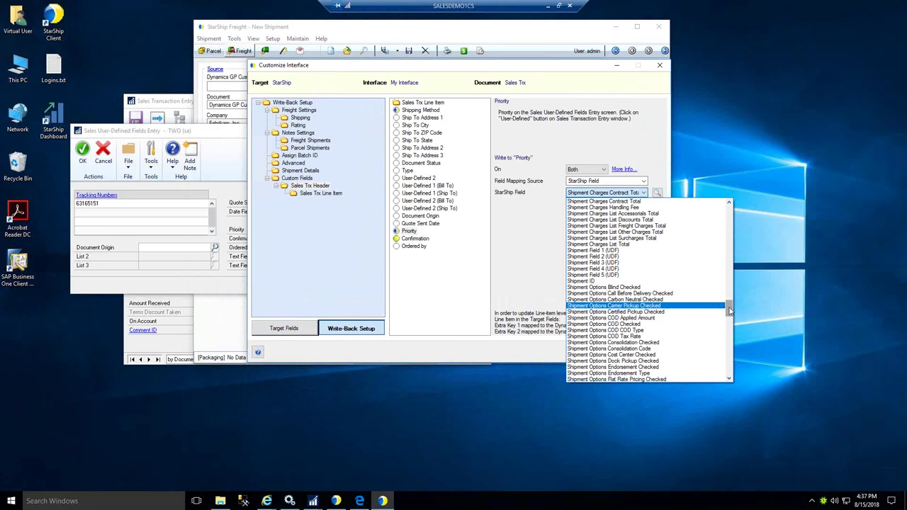
{"action": "left_click_drag", "start_coordinate": [730, 312], "coordinate": [730, 303]}
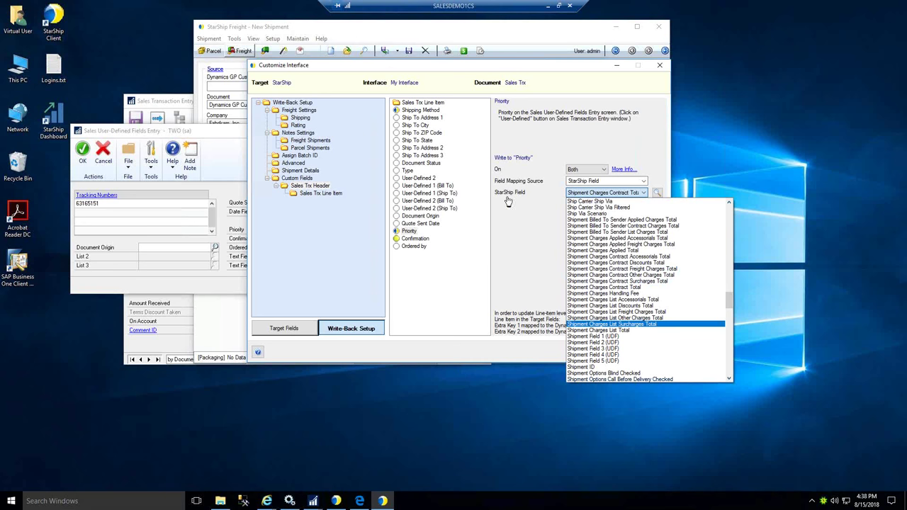
{"action": "left_click", "coordinate": [640, 126]}
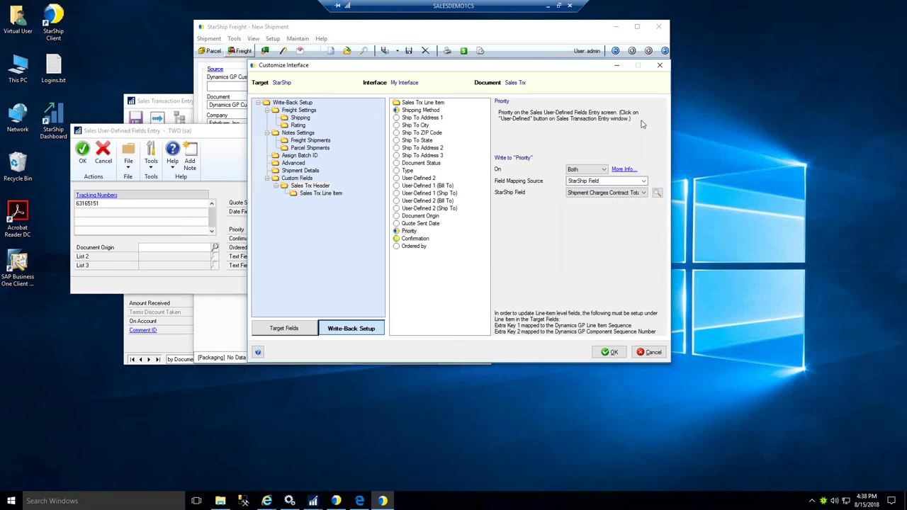
{"action": "left_click", "coordinate": [661, 66]}
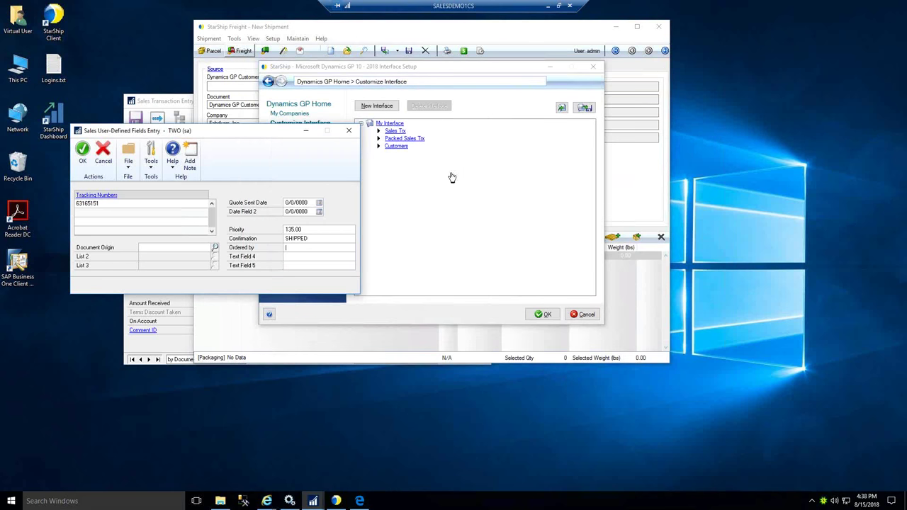
Step: Close the Dynamics GP user-defined fields window, view the Sales Trx target fields, and close the interface setup
{"action": "left_click", "coordinate": [349, 131]}
{"action": "left_click", "coordinate": [519, 158]}
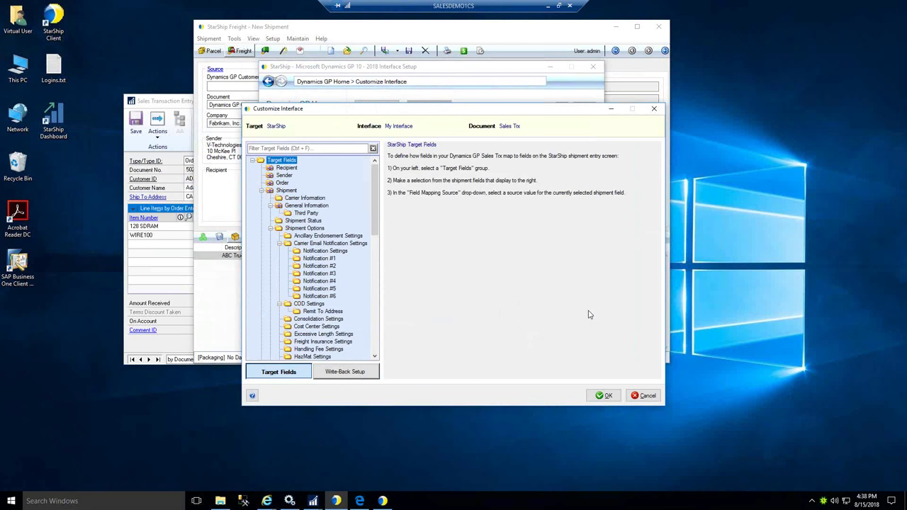
{"action": "left_click", "coordinate": [655, 110]}
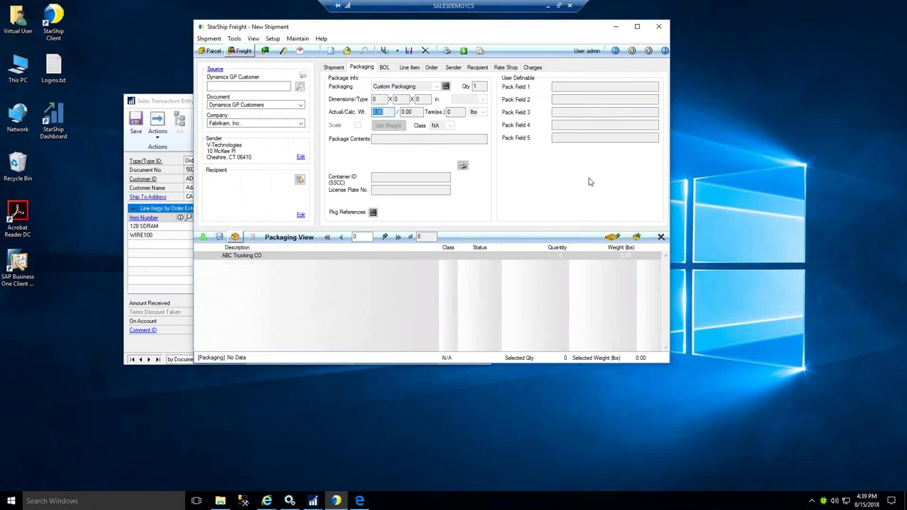
Step: Open the carrier maintenance list, view the setup of the Walmart Trucks freight carrier, and close it
{"action": "left_click", "coordinate": [301, 41]}
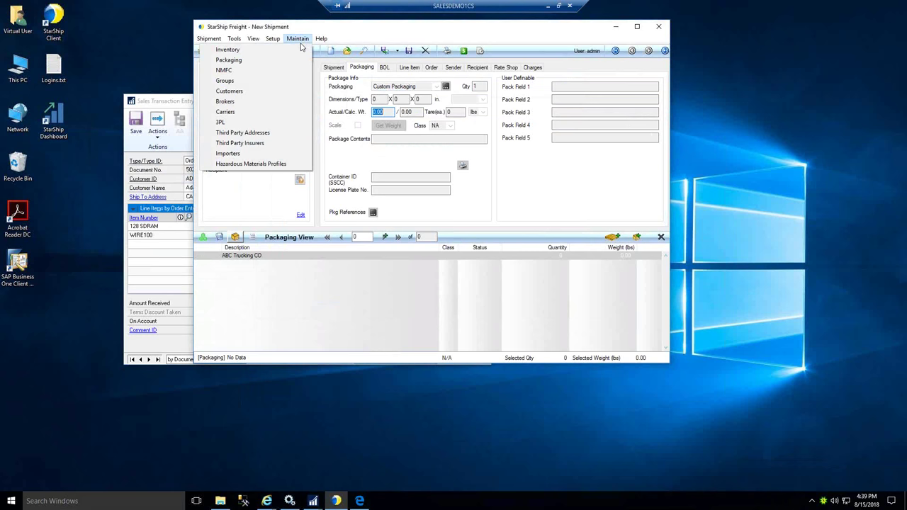
{"action": "left_click", "coordinate": [272, 114]}
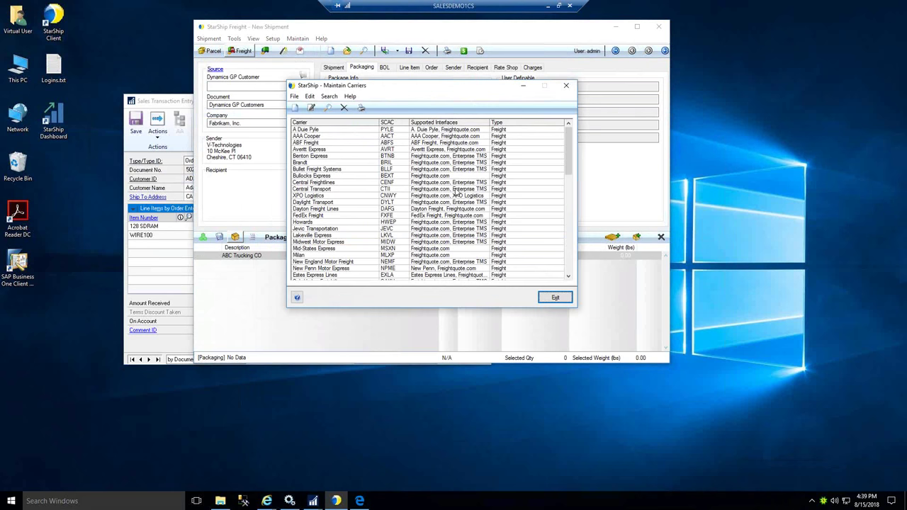
{"action": "left_click_drag", "start_coordinate": [570, 170], "coordinate": [570, 248]}
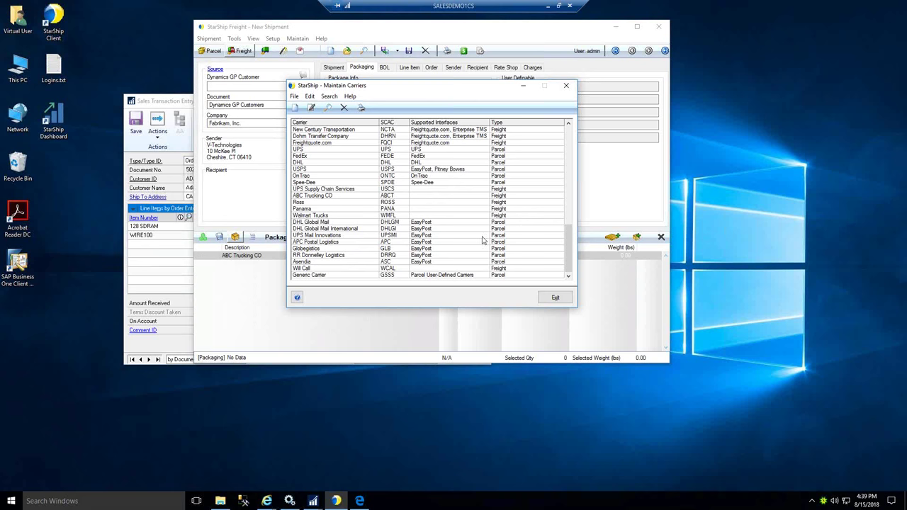
{"action": "left_click", "coordinate": [316, 216]}
{"action": "double_click", "coordinate": [339, 217]}
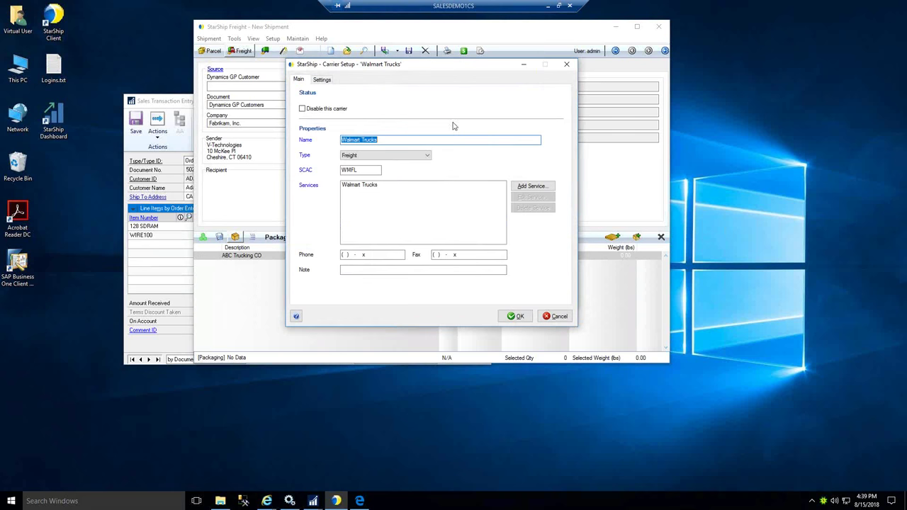
{"action": "left_click", "coordinate": [564, 66]}
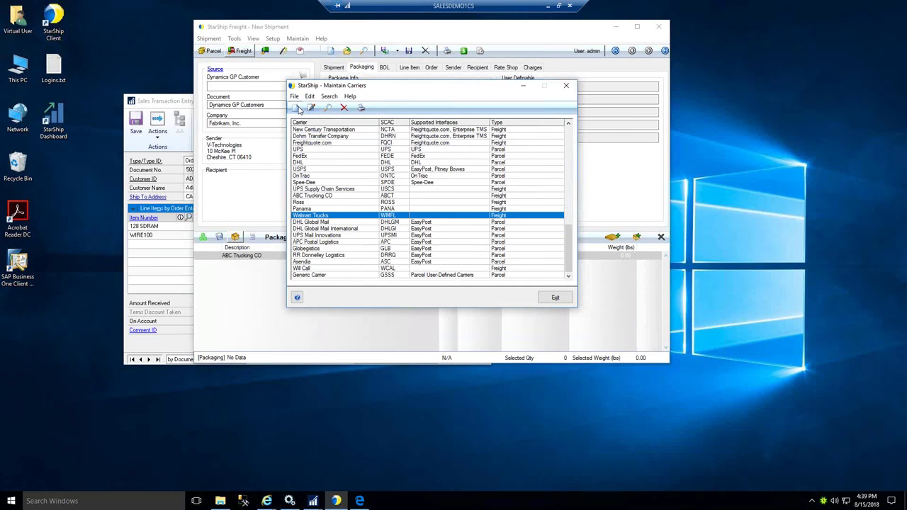
Step: Start a new freight carrier named Sam's Club, discard it without saving, and exit the carrier list
{"action": "left_click", "coordinate": [299, 106]}
{"action": "type", "text": "Sam's Club"}
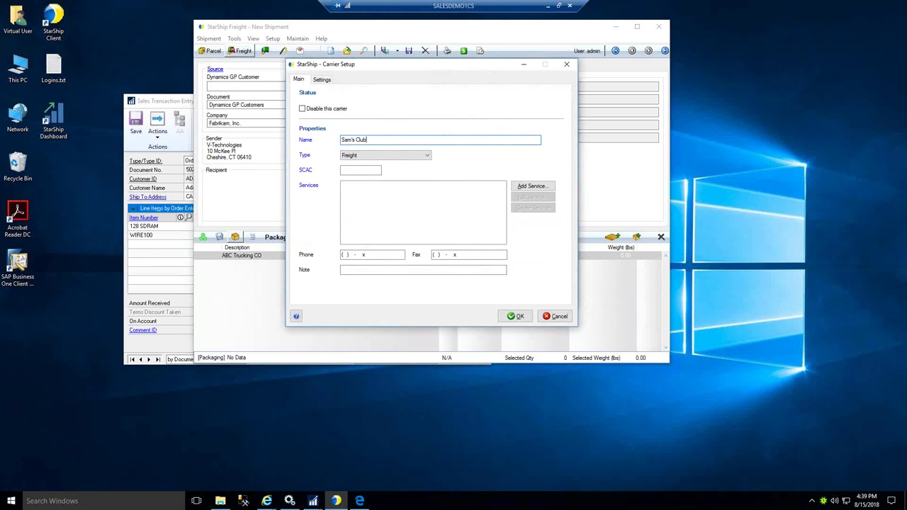
{"action": "left_click", "coordinate": [566, 65]}
{"action": "key", "text": "Tab"}
{"action": "key", "text": "Return"}
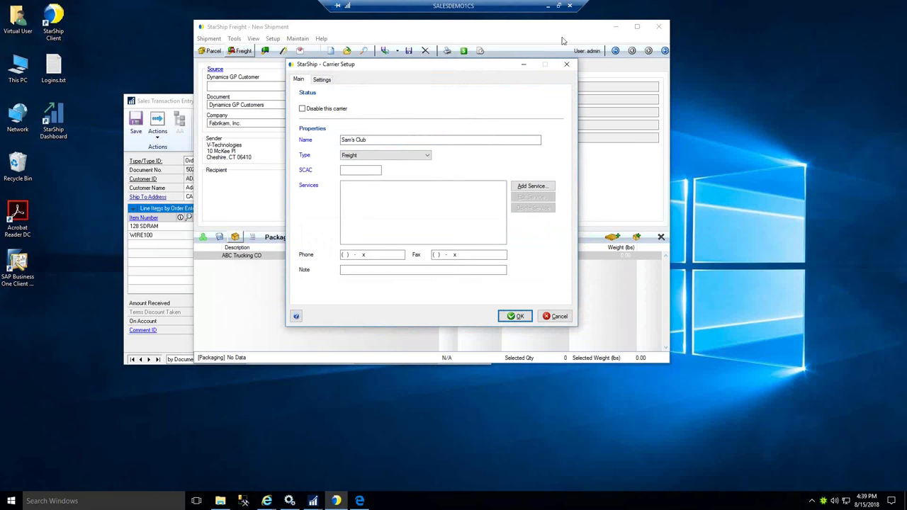
{"action": "left_click", "coordinate": [567, 65]}
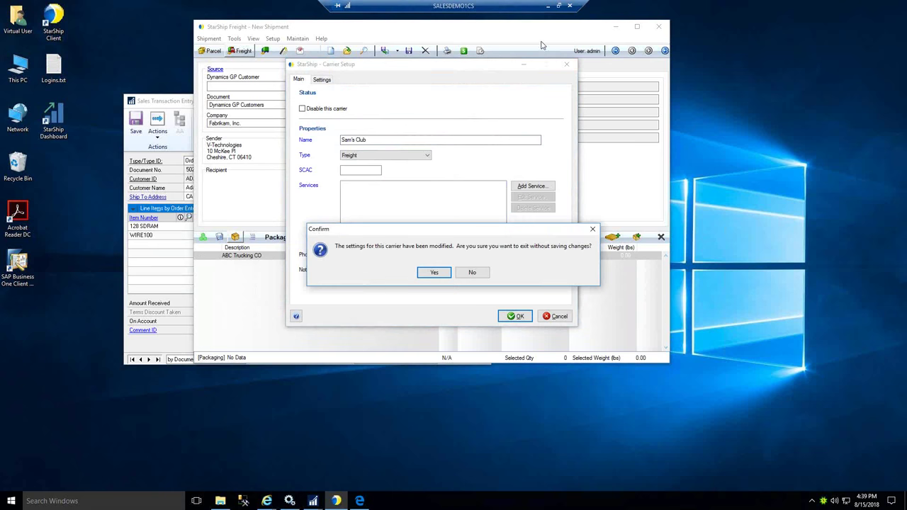
{"action": "left_click", "coordinate": [436, 272]}
{"action": "left_click", "coordinate": [556, 297]}
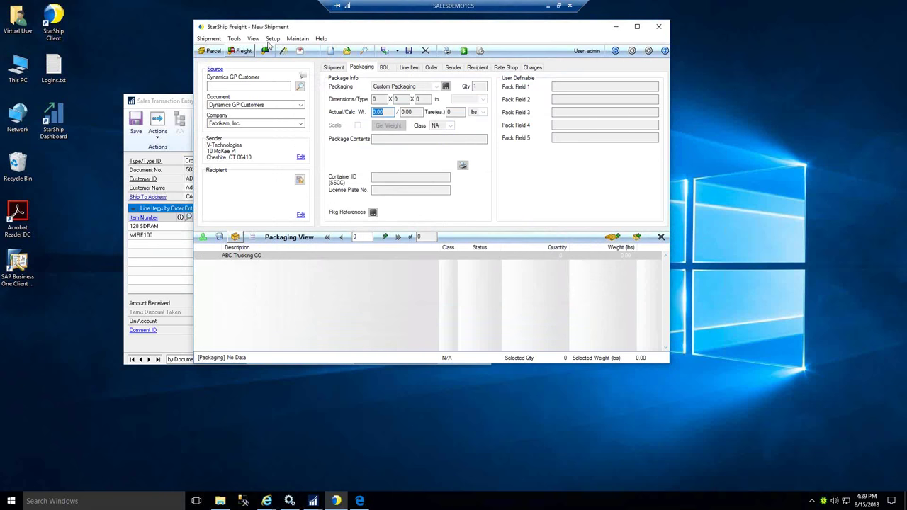
Step: Open the Sales Trx customization in the Microsoft Dynamics GP 10 - 2018 interface setup and view the Carrier - Service field mapping
{"action": "left_click", "coordinate": [272, 38]}
{"action": "mouse_move", "coordinate": [268, 92]}
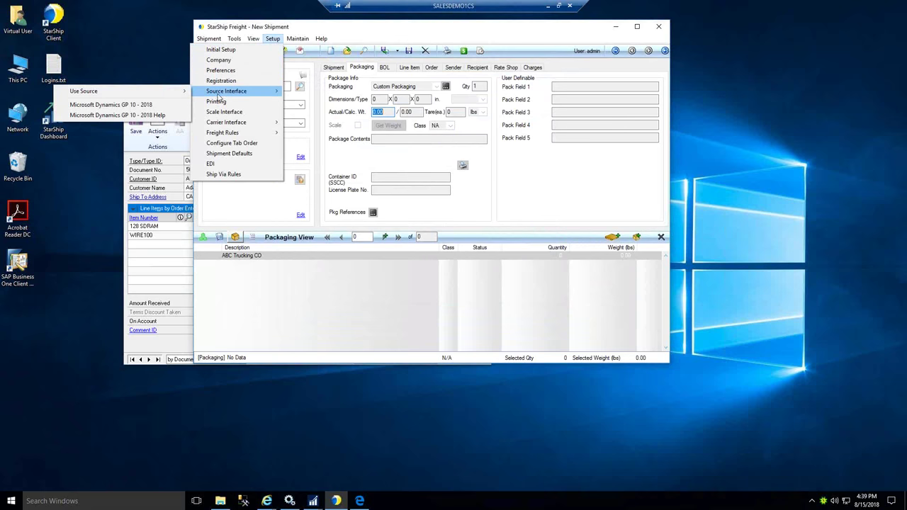
{"action": "left_click", "coordinate": [159, 107]}
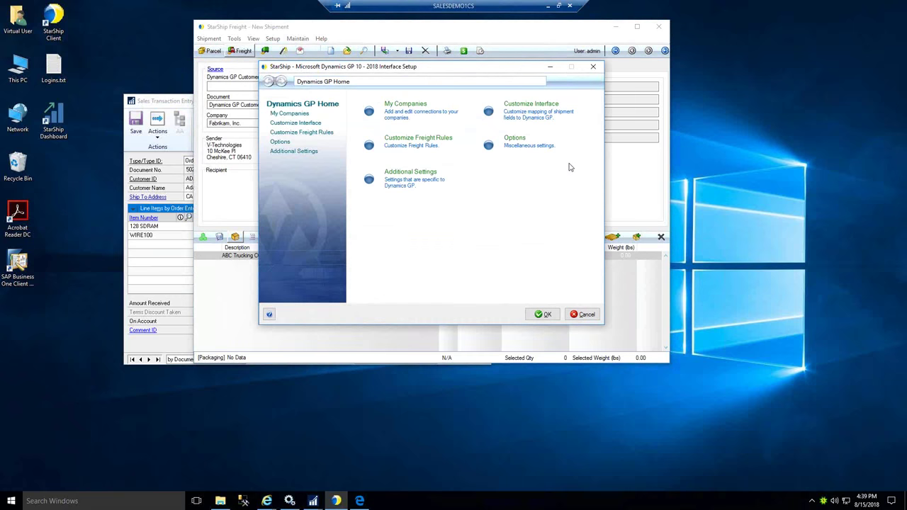
{"action": "left_click", "coordinate": [315, 127]}
{"action": "left_click", "coordinate": [395, 132]}
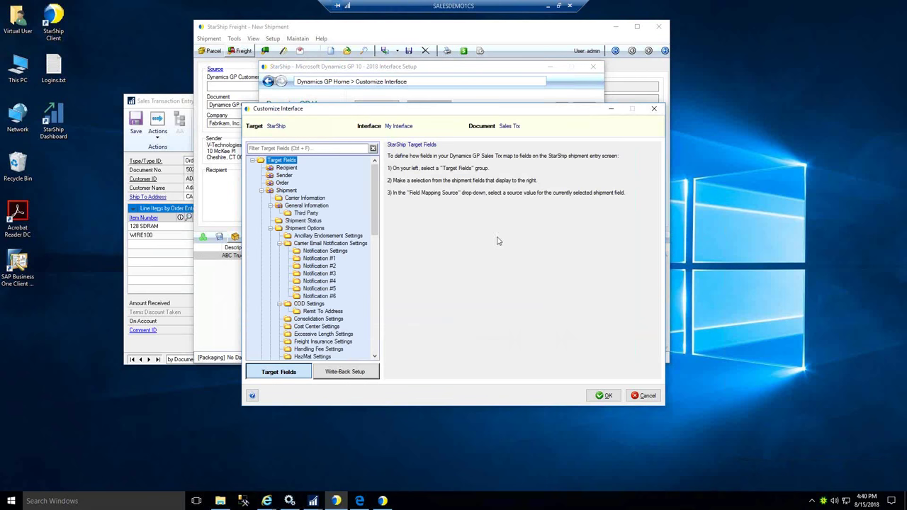
{"action": "left_click", "coordinate": [288, 198]}
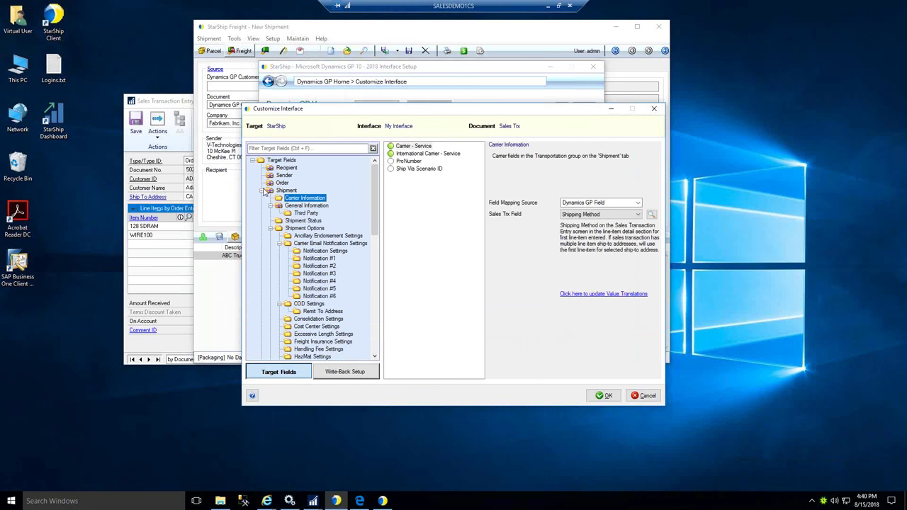
{"action": "left_click", "coordinate": [414, 146]}
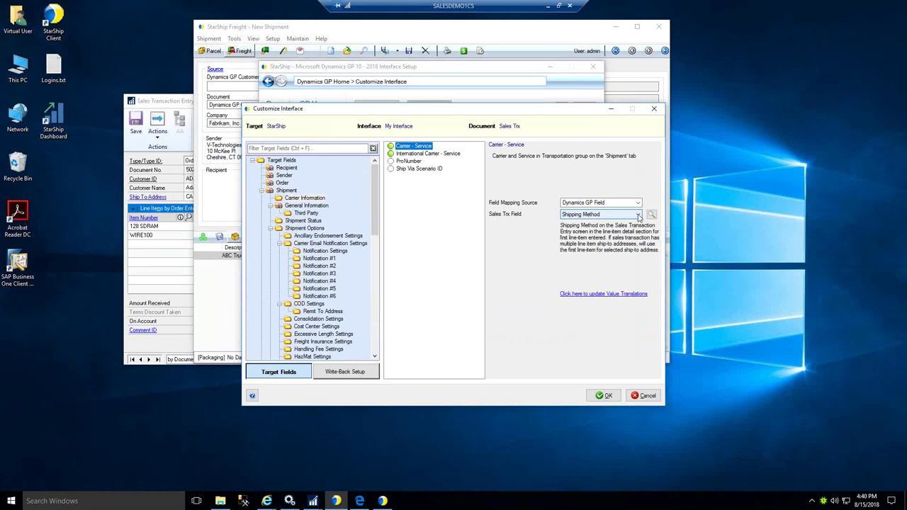
{"action": "left_click", "coordinate": [638, 214]}
{"action": "left_click", "coordinate": [638, 222]}
Step: View the Shipping Method value translations and the carrier service choices for ABC TRUCKING, and cancel the translations
{"action": "left_click", "coordinate": [627, 297]}
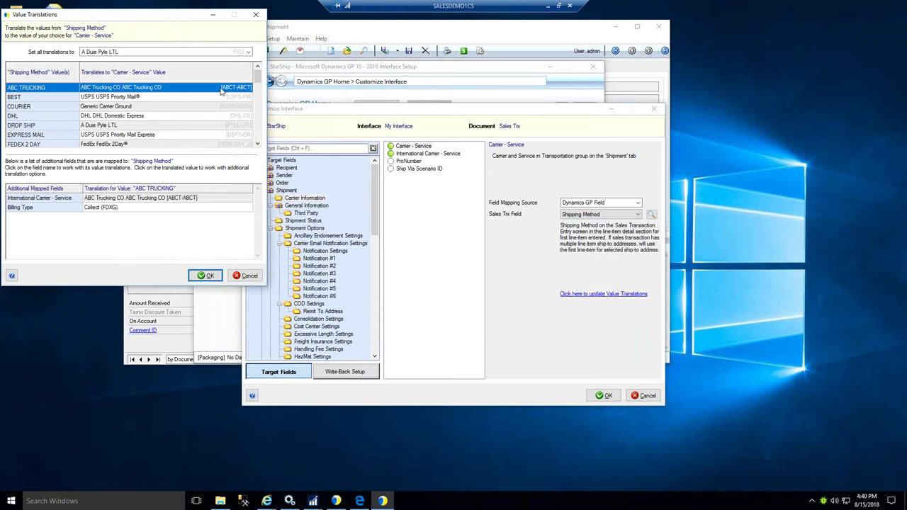
{"action": "left_click", "coordinate": [249, 89]}
{"action": "left_click", "coordinate": [249, 87]}
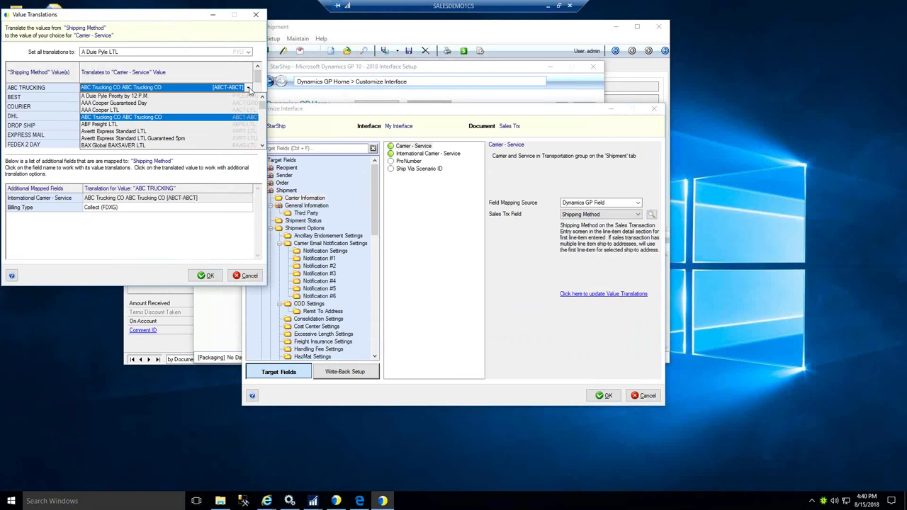
{"action": "left_click", "coordinate": [245, 40]}
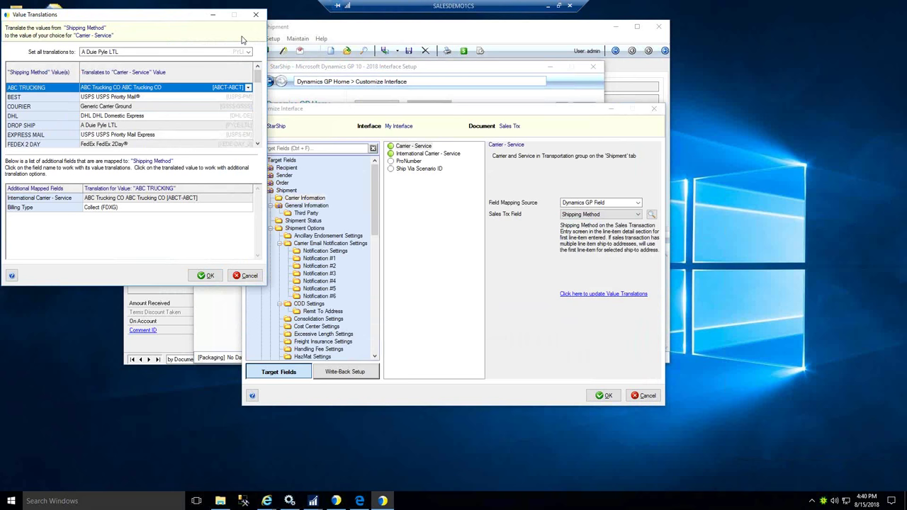
{"action": "left_click", "coordinate": [247, 278]}
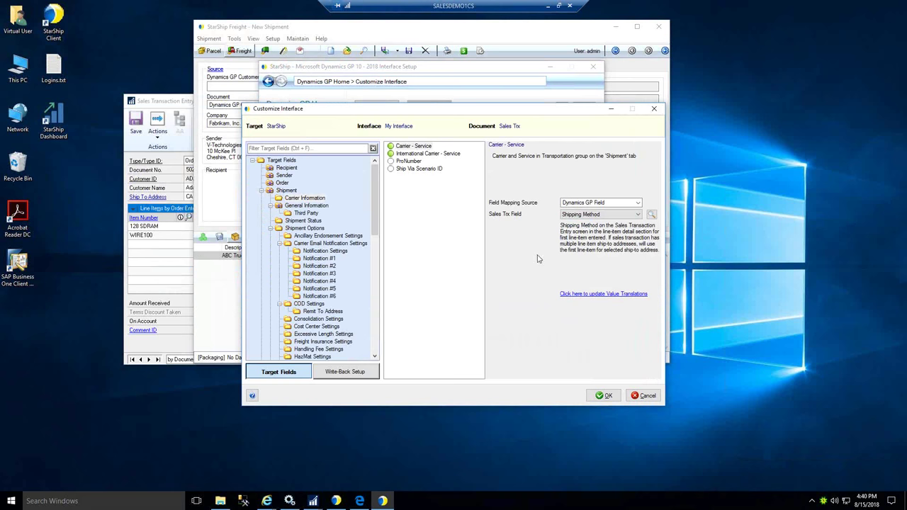
Step: Switch from the remote desktop to the PowerPoint presentation and display the "Need more info?" slide
{"action": "left_click", "coordinate": [560, 7]}
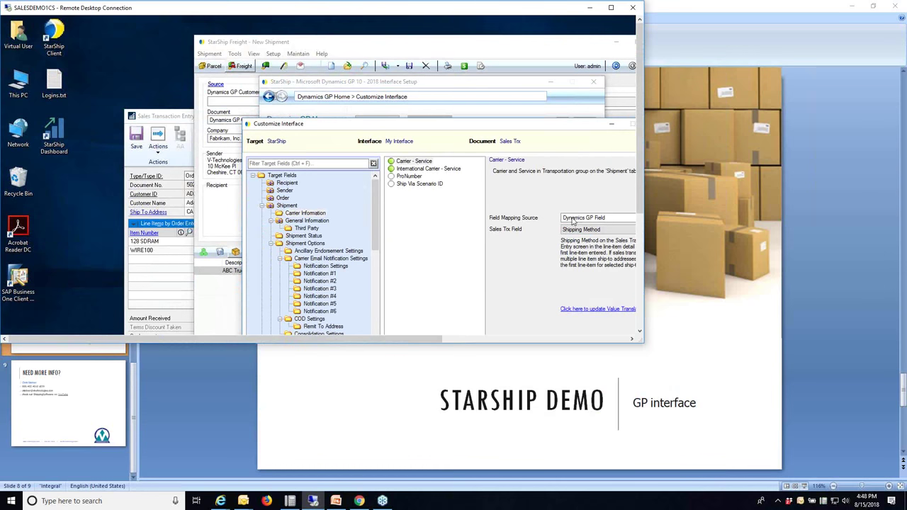
{"action": "left_click", "coordinate": [752, 402]}
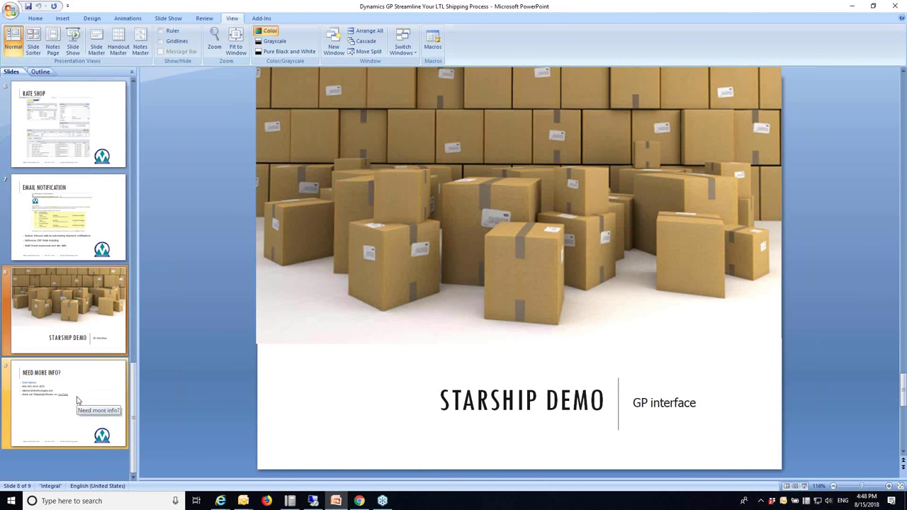
{"action": "left_click", "coordinate": [78, 401]}
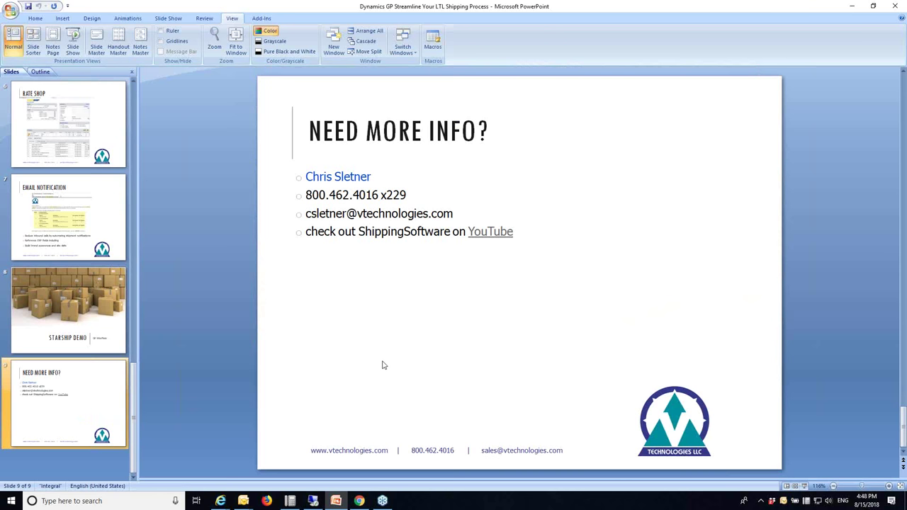